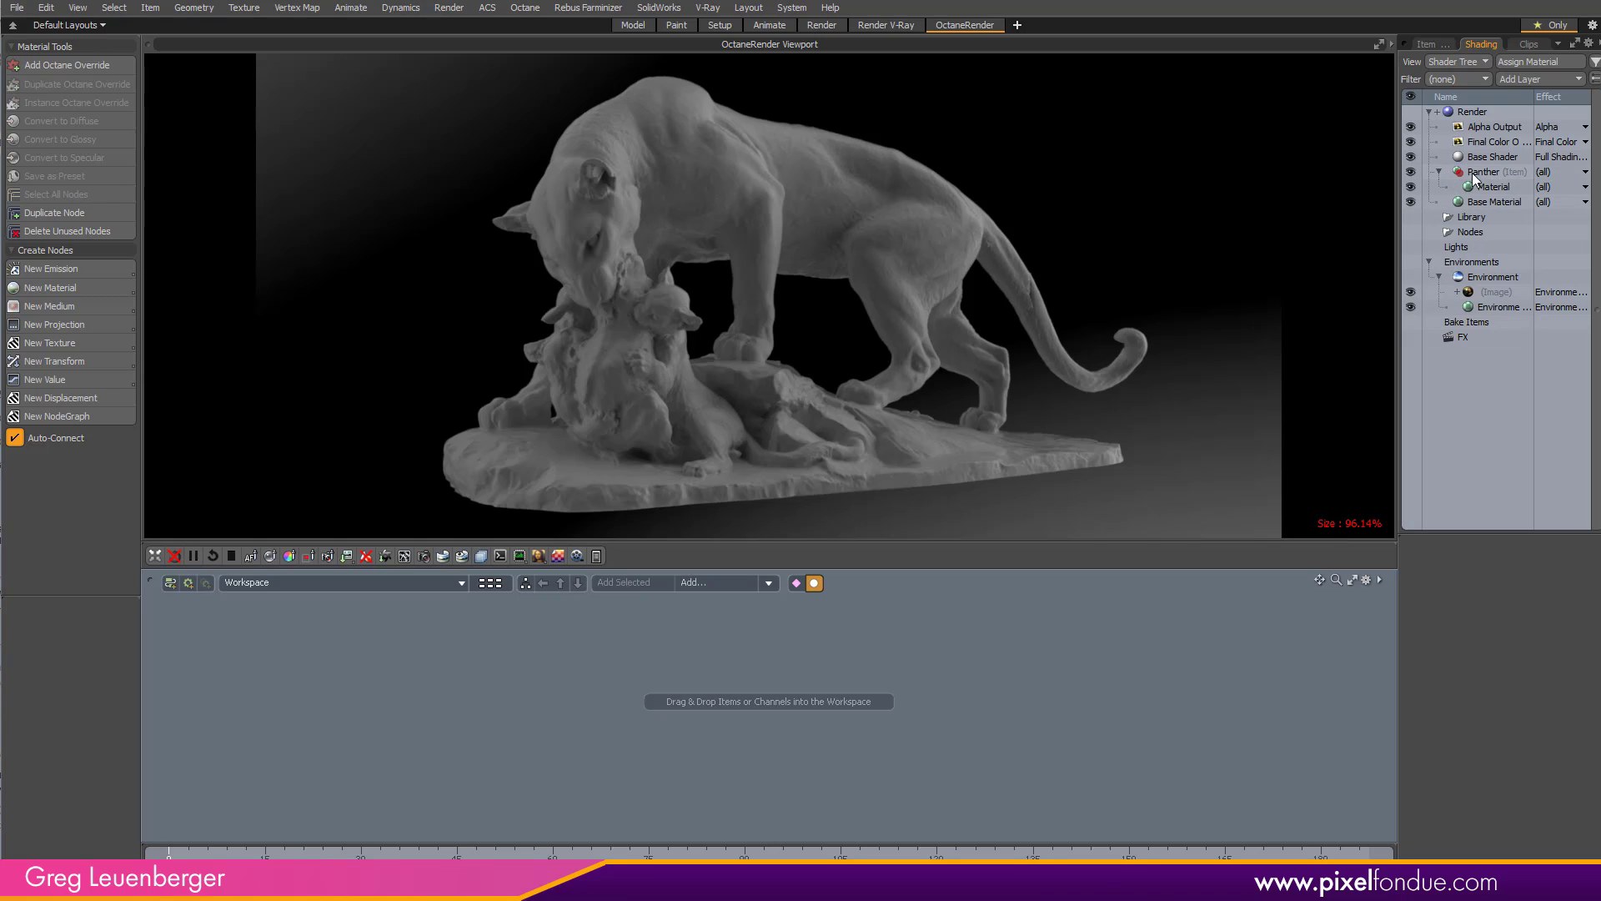
# Add an Octane override to the Panther material group in the shader tree
pyautogui.click(1475, 174)
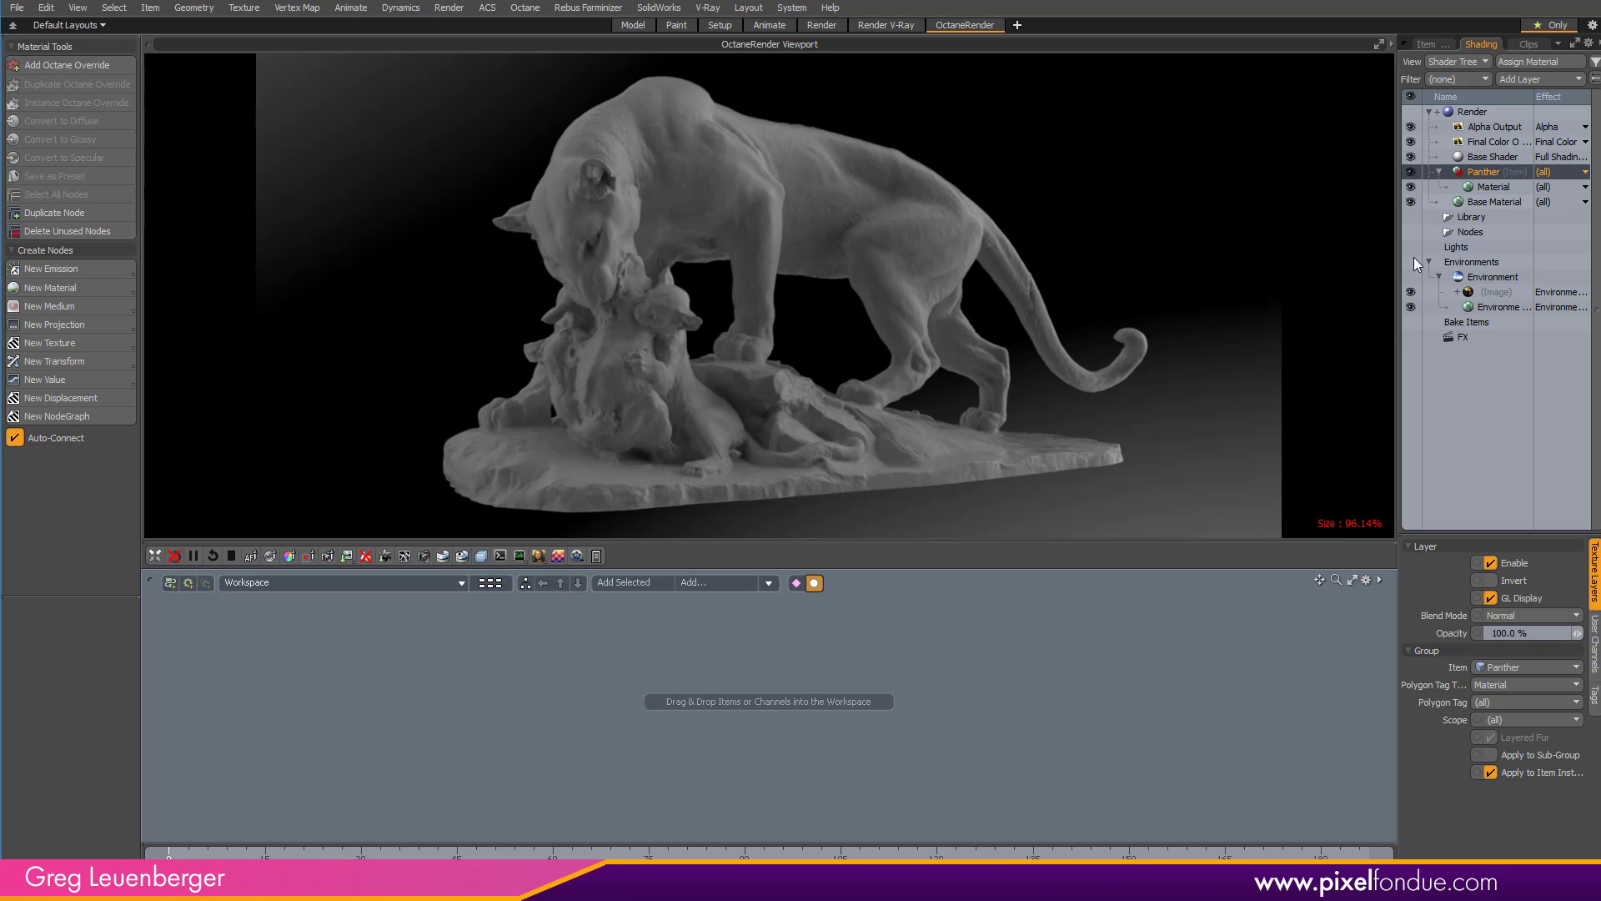
pyautogui.click(94, 67)
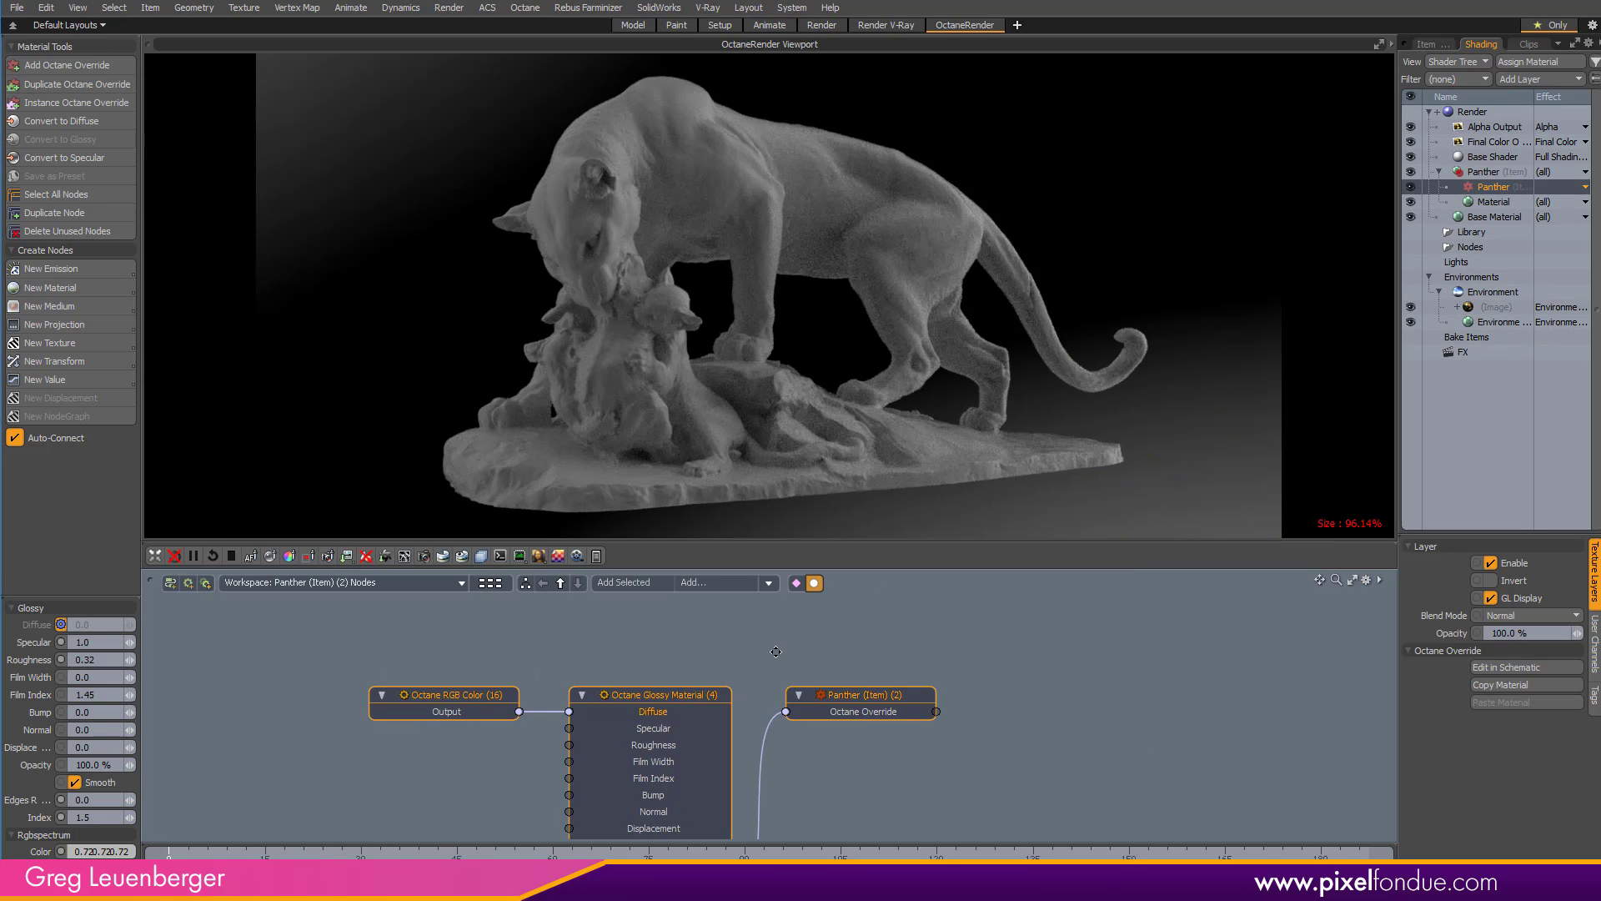
pyautogui.click(919, 682)
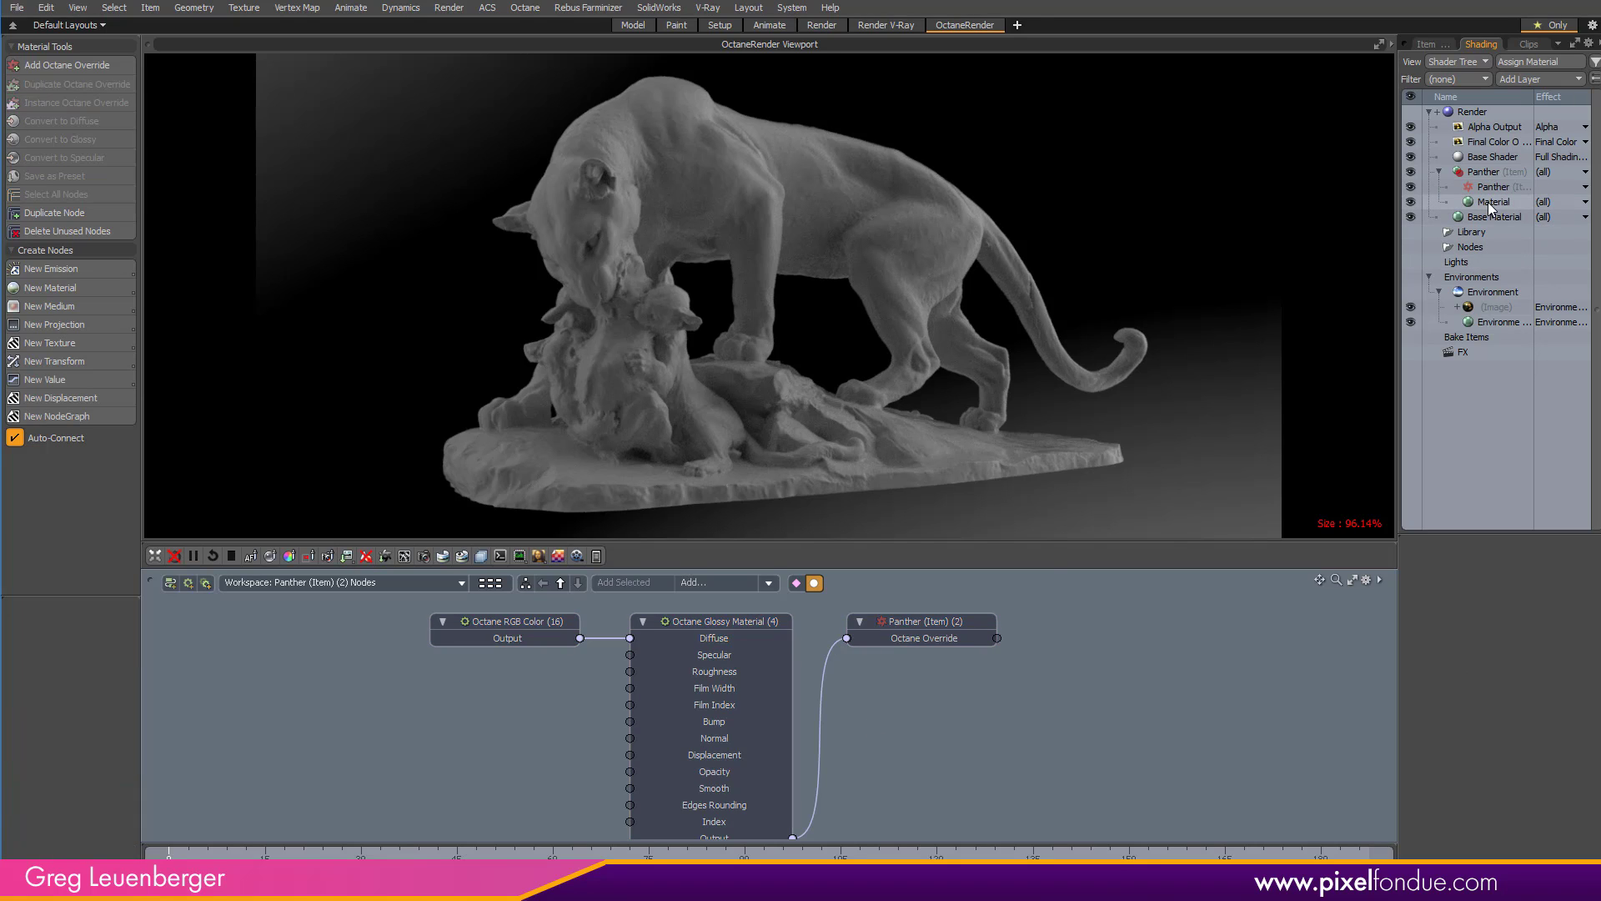
# Convert the Panther's Octane Glossy Material node to a Diffuse material
pyautogui.click(749, 639)
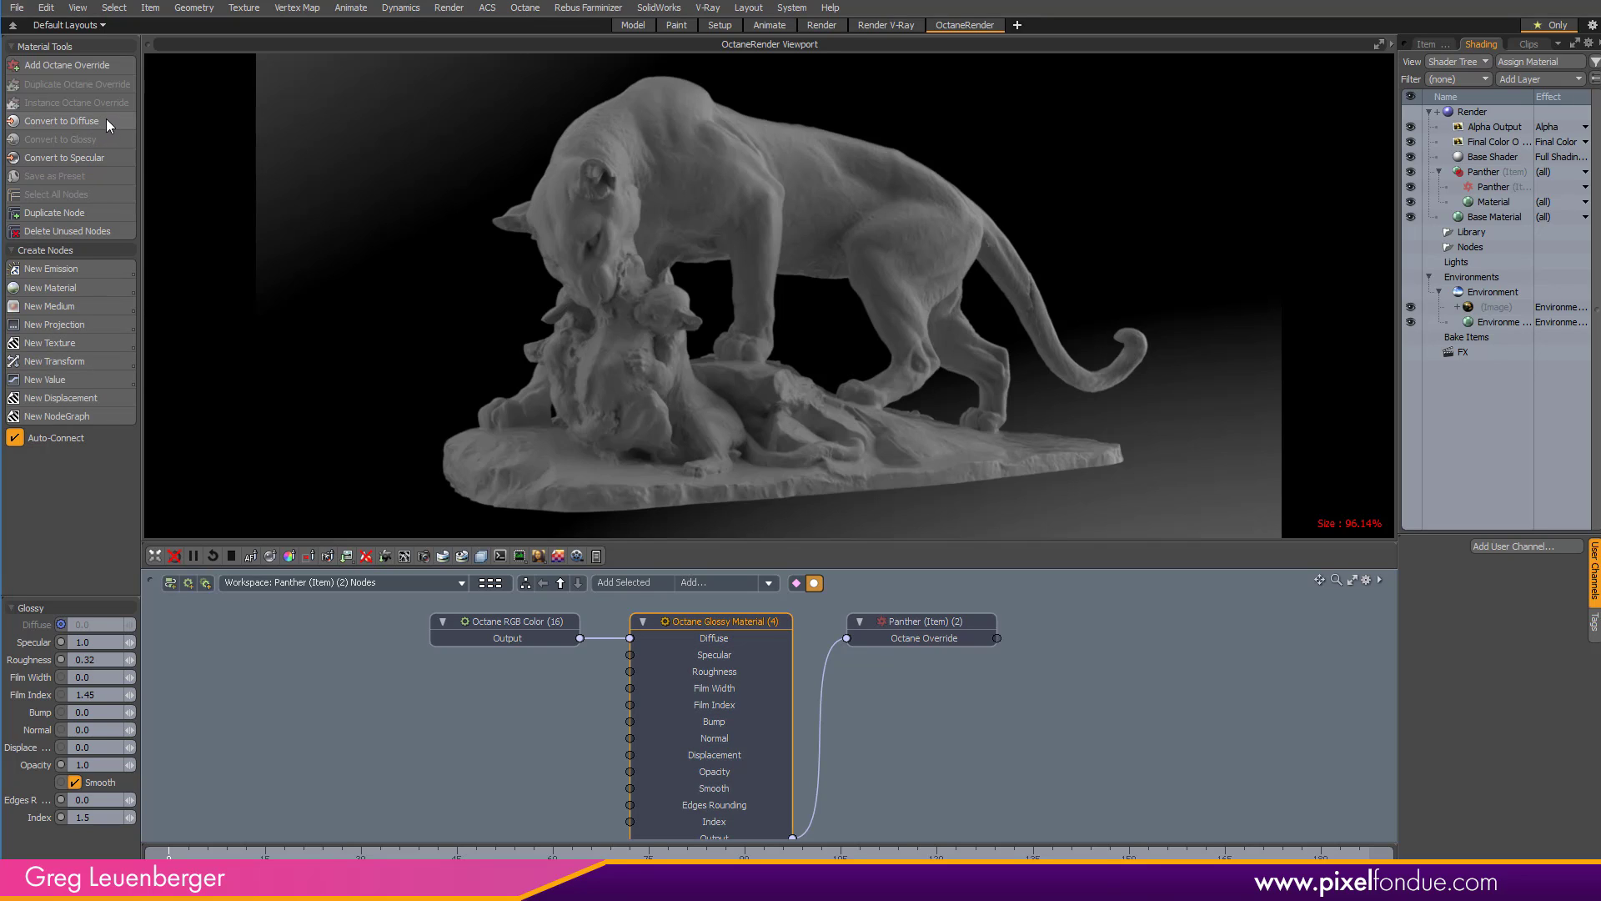
pyautogui.click(99, 287)
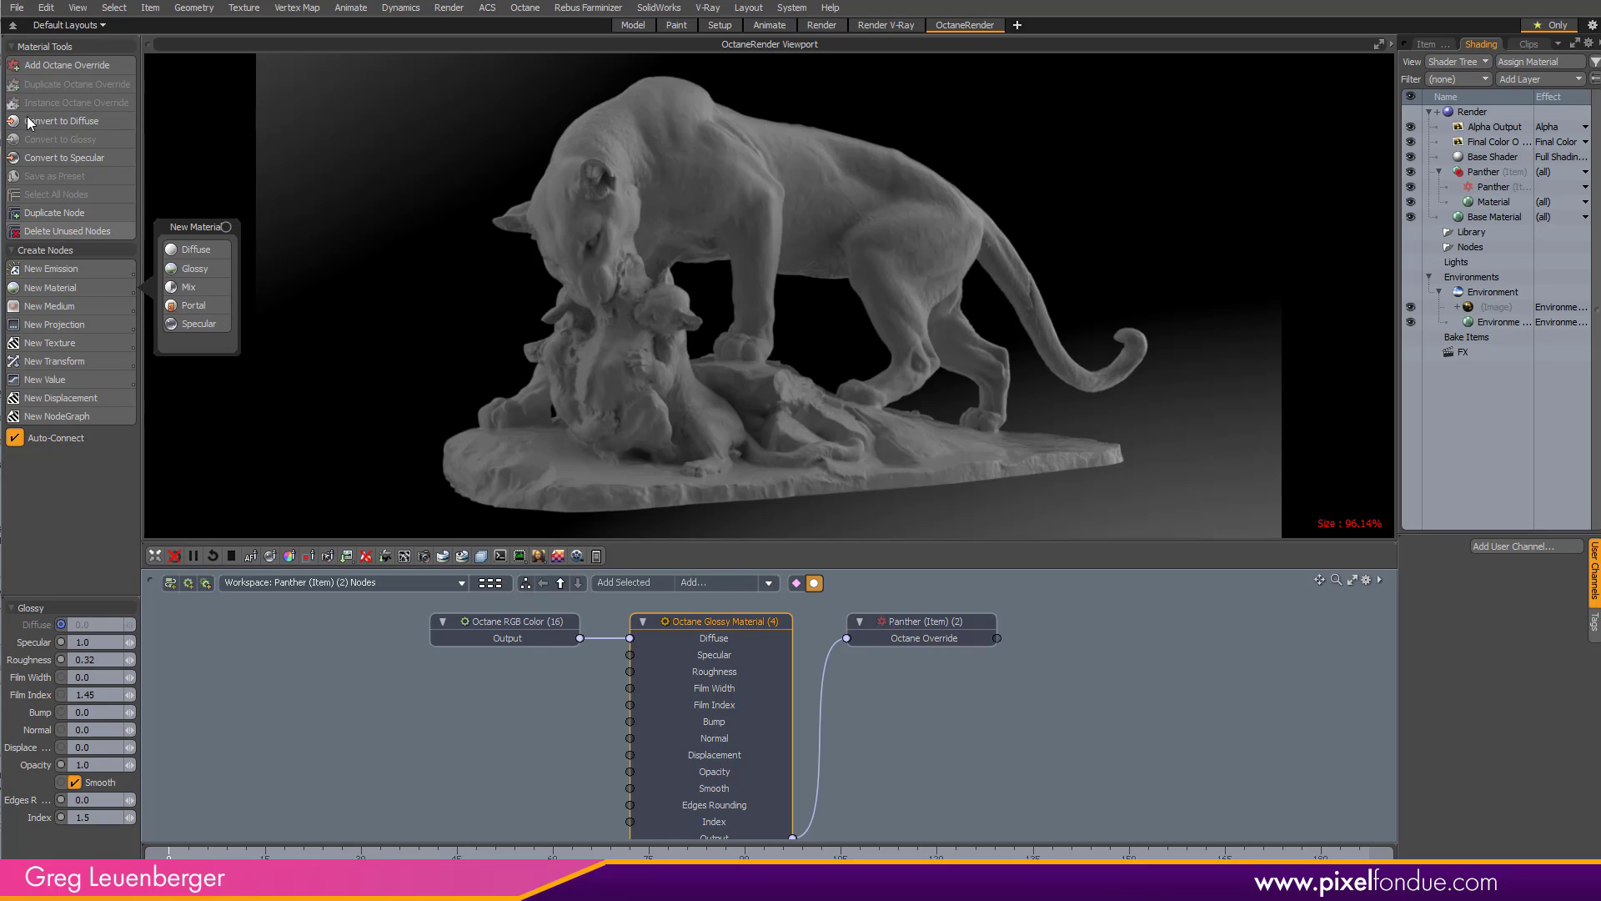
pyautogui.click(97, 121)
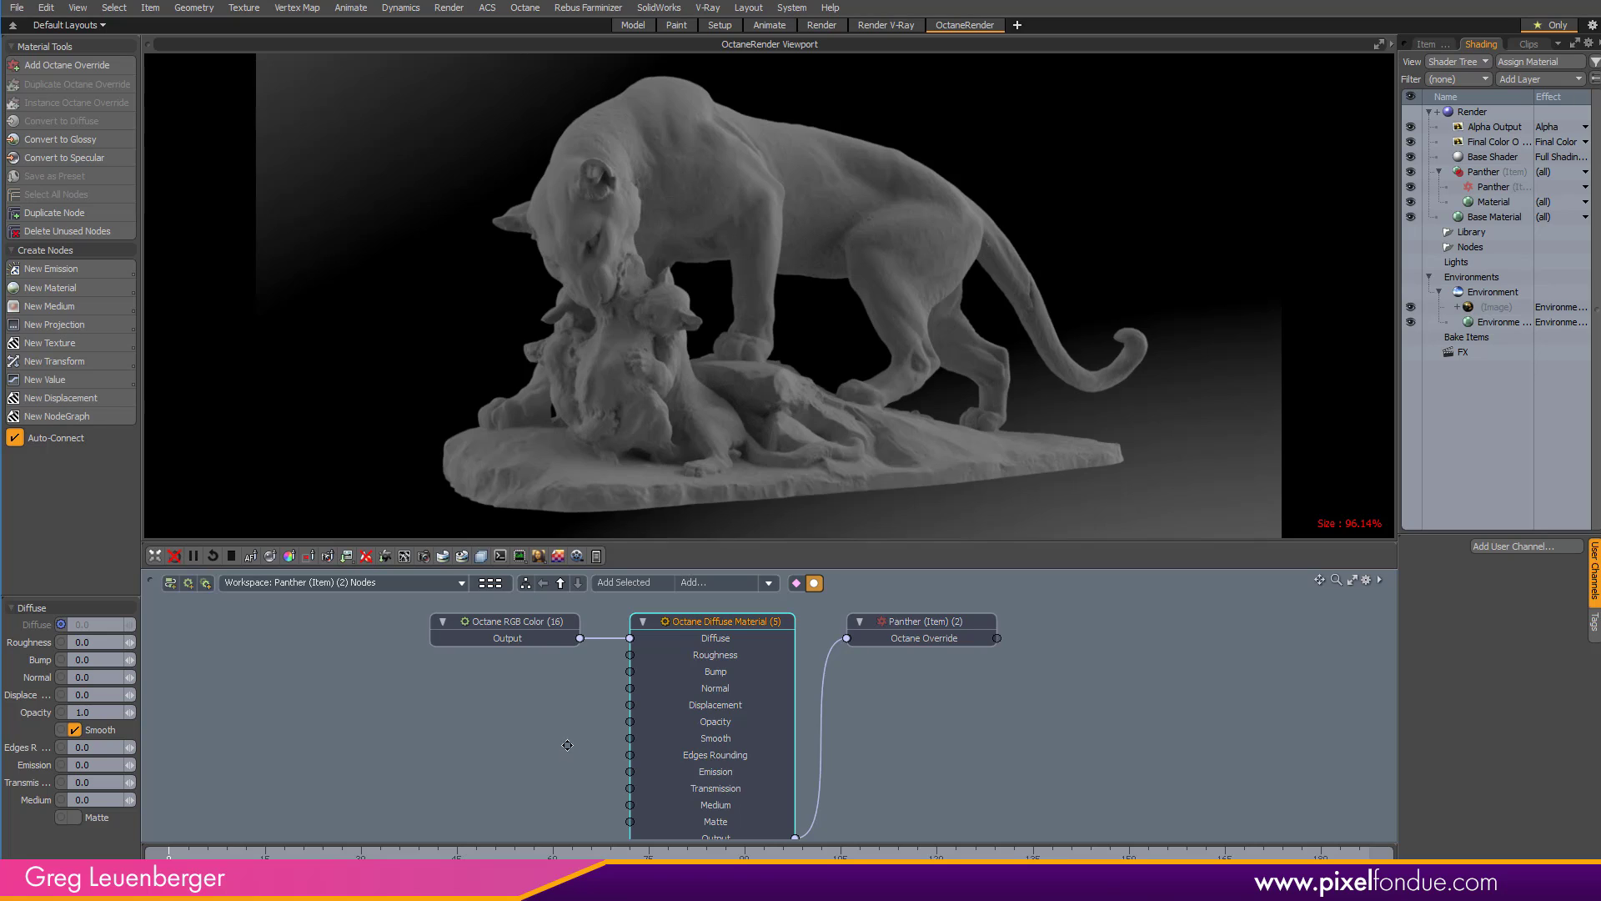
# Add a Scattering medium to the Medium input of the diffuse material
pyautogui.moveTo(558, 744); pyautogui.dragTo(559, 766, button='middle')
pyautogui.scroll(-2, 557, 764)
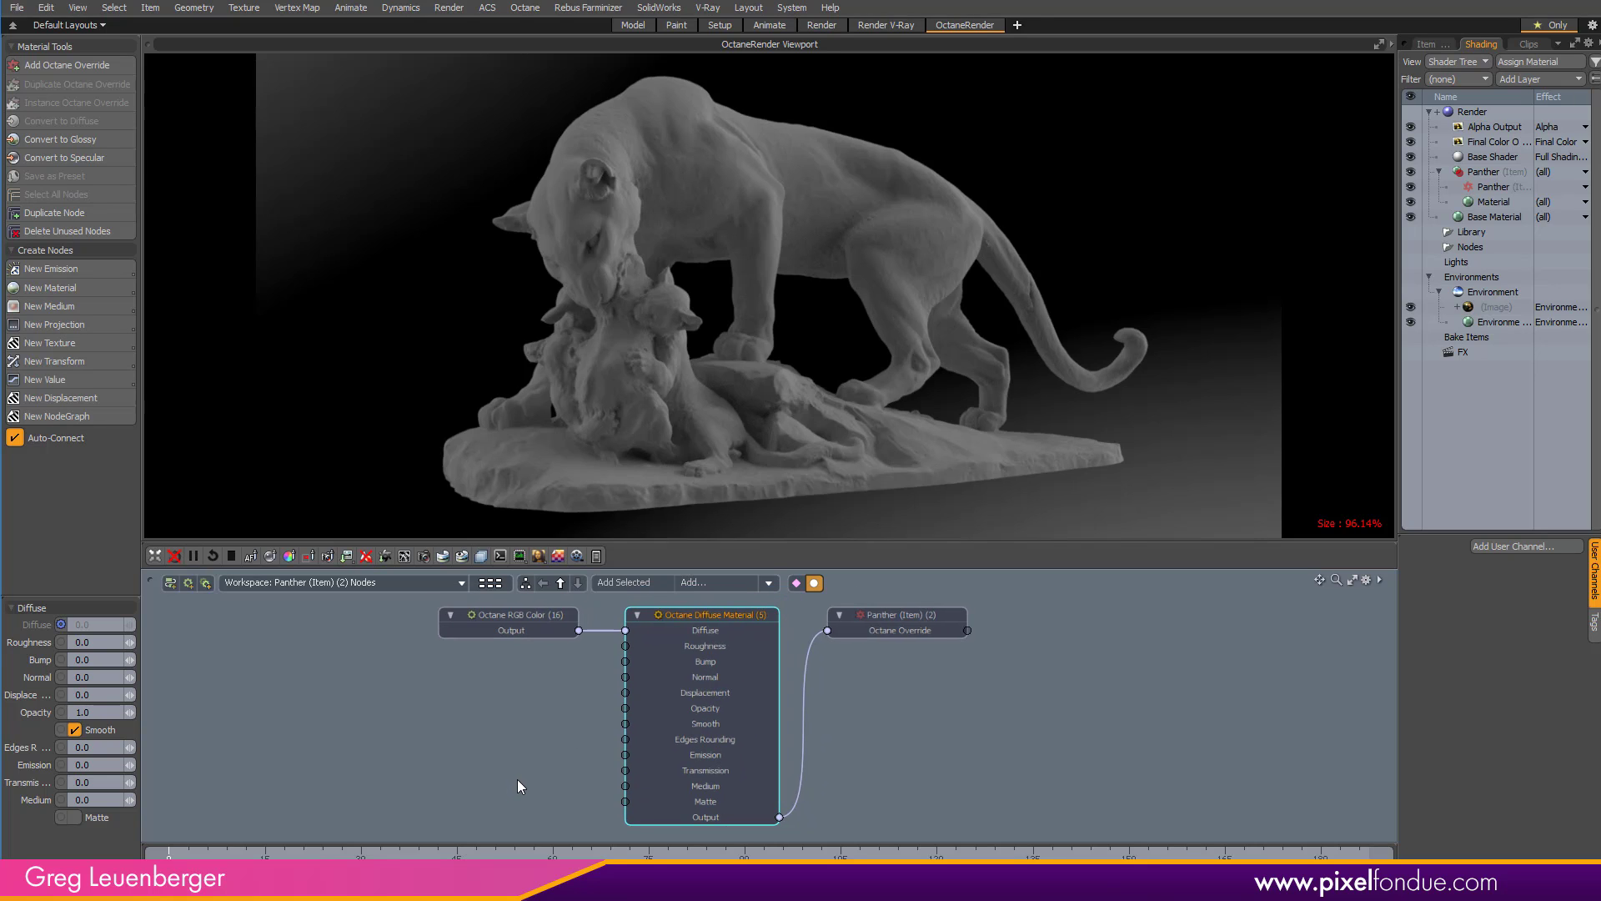
pyautogui.click(688, 784)
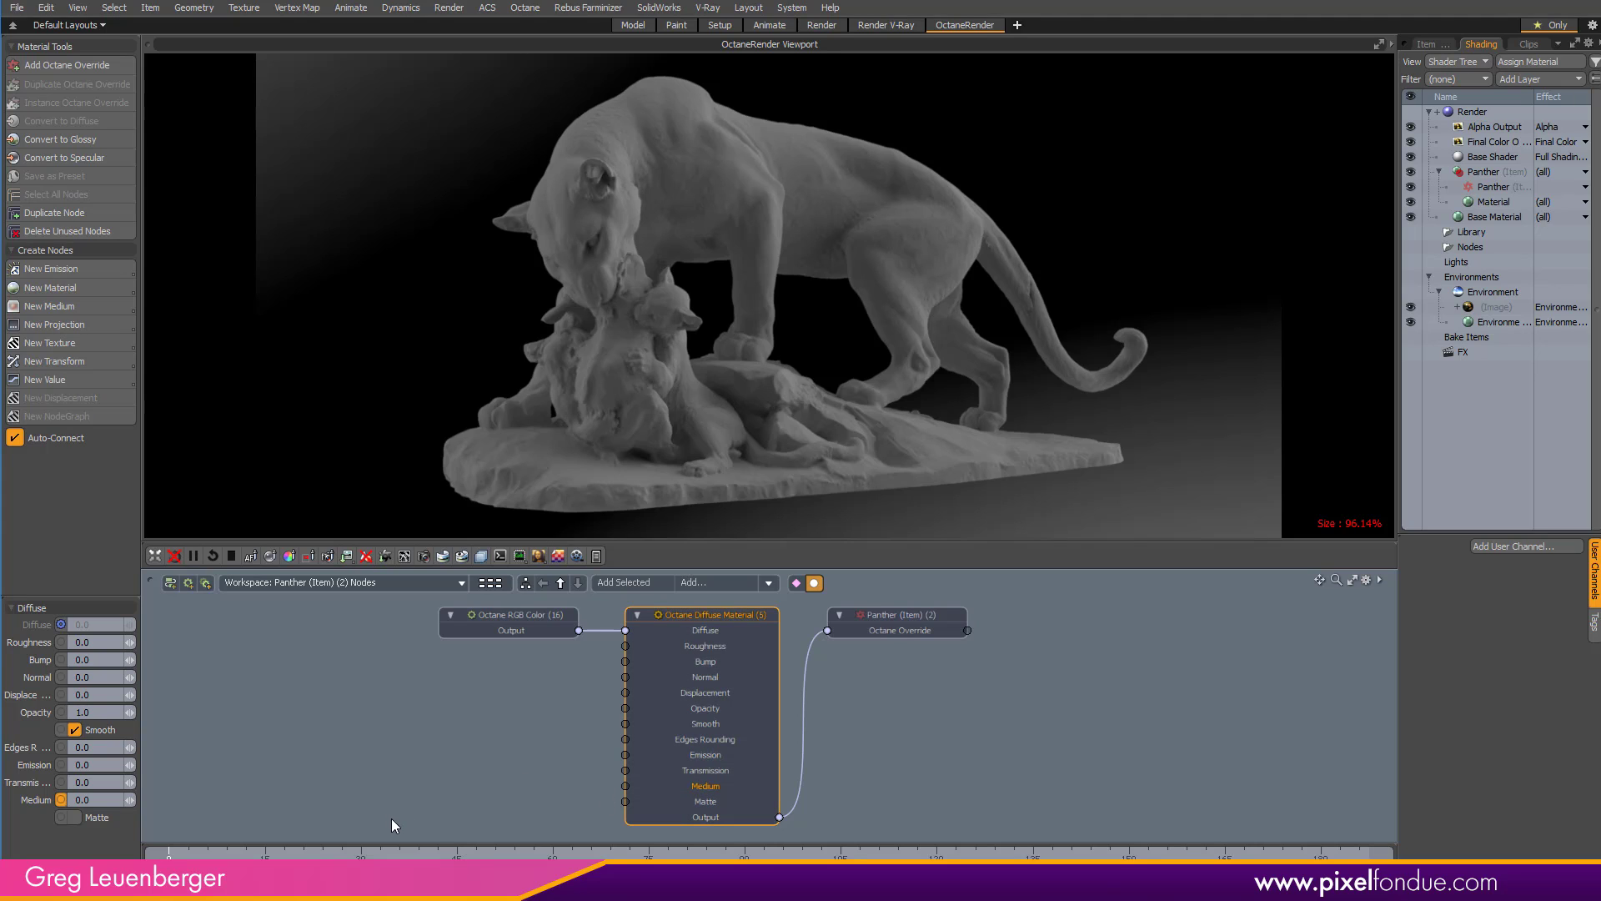
pyautogui.click(102, 309)
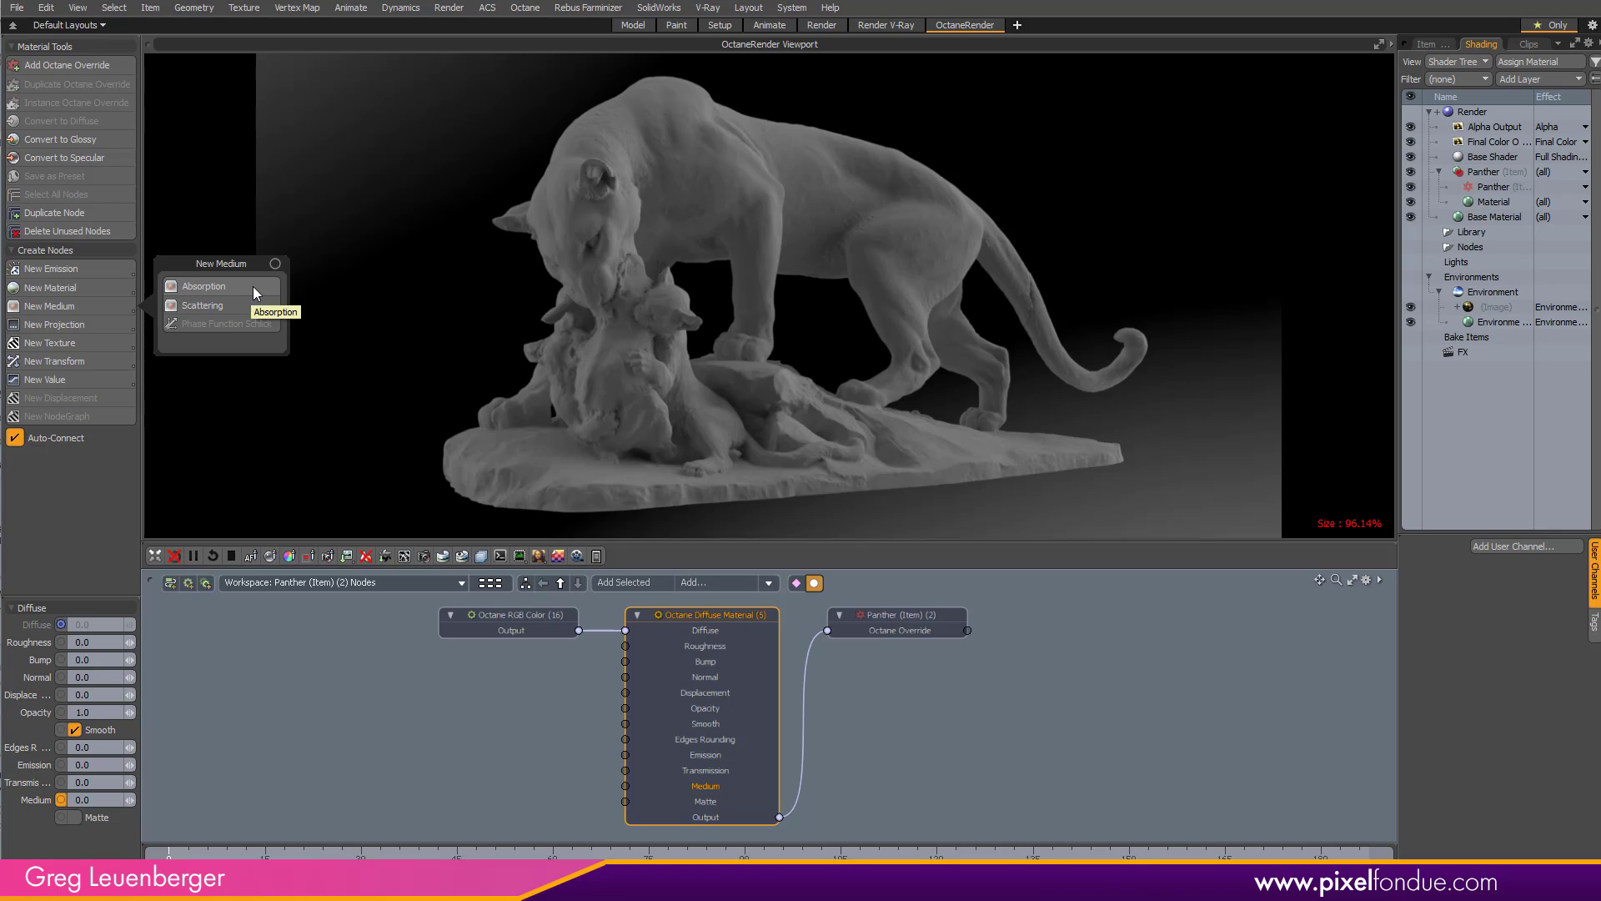
pyautogui.click(243, 305)
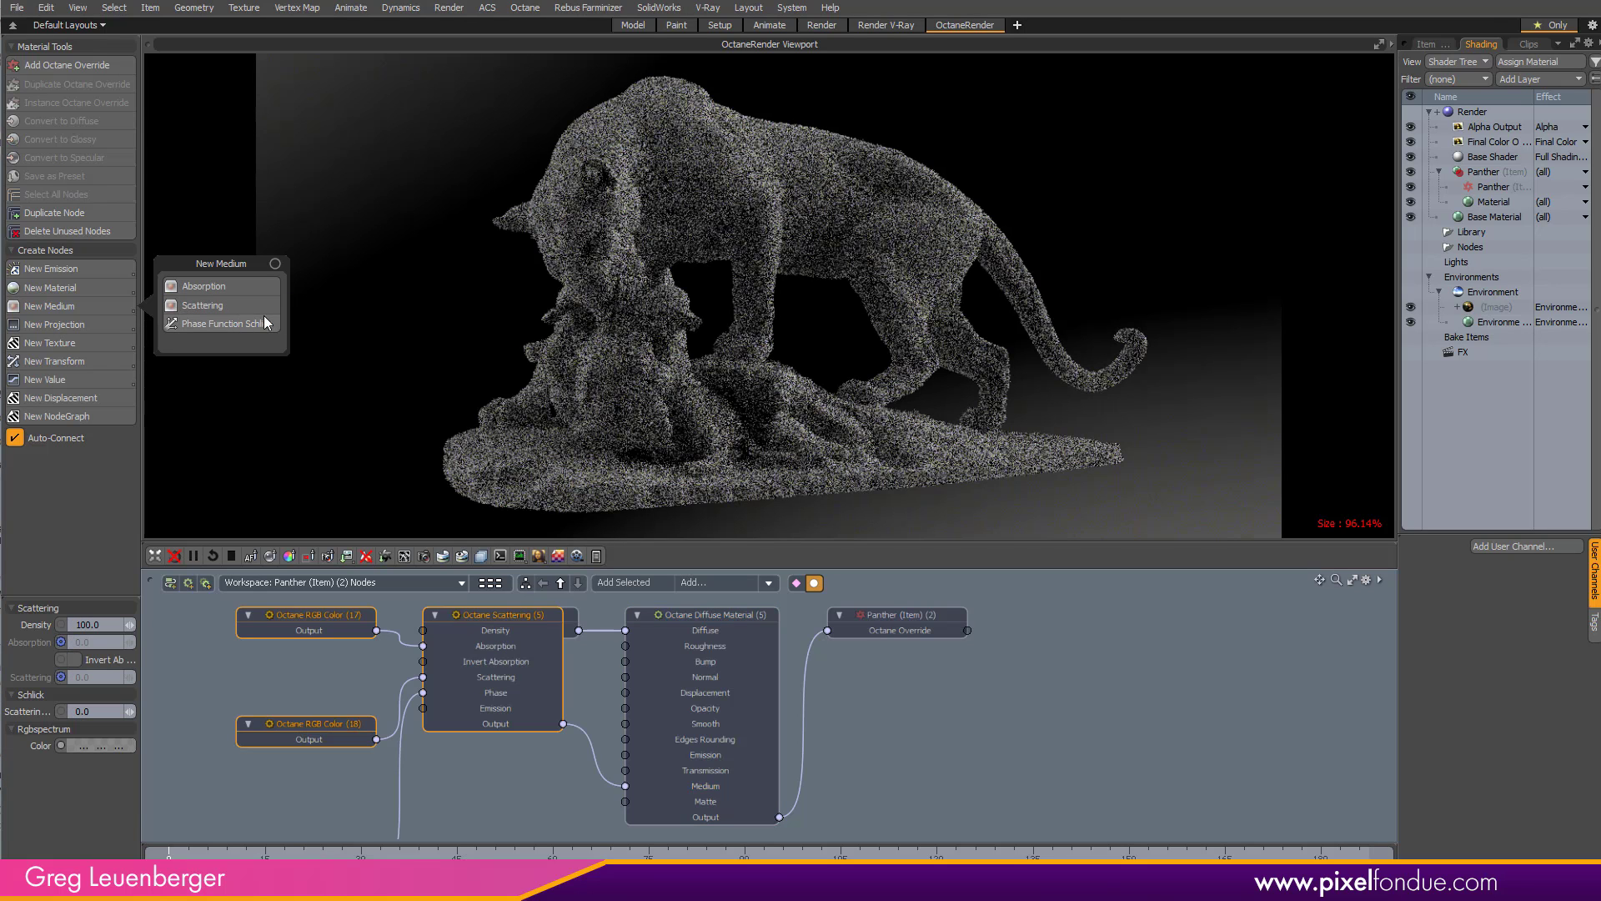
# Spread out the RGB Color and Schlick nodes feeding the Scattering node and check the two color values
pyautogui.moveTo(477, 670); pyautogui.dragTo(500, 691, button='middle')
pyautogui.scroll(-2, 492, 686)
pyautogui.keyDown('alt'); pyautogui.moveTo(500, 691); pyautogui.dragTo(538, 651); pyautogui.keyUp('alt')
pyautogui.click(477, 728)
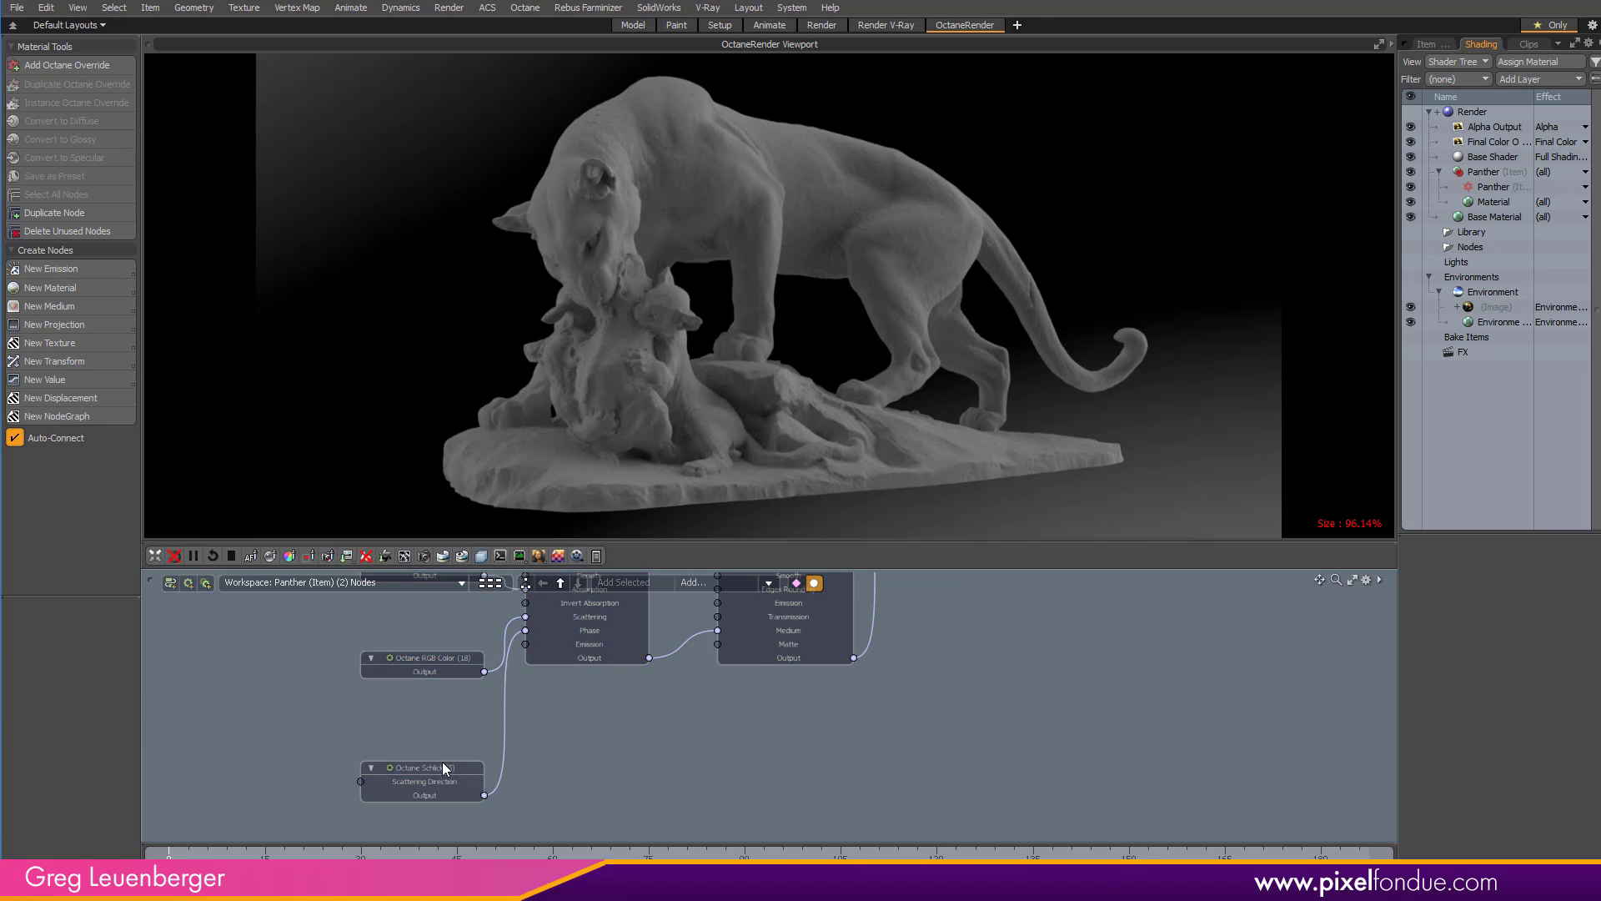
pyautogui.moveTo(447, 765); pyautogui.dragTo(488, 715)
pyautogui.keyDown('ctrl'); pyautogui.keyDown('alt'); pyautogui.moveTo(488, 716); pyautogui.dragTo(511, 716); pyautogui.keyUp('alt'); pyautogui.keyUp('ctrl')
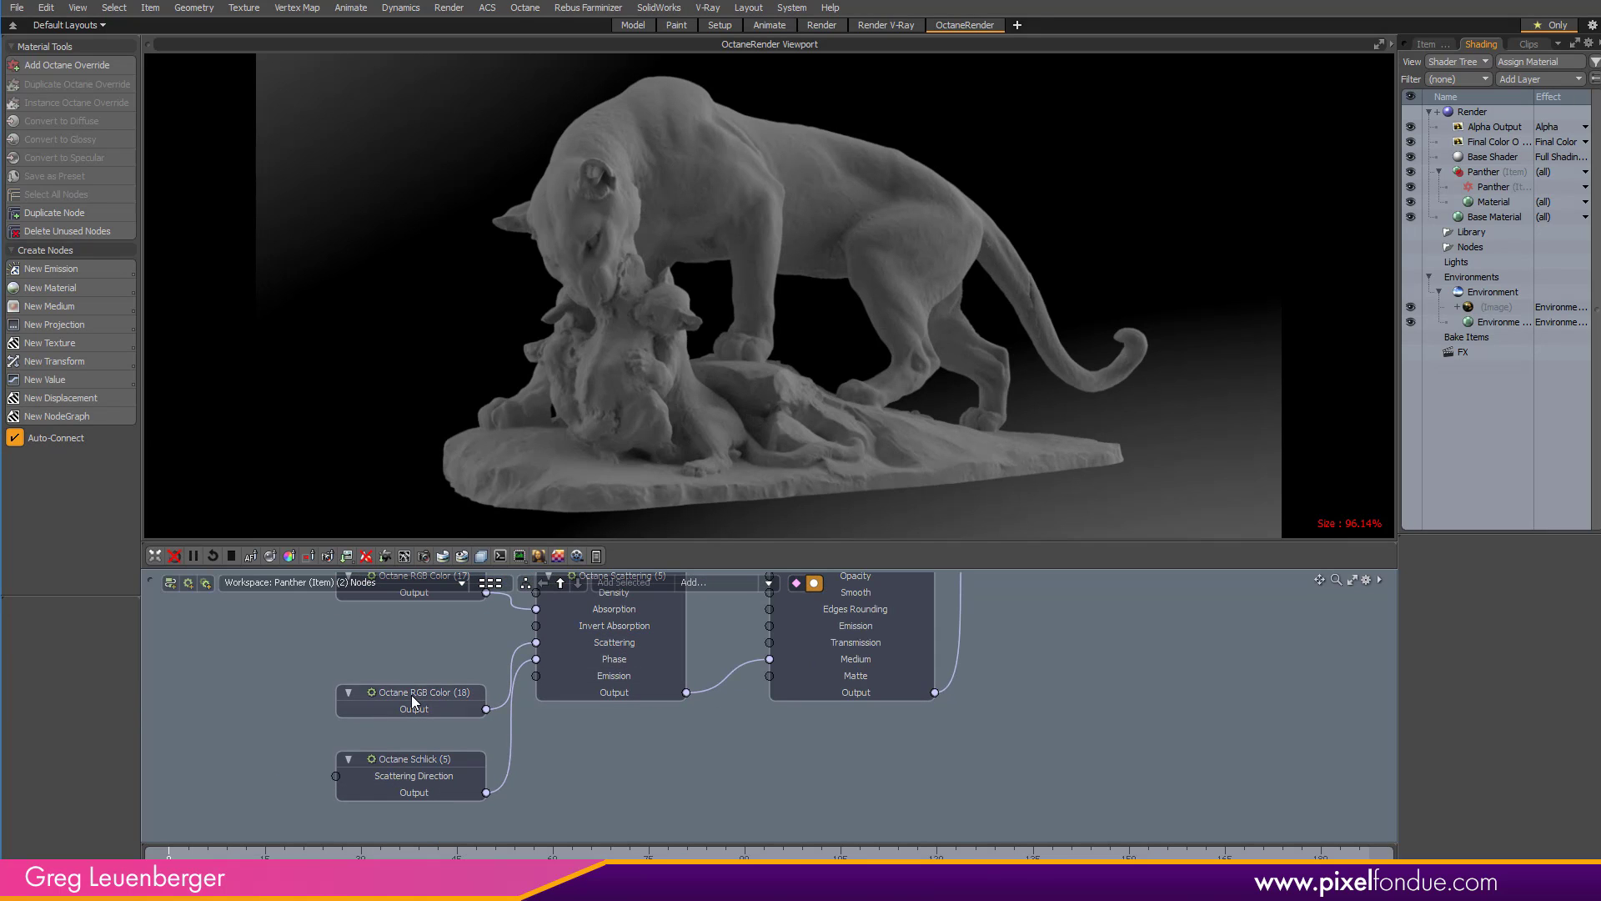
pyautogui.moveTo(418, 693); pyautogui.dragTo(402, 660)
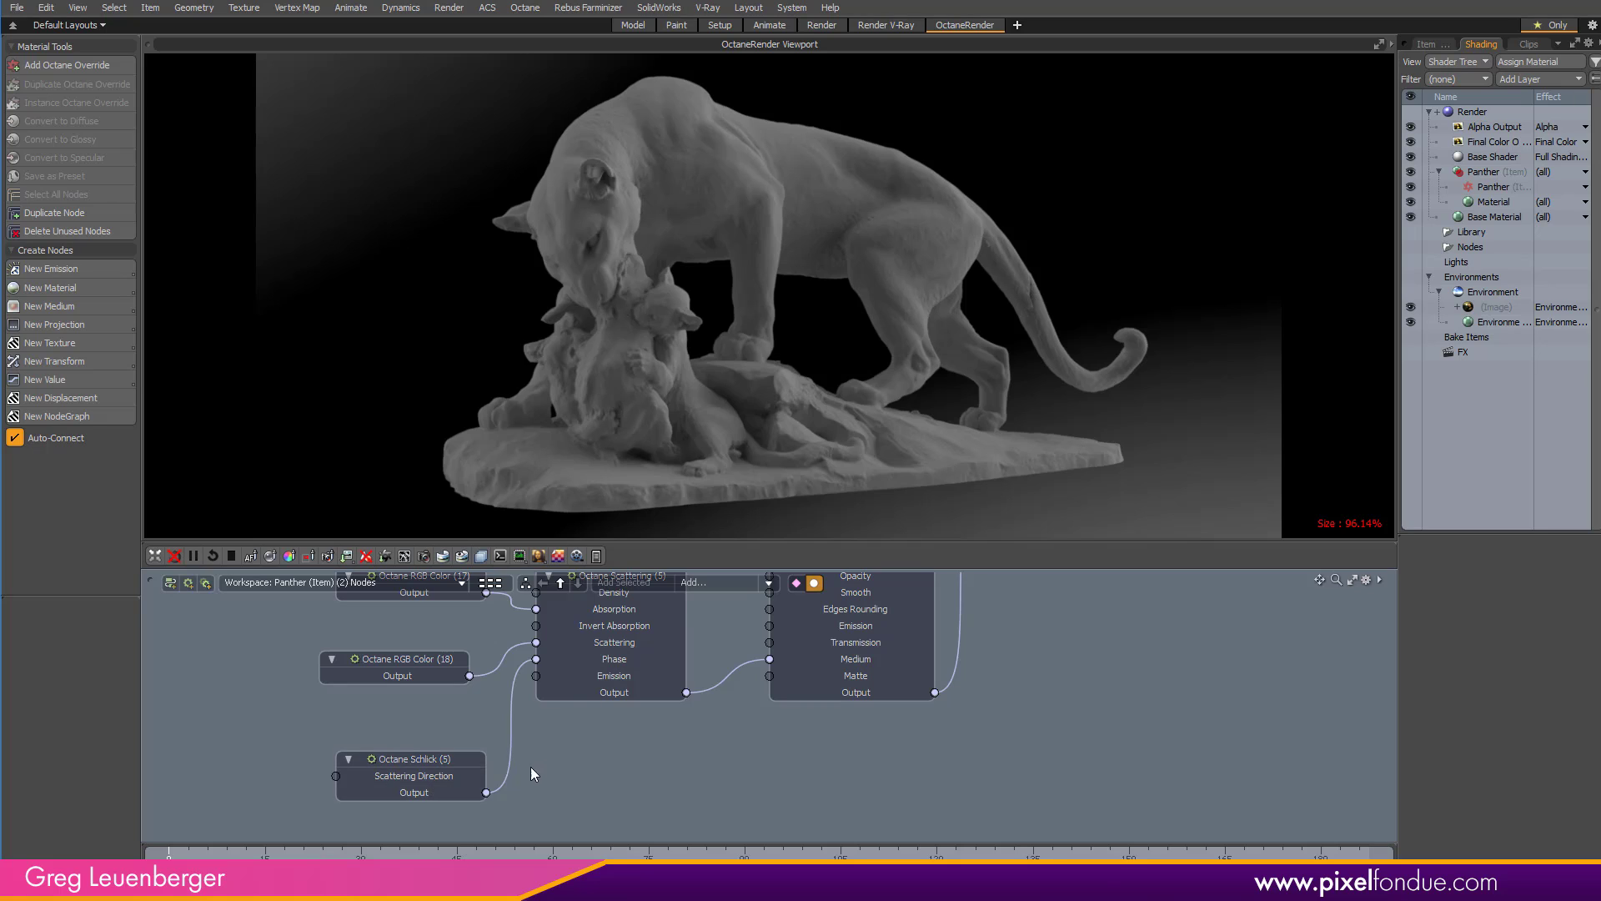
pyautogui.moveTo(530, 767); pyautogui.dragTo(540, 797, button='middle')
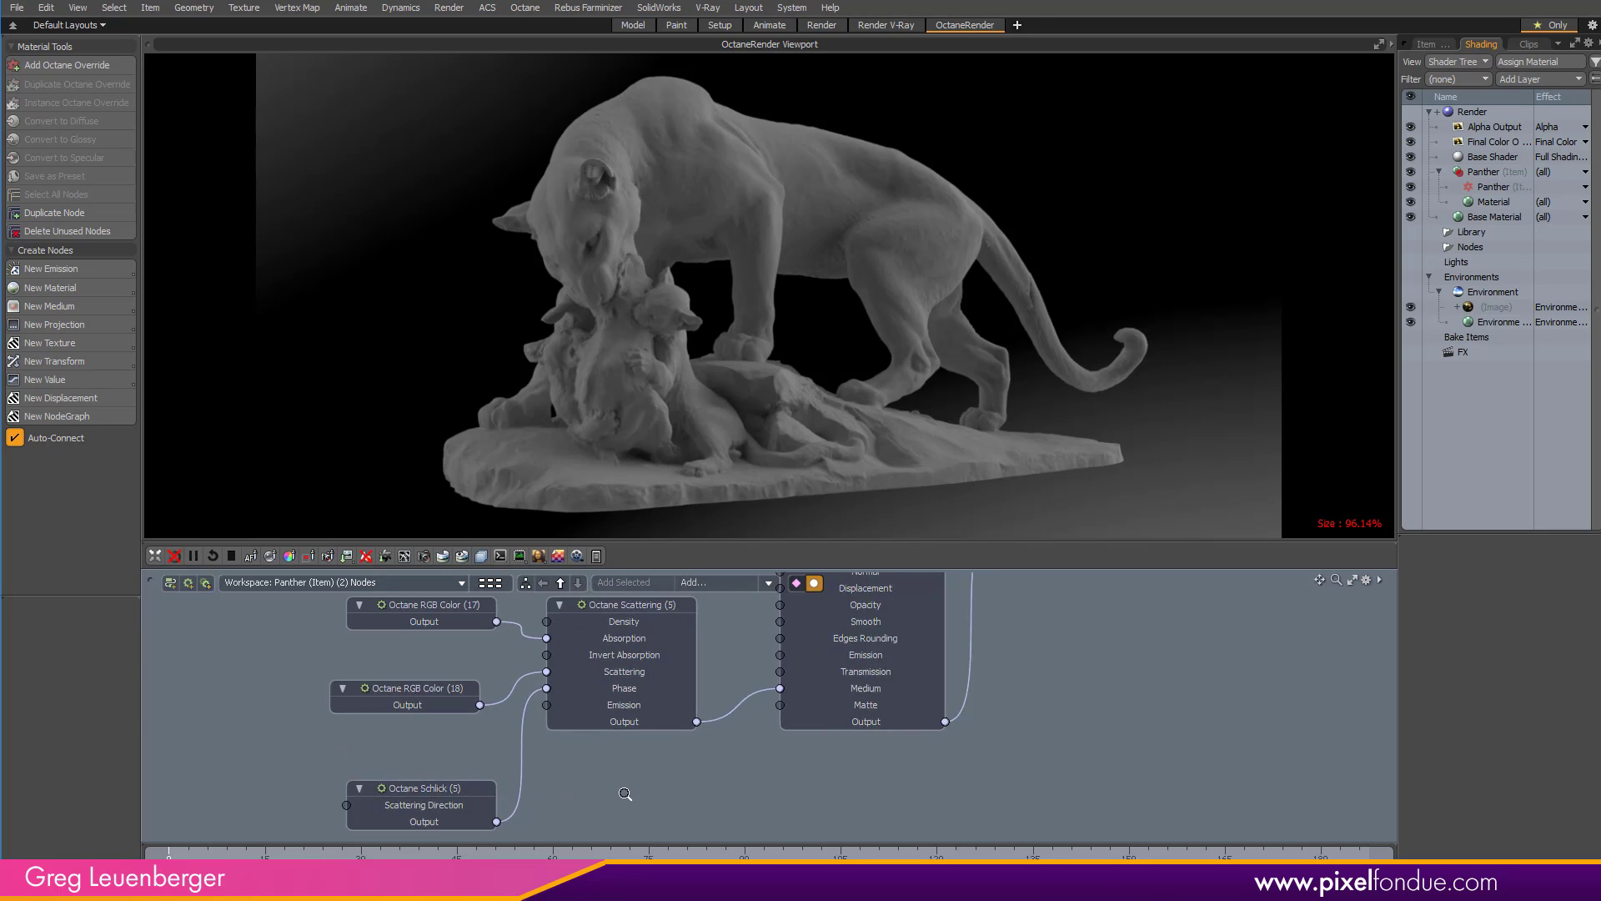
pyautogui.keyDown('ctrl'); pyautogui.keyDown('alt'); pyautogui.moveTo(625, 793); pyautogui.dragTo(606, 827); pyautogui.keyUp('alt'); pyautogui.keyUp('ctrl')
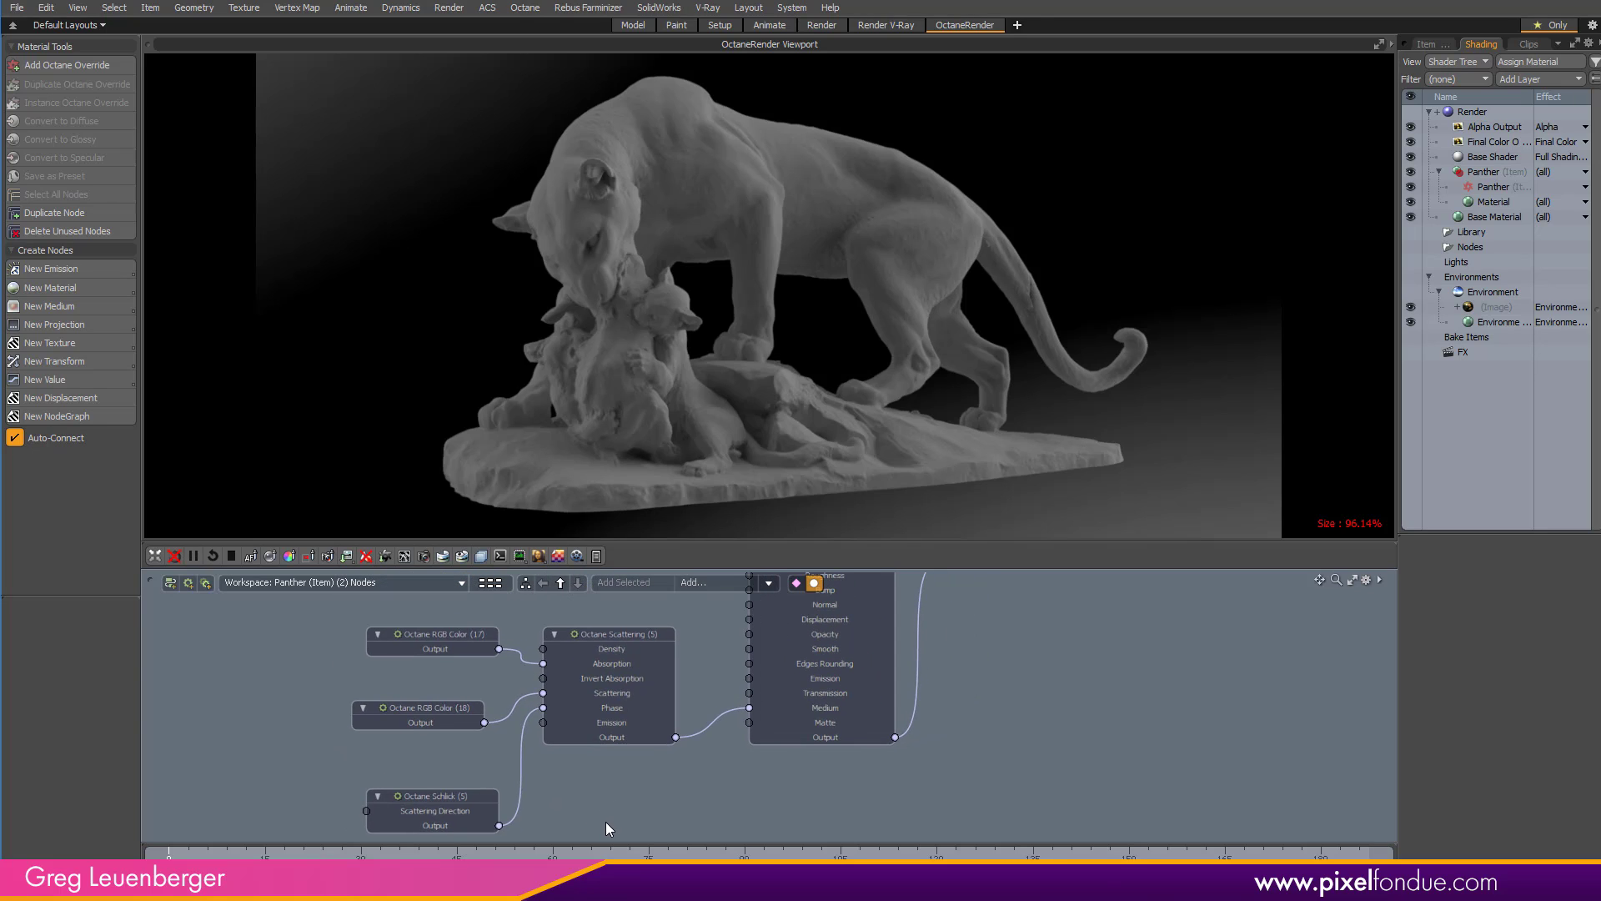
pyautogui.click(436, 717)
pyautogui.click(449, 649)
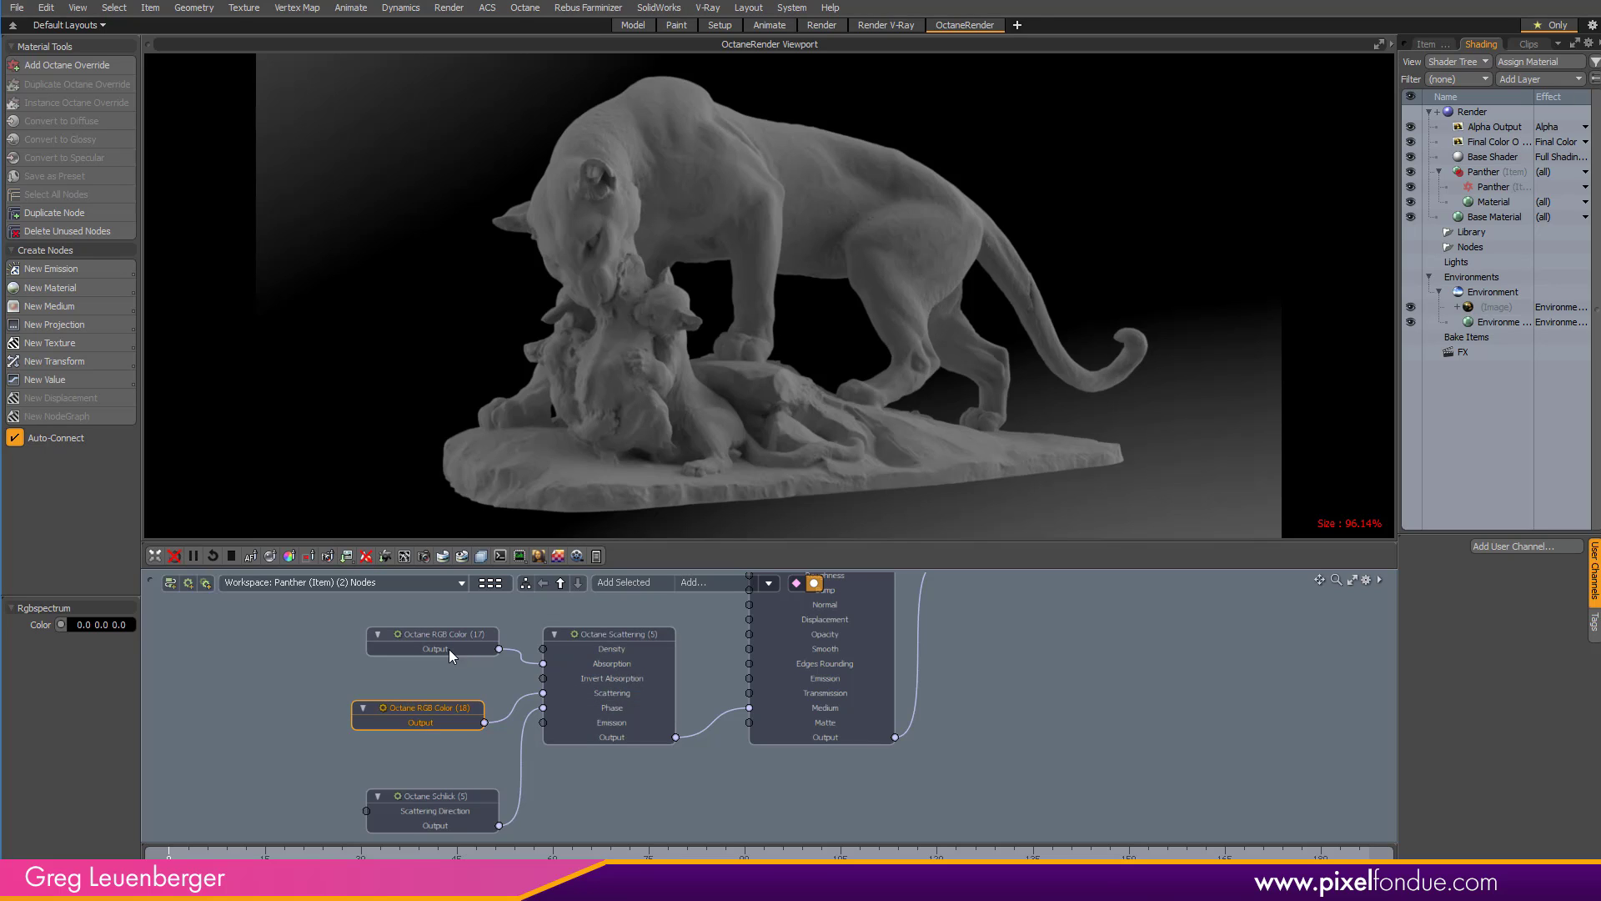
# Disconnect the RGB Color node from the diffuse material's Diffuse input and set Diffuse to 0
pyautogui.keyDown('ctrl'); pyautogui.keyDown('alt'); pyautogui.moveTo(481, 671); pyautogui.dragTo(548, 650); pyautogui.keyUp('alt'); pyautogui.keyUp('ctrl')
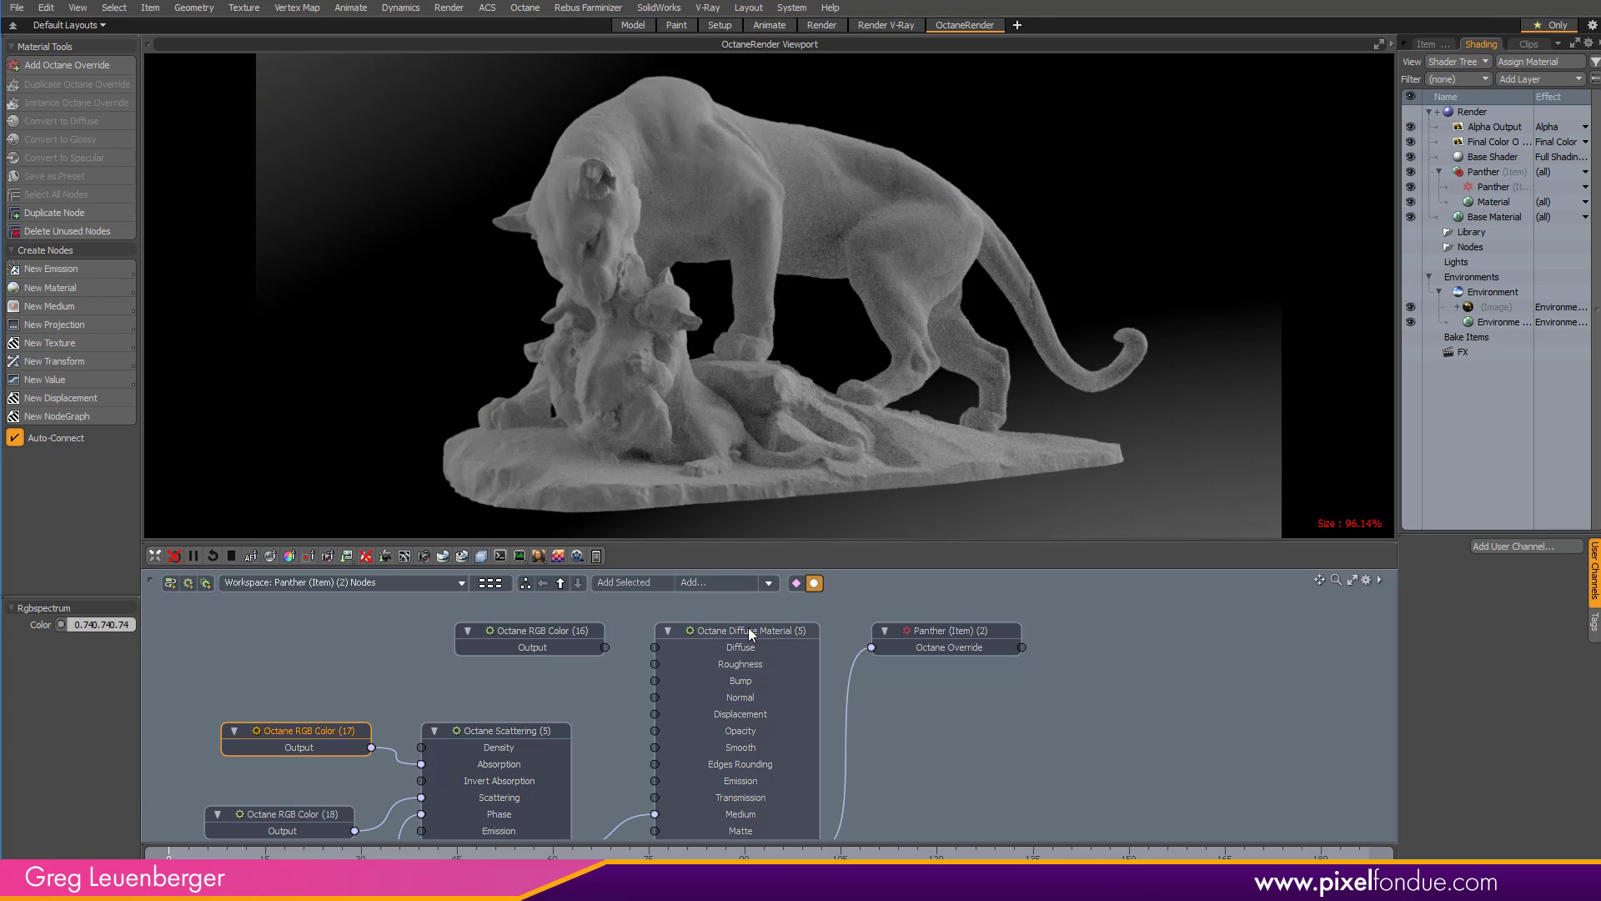
pyautogui.click(747, 630)
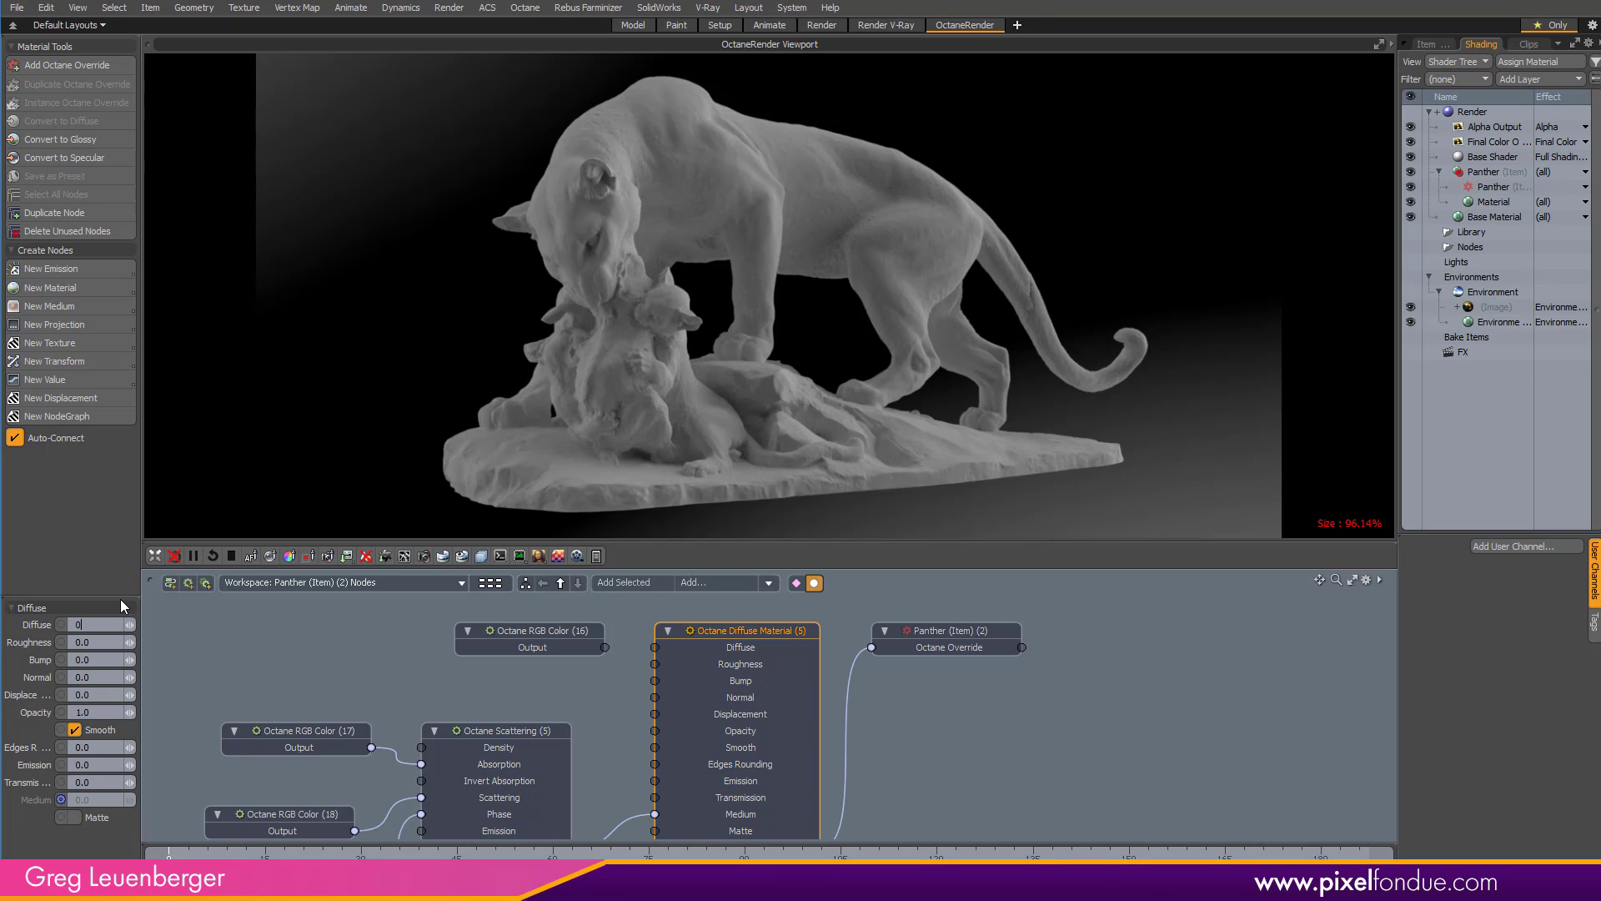
pyautogui.write('0')
pyautogui.press('Return')
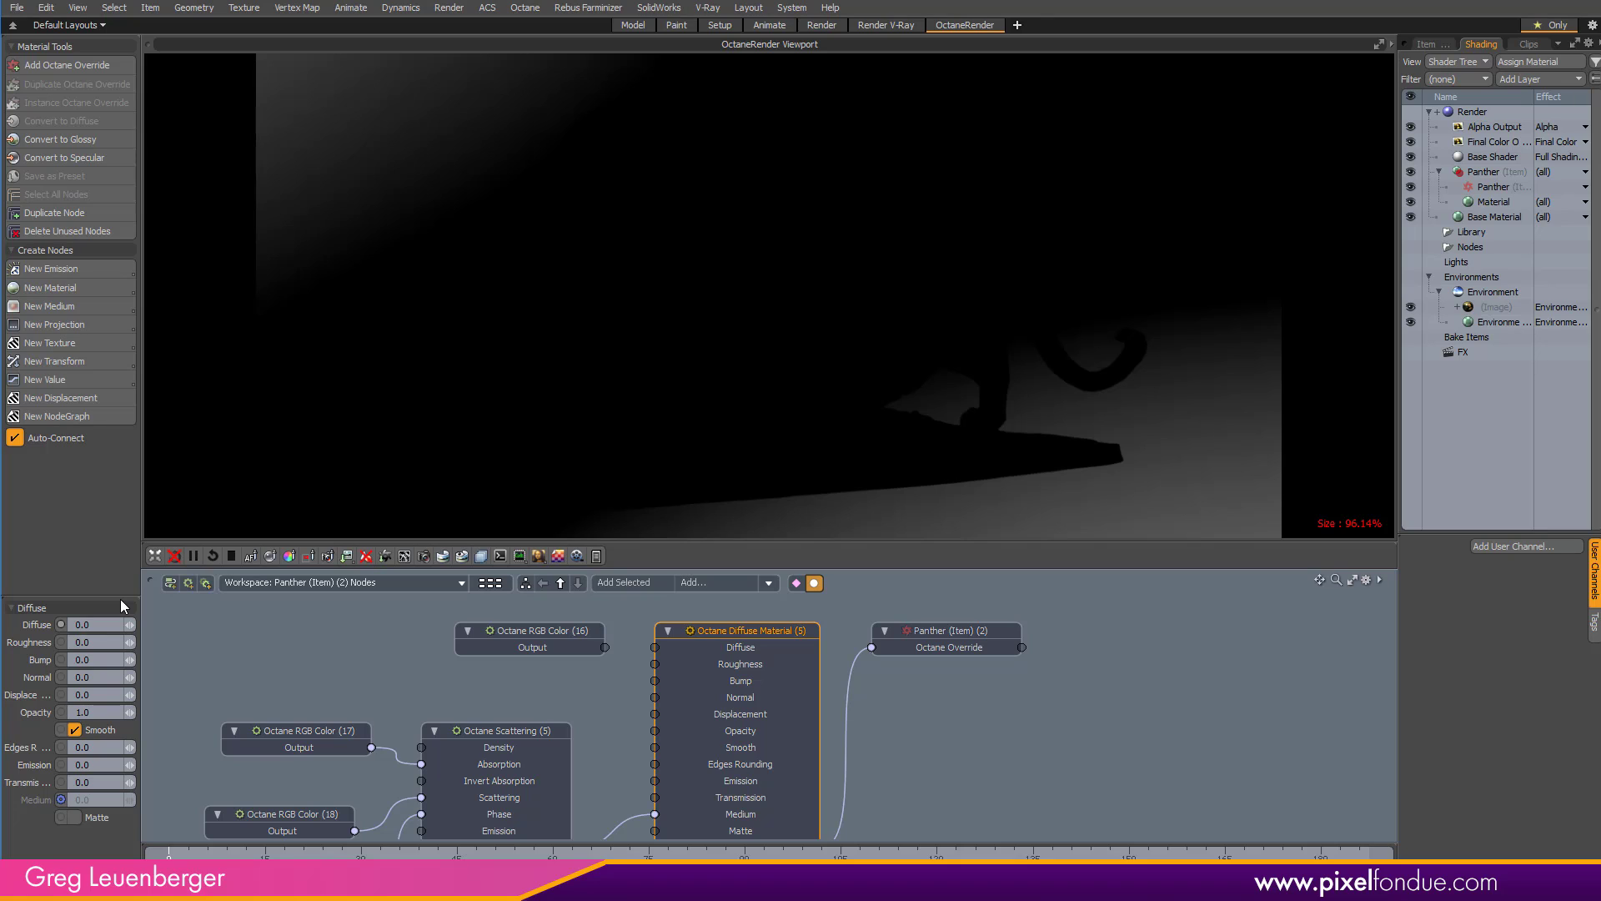
# Connect the loose RGB Color node to the diffuse material's Transmission input and set its color to 0.91 0.91 0.91
pyautogui.scroll(-2, 573, 714)
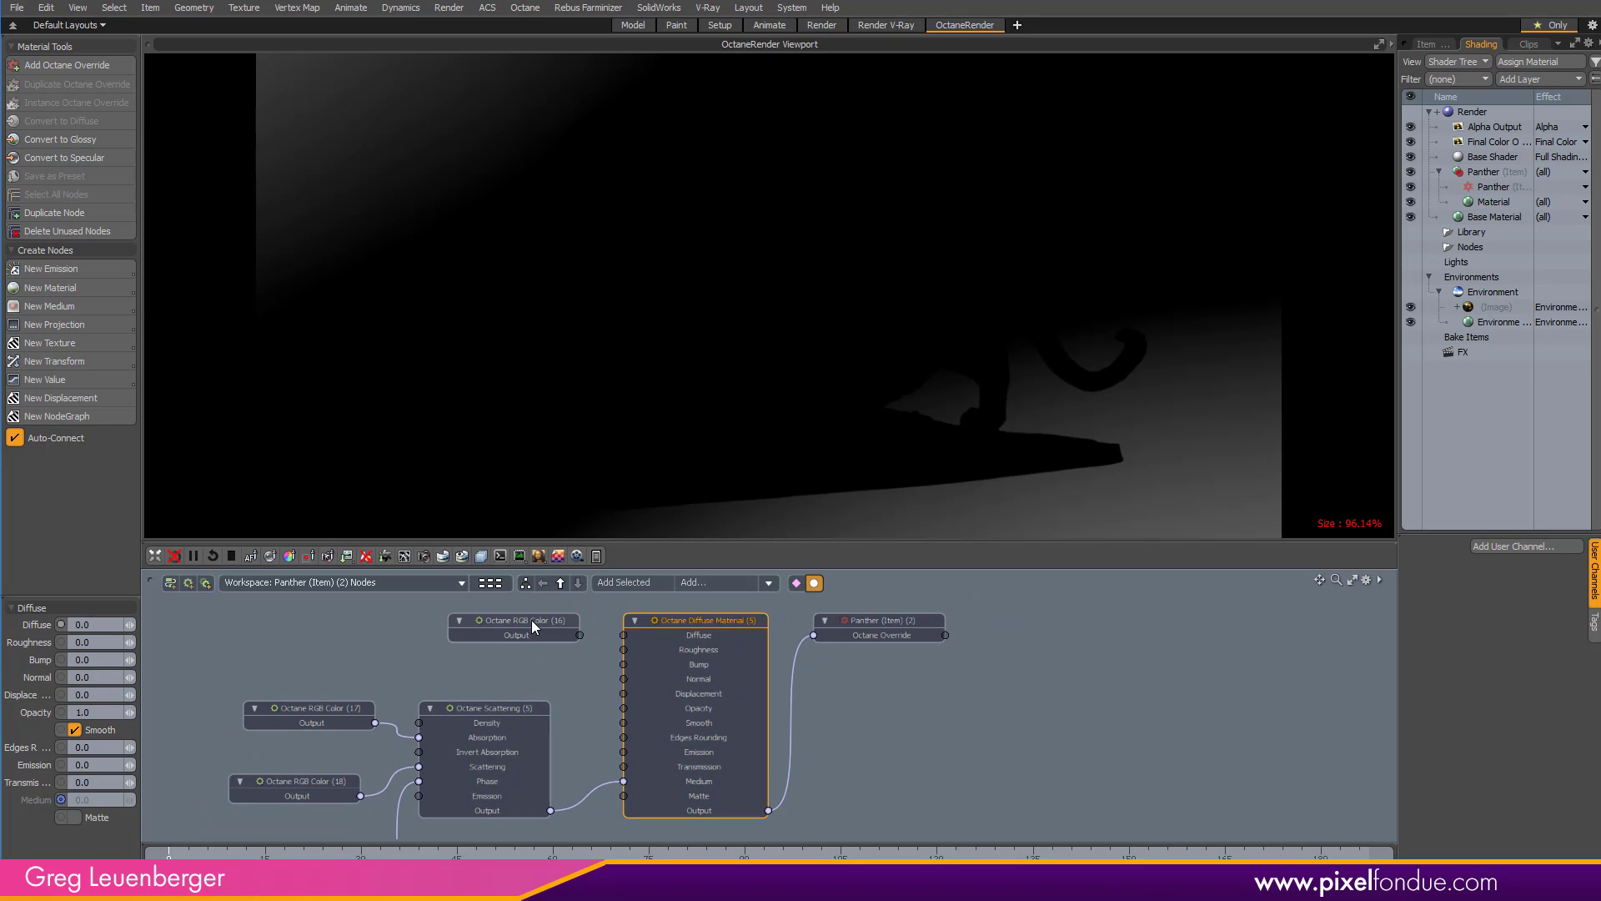
pyautogui.moveTo(532, 619); pyautogui.dragTo(624, 768)
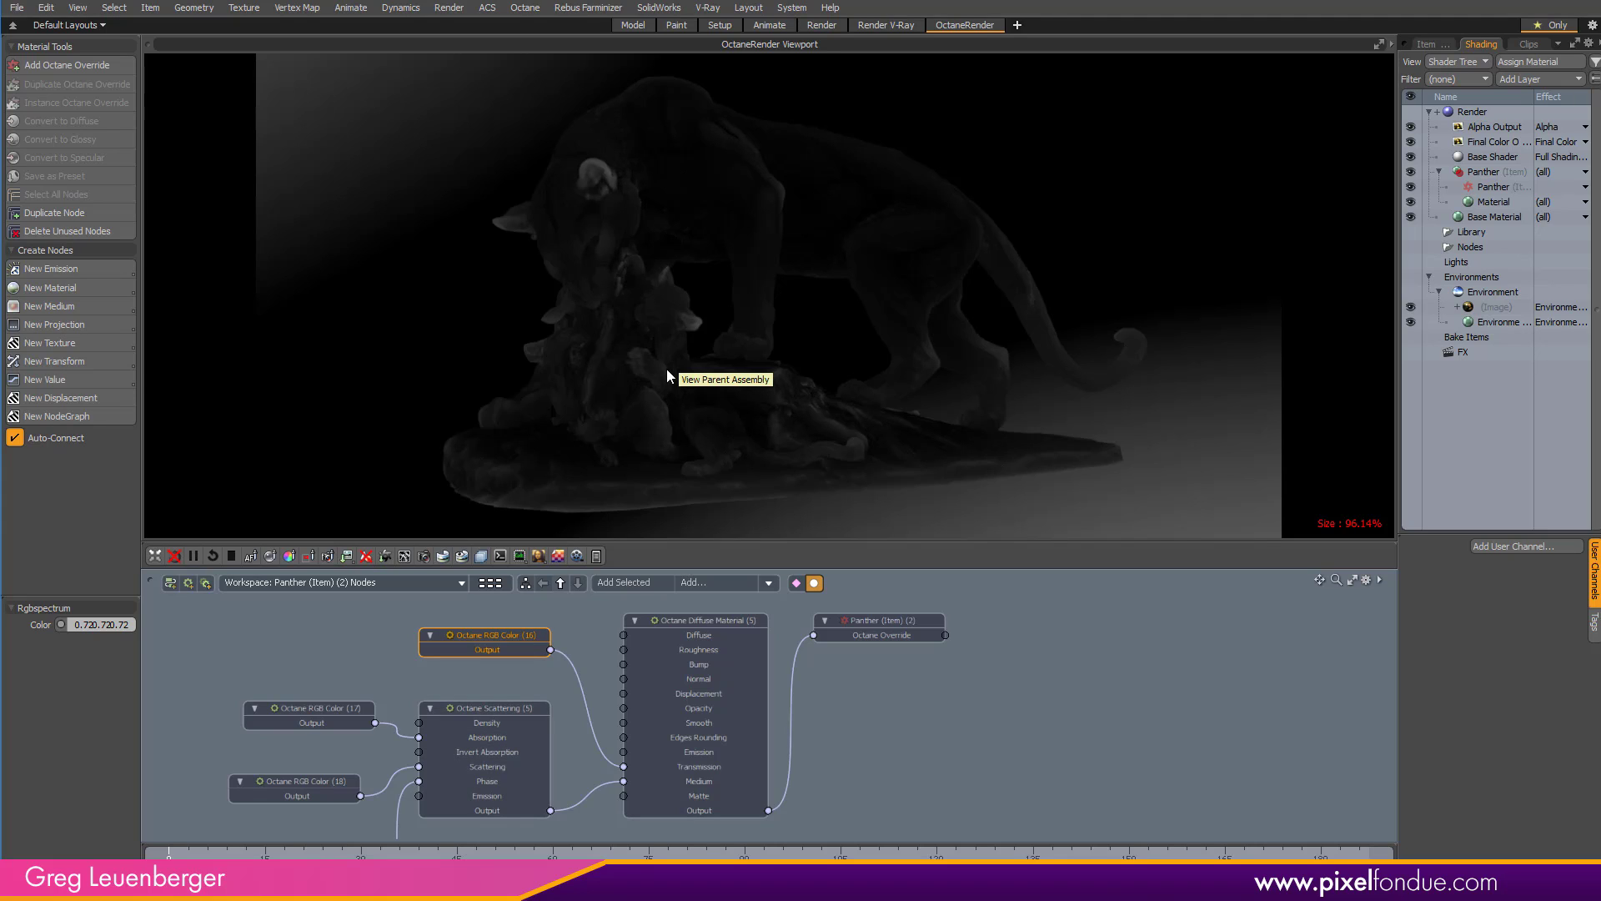
pyautogui.scroll(-2, 479, 646)
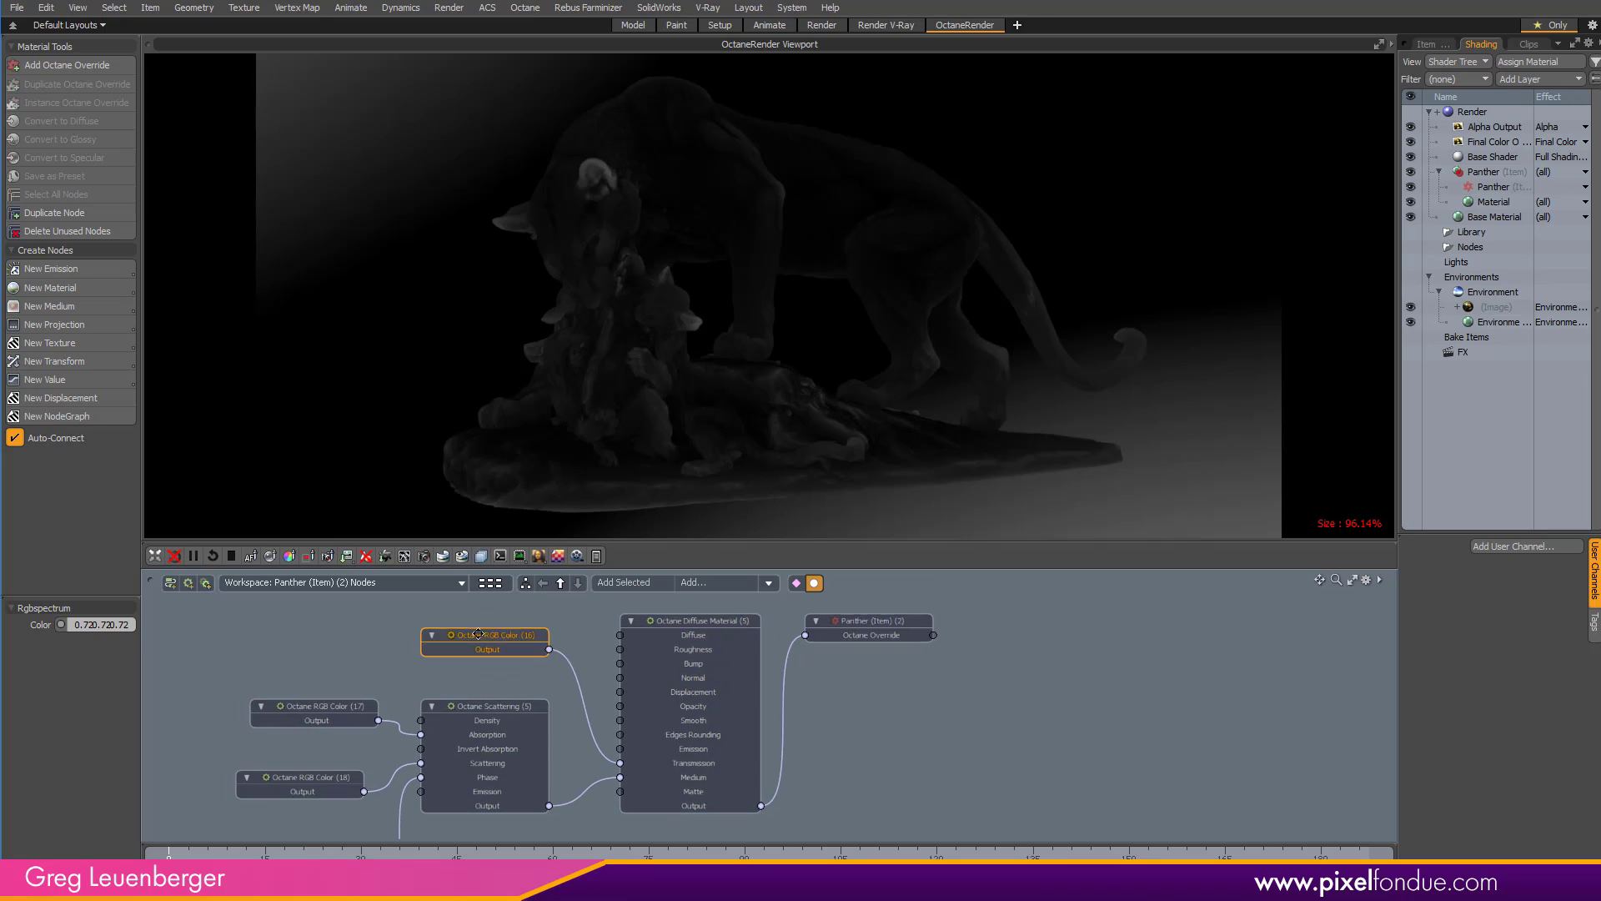
pyautogui.click(98, 625)
pyautogui.write('0.84')
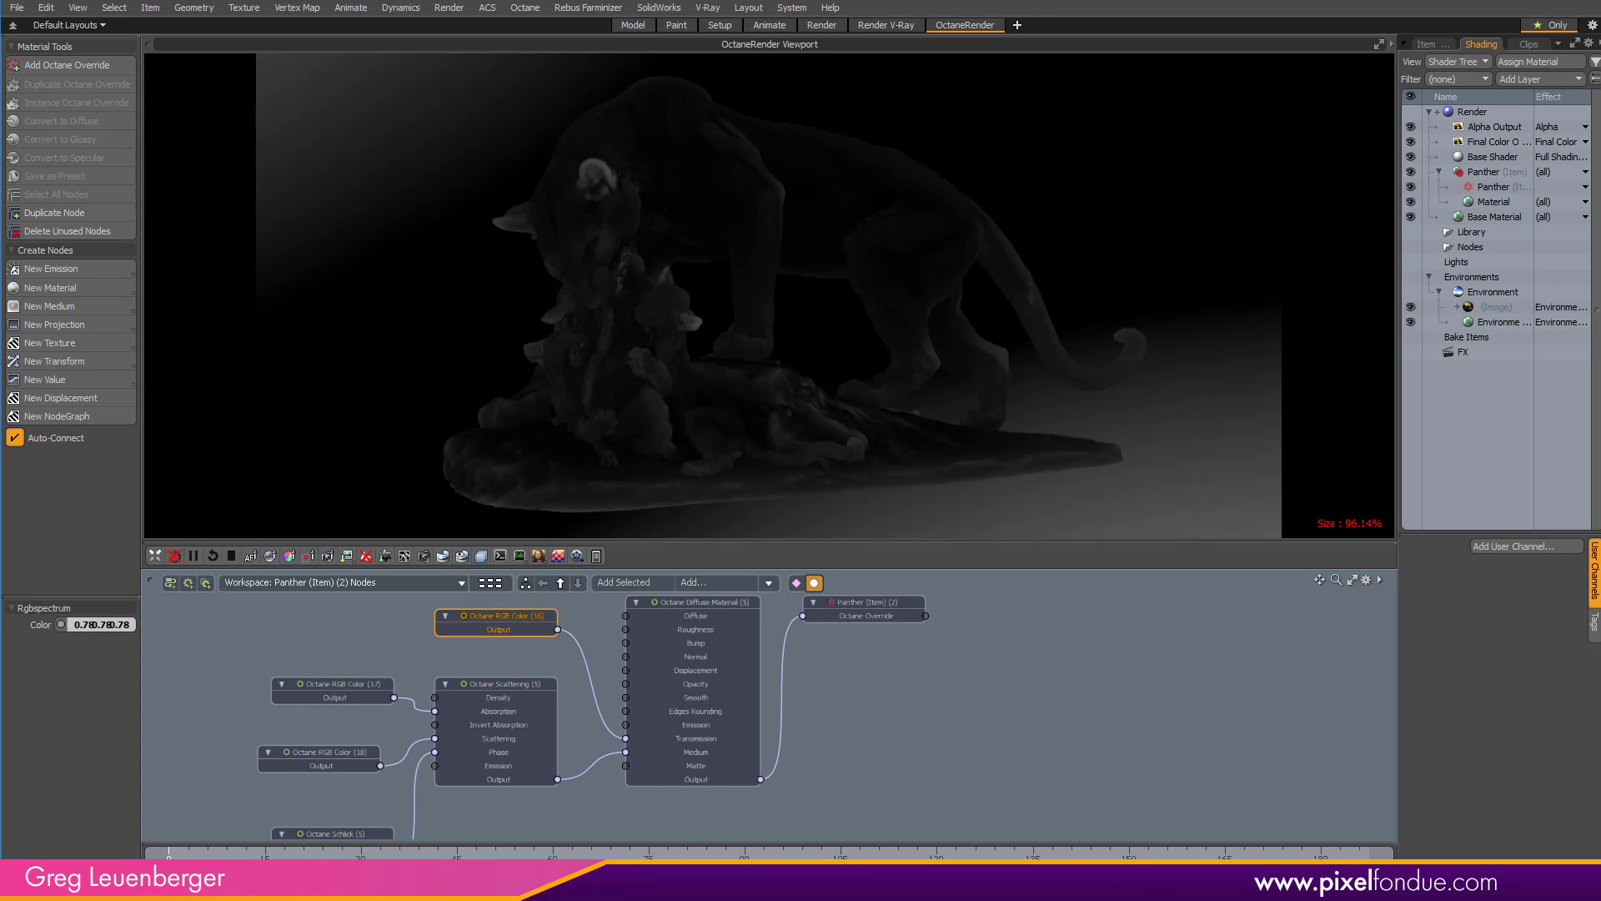
pyautogui.press('Return')
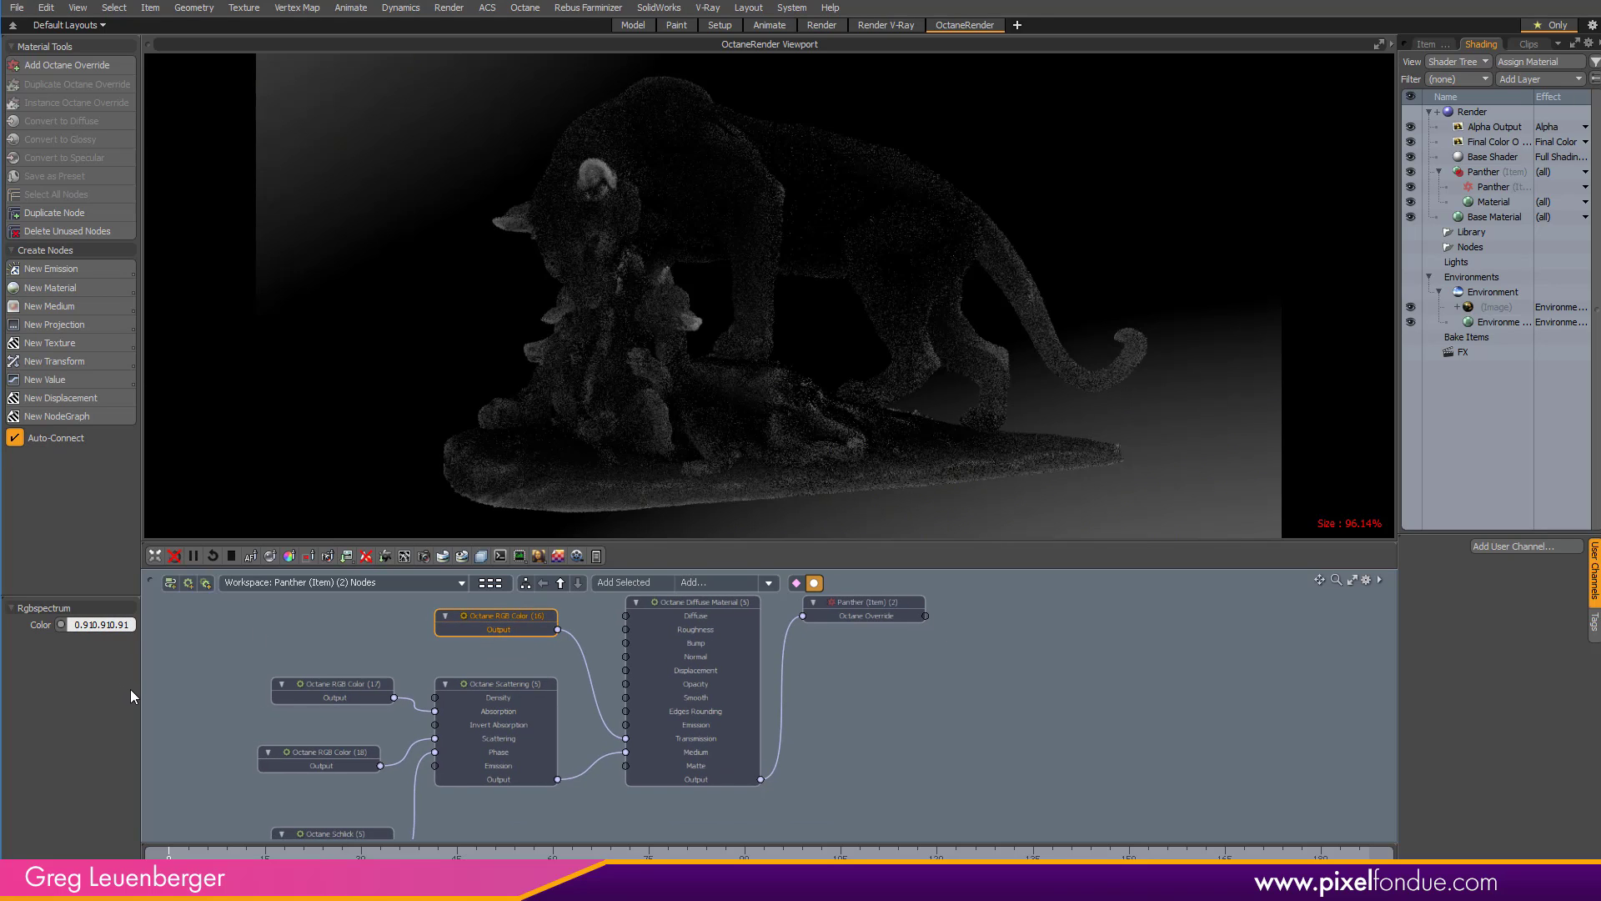
# Widen the properties area and set the RGB Color feeding Absorption to green, 0.39 0.74 0.37
pyautogui.moveTo(500, 689); pyautogui.dragTo(511, 670, button='middle')
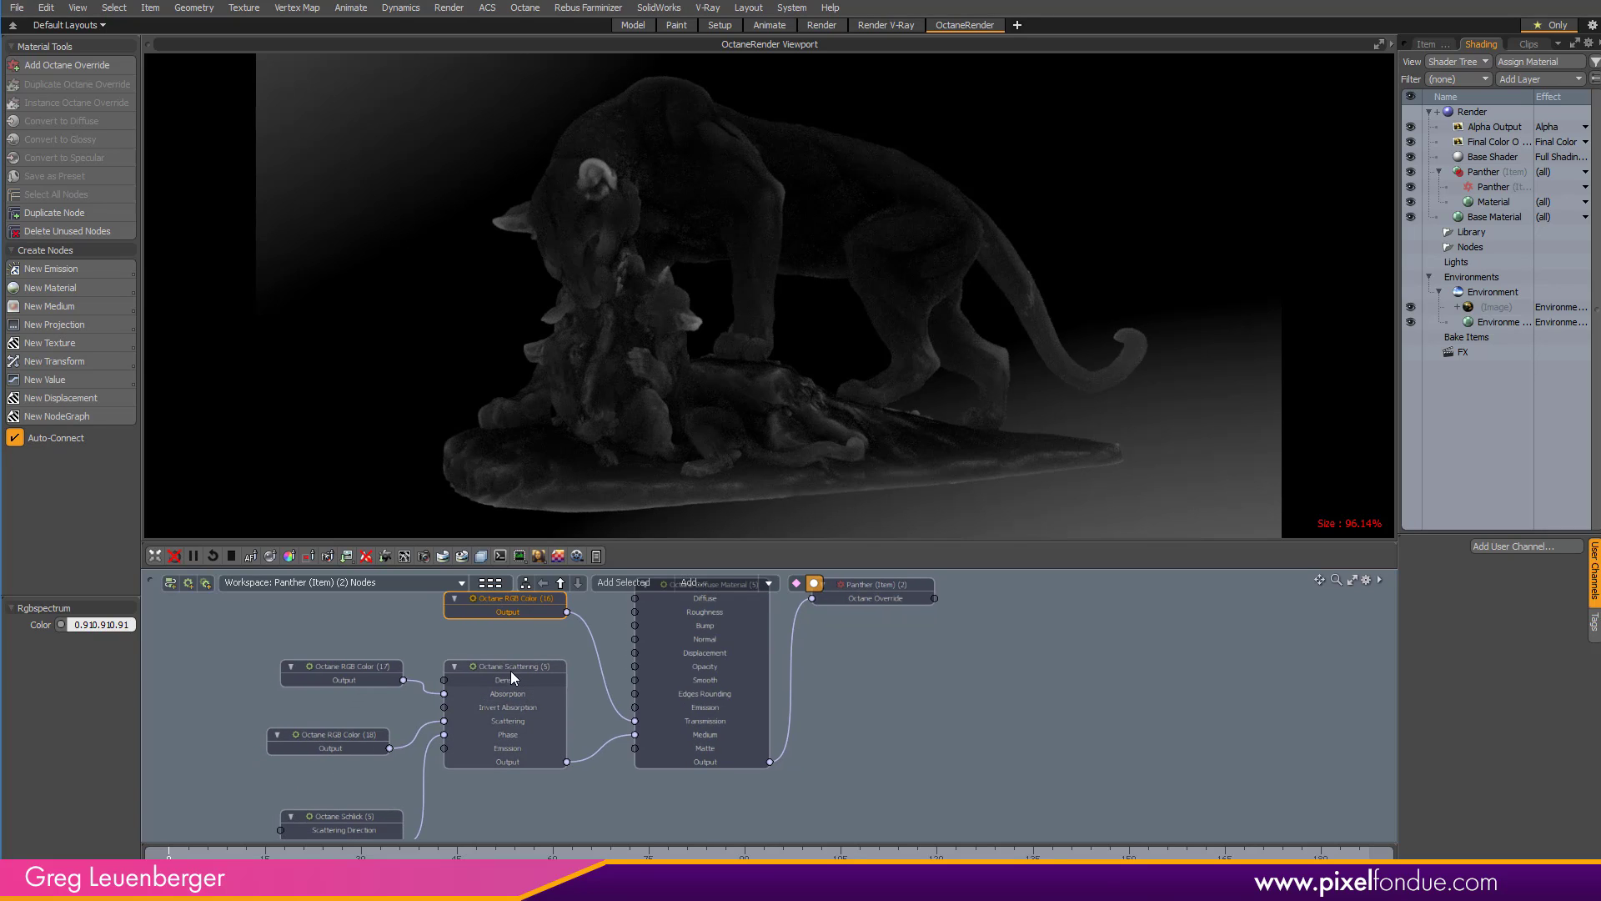
pyautogui.click(509, 665)
pyautogui.click(349, 667)
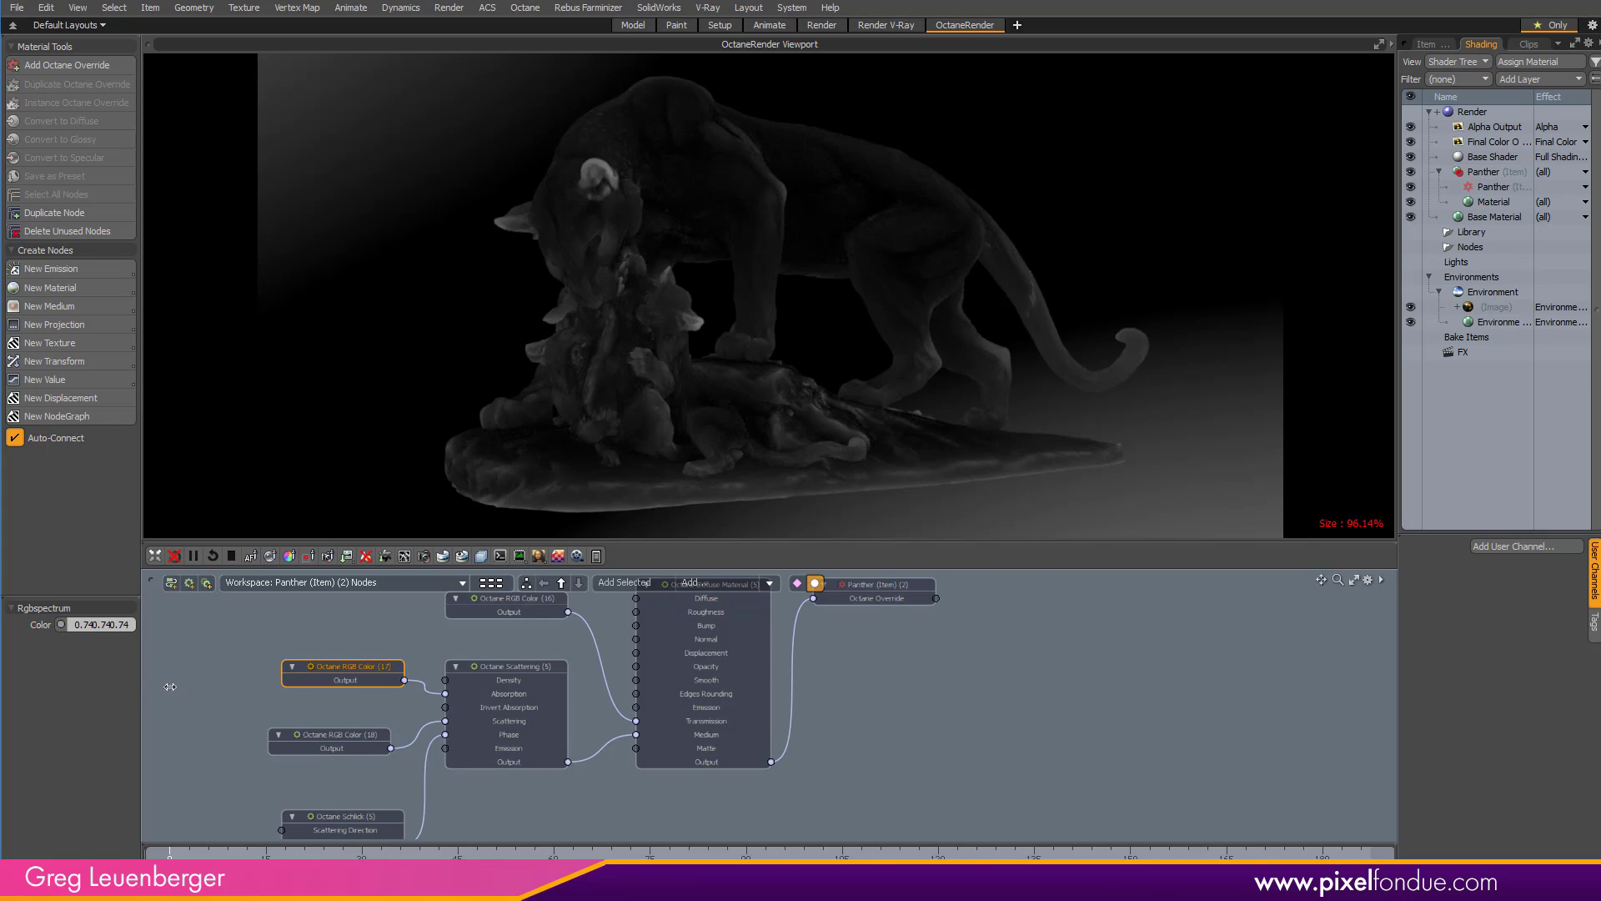
pyautogui.moveTo(143, 684); pyautogui.dragTo(174, 691)
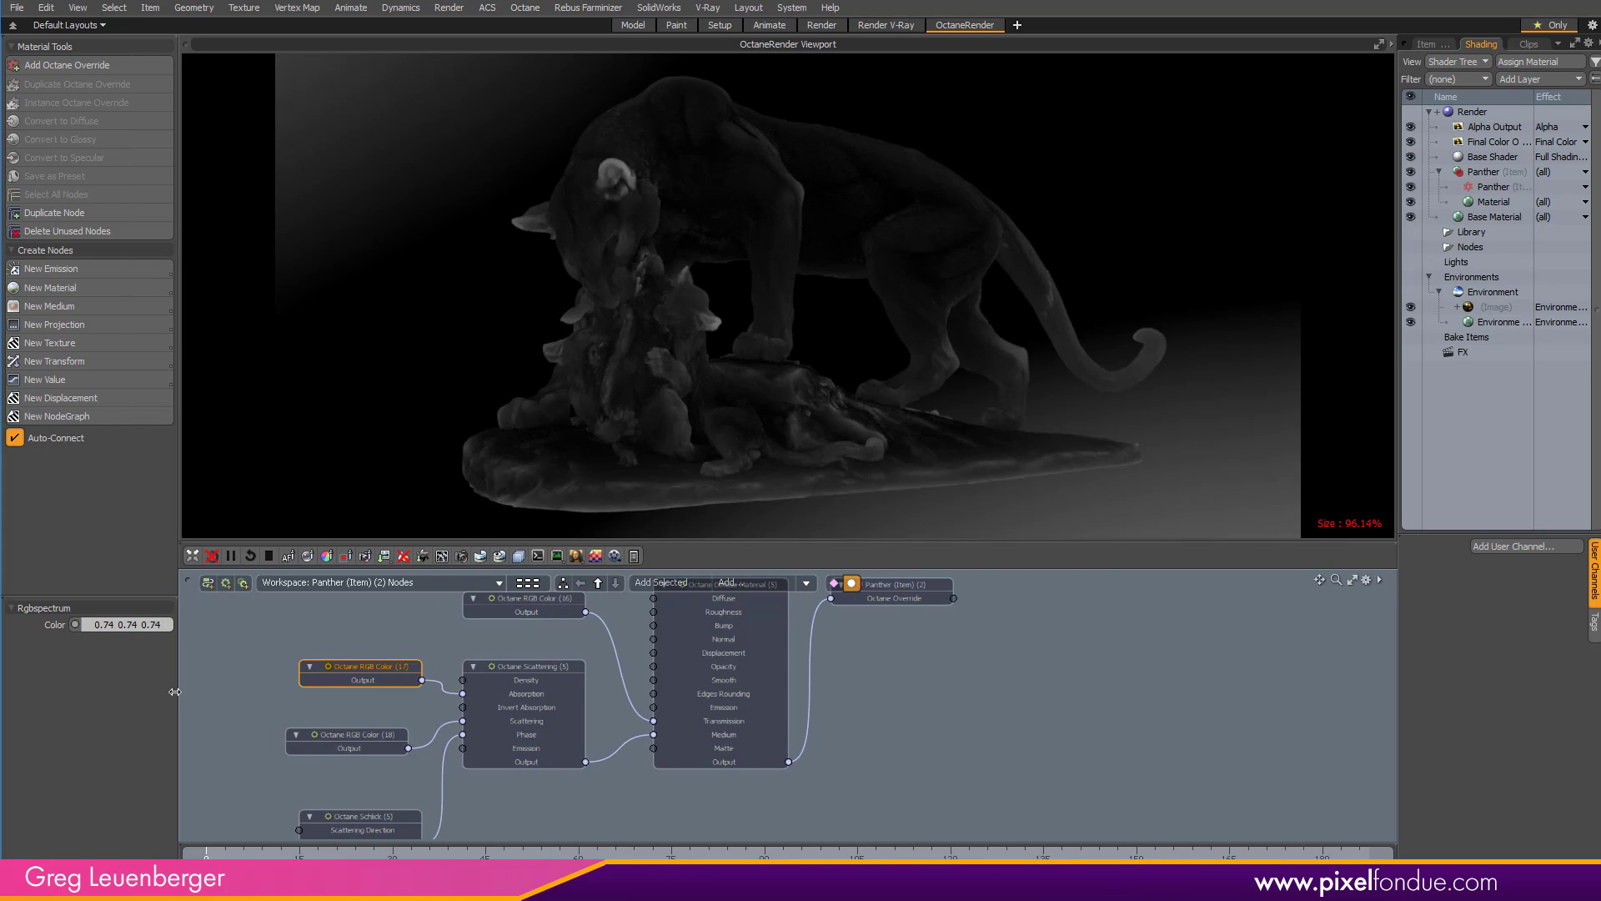
pyautogui.click(167, 626)
pyautogui.moveTo(313, 473)
pyautogui.mouseDown()
pyautogui.moveTo(300, 448)
pyautogui.moveTo(378, 587)
pyautogui.moveTo(297, 447)
pyautogui.mouseUp()
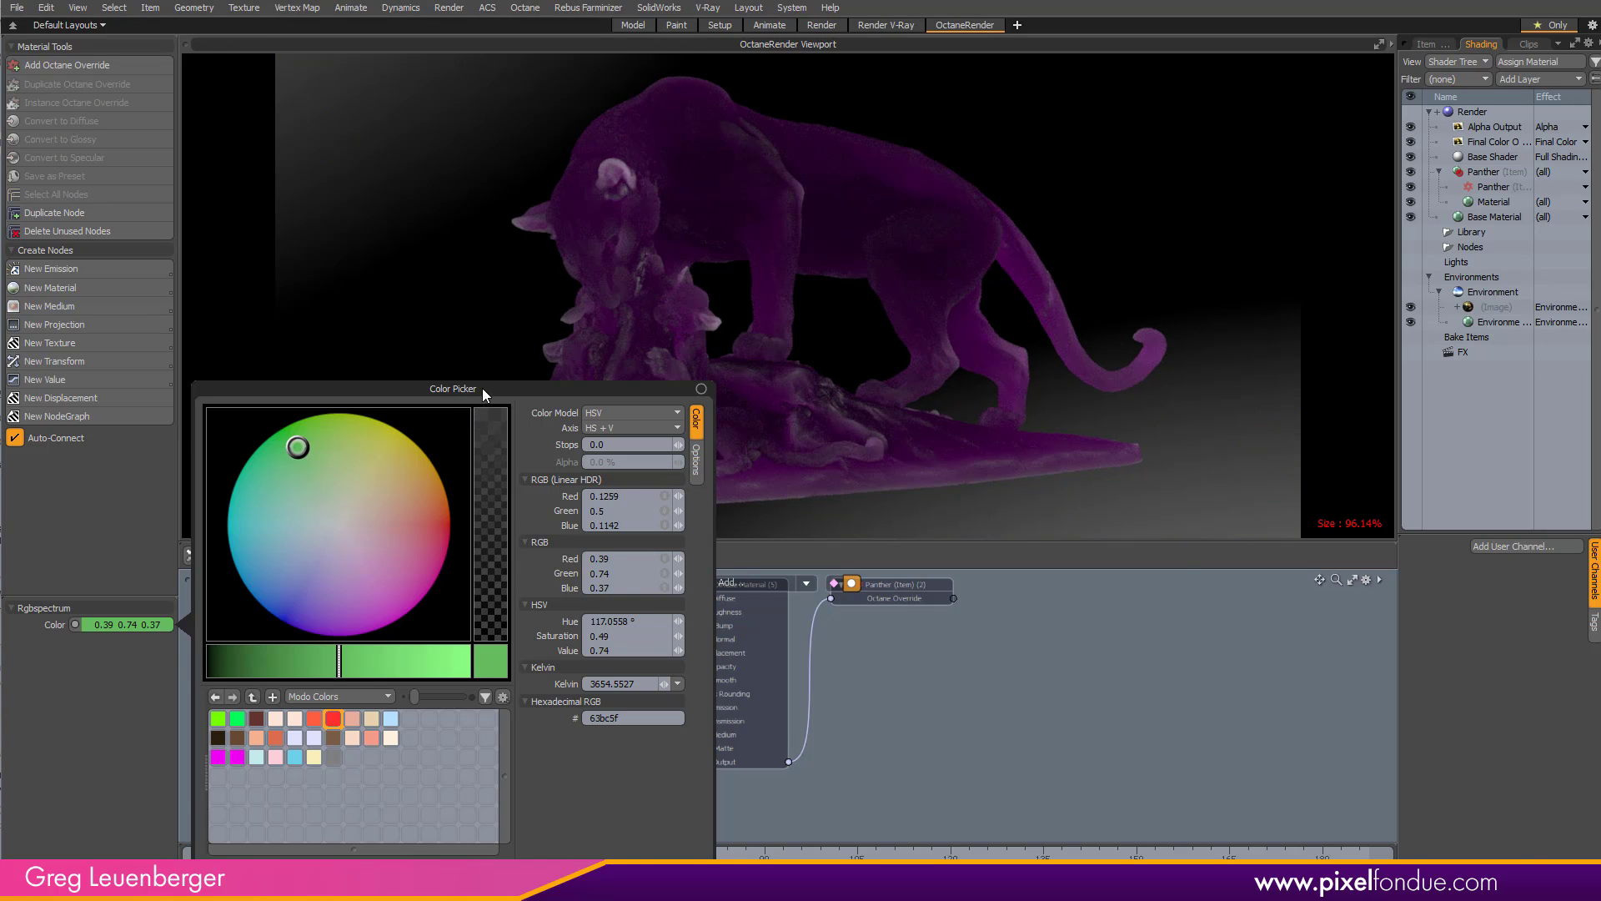
# Move the color picker off the node graph and enable Invert Absorption on the Scattering node
pyautogui.moveTo(482, 387); pyautogui.dragTo(1120, 271)
pyautogui.click(539, 666)
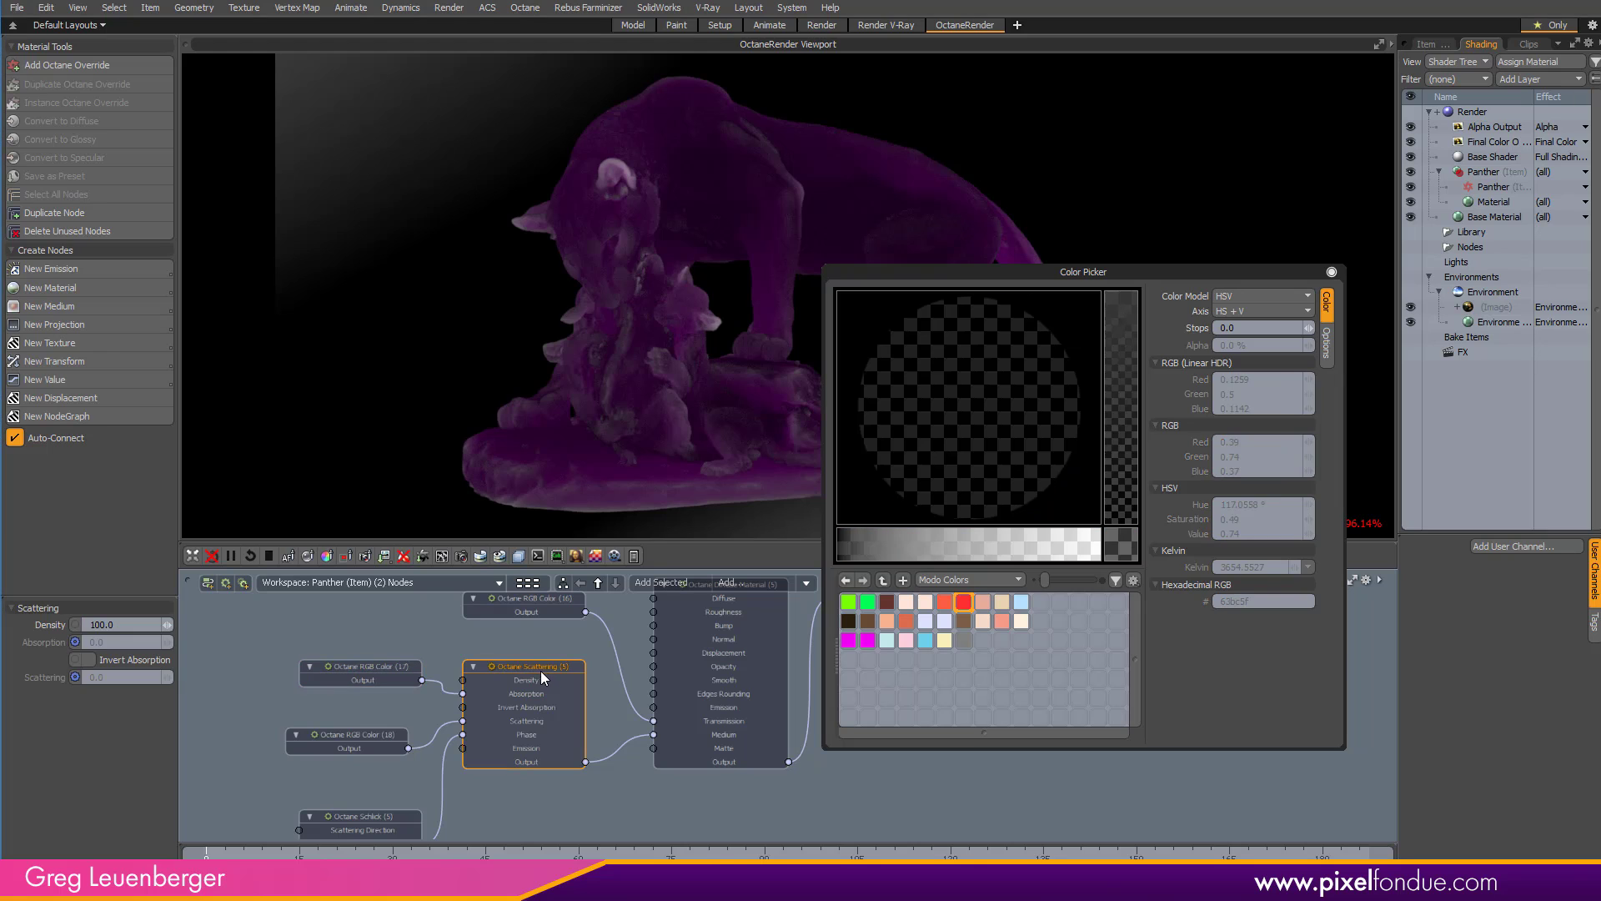
pyautogui.click(152, 661)
# Try a blue on the RGB Color feeding Absorption, settle on red 0.88 0.39 0.34 and close the color picker
pyautogui.click(392, 665)
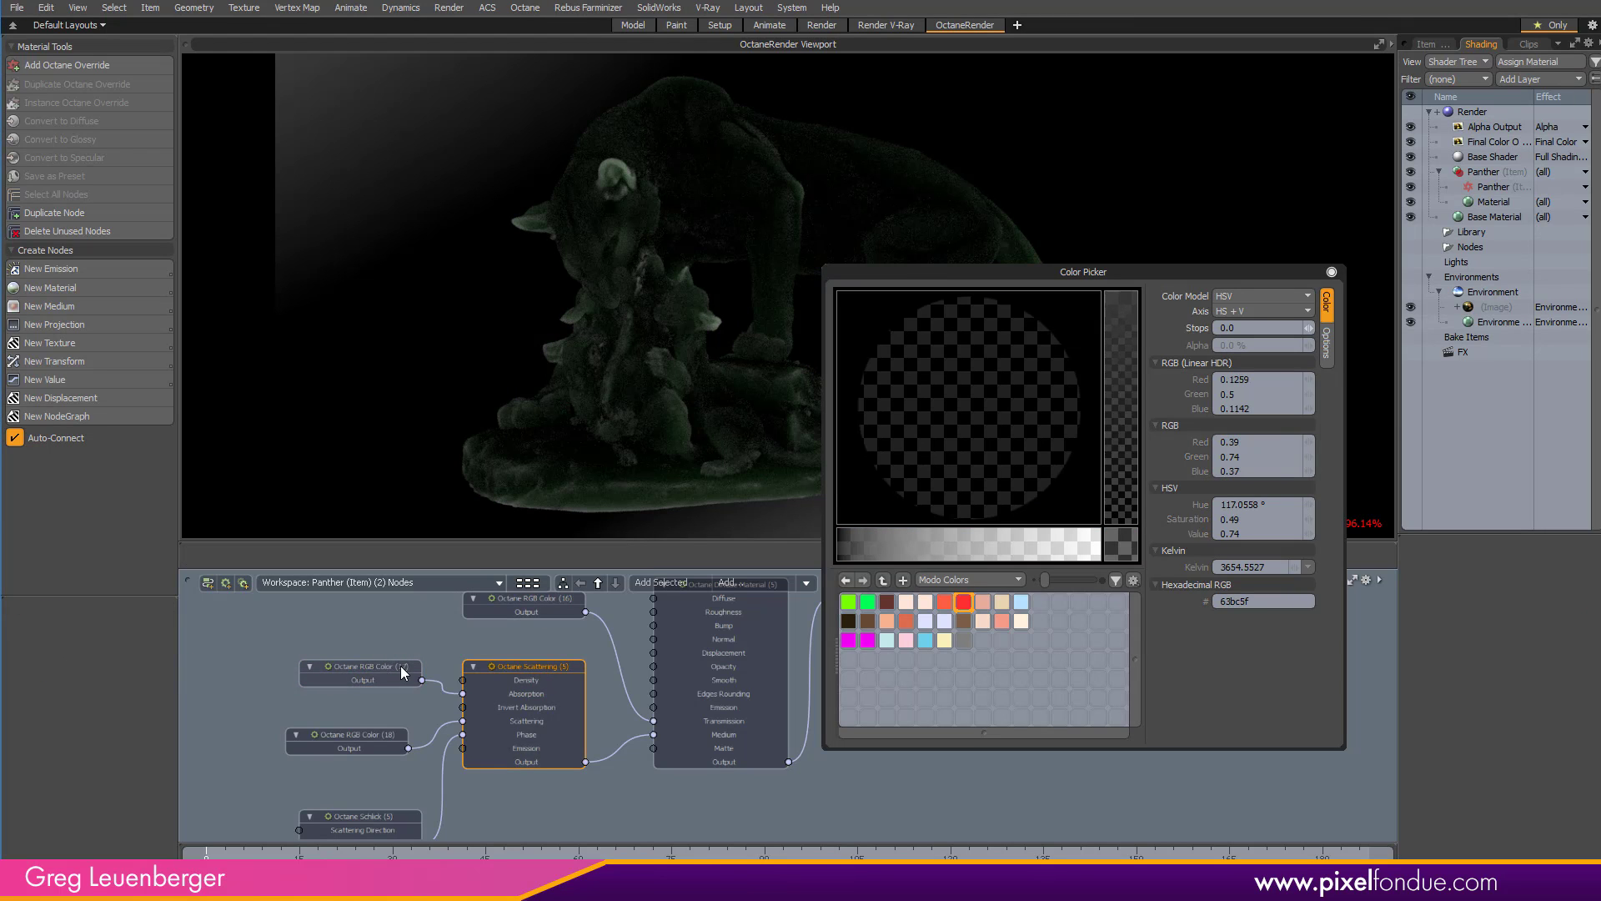
pyautogui.moveTo(1084, 279); pyautogui.dragTo(1252, 320)
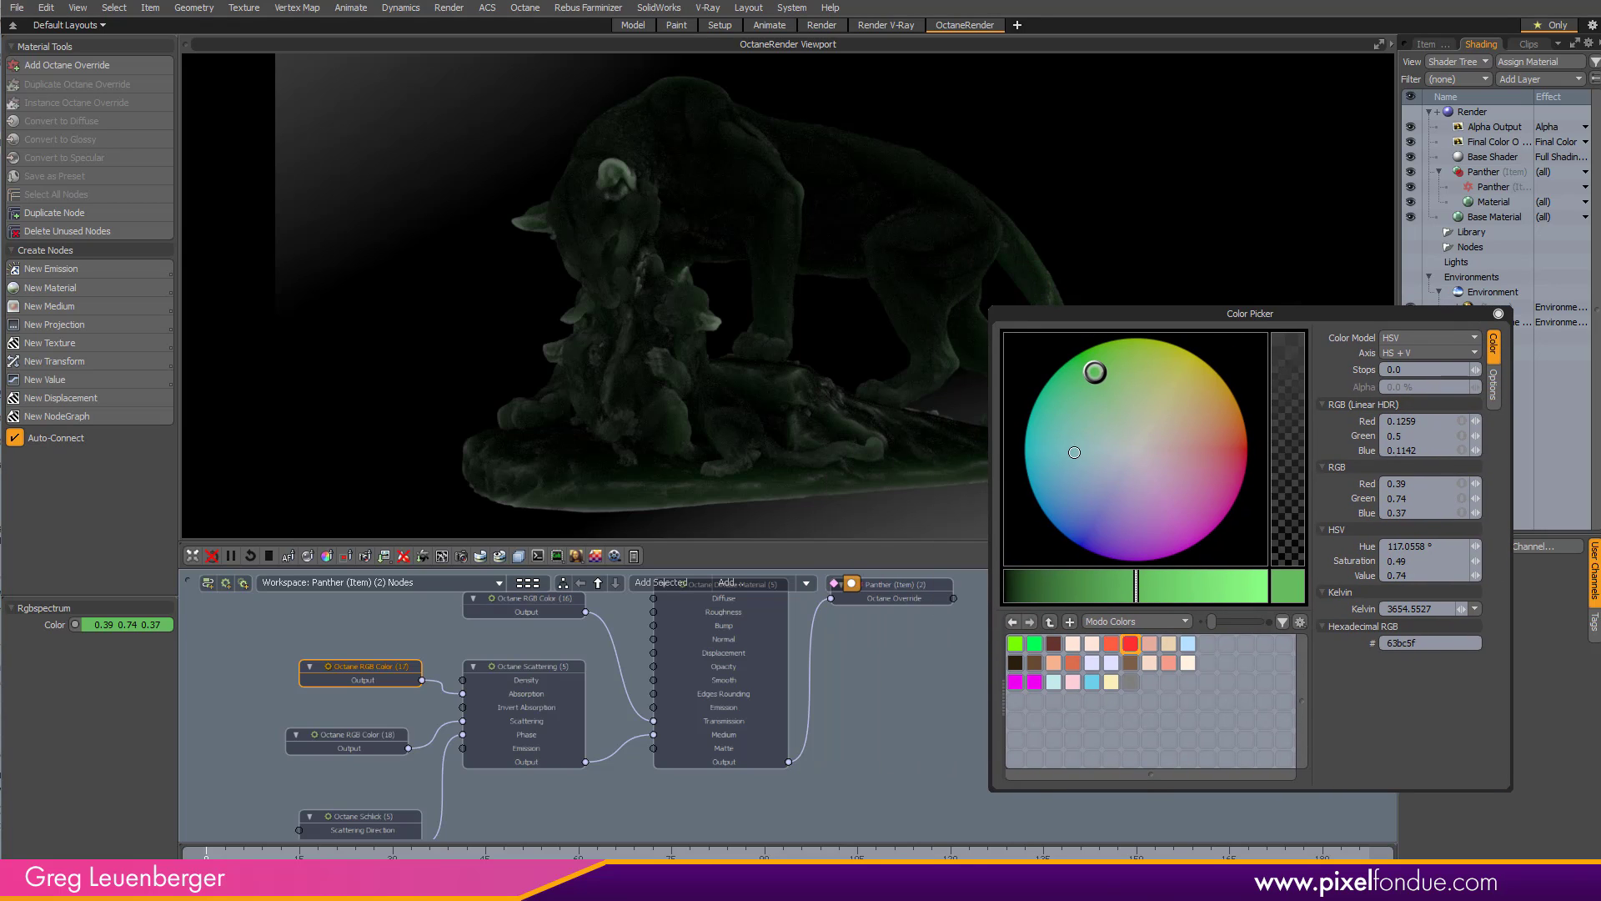
pyautogui.click(1069, 490)
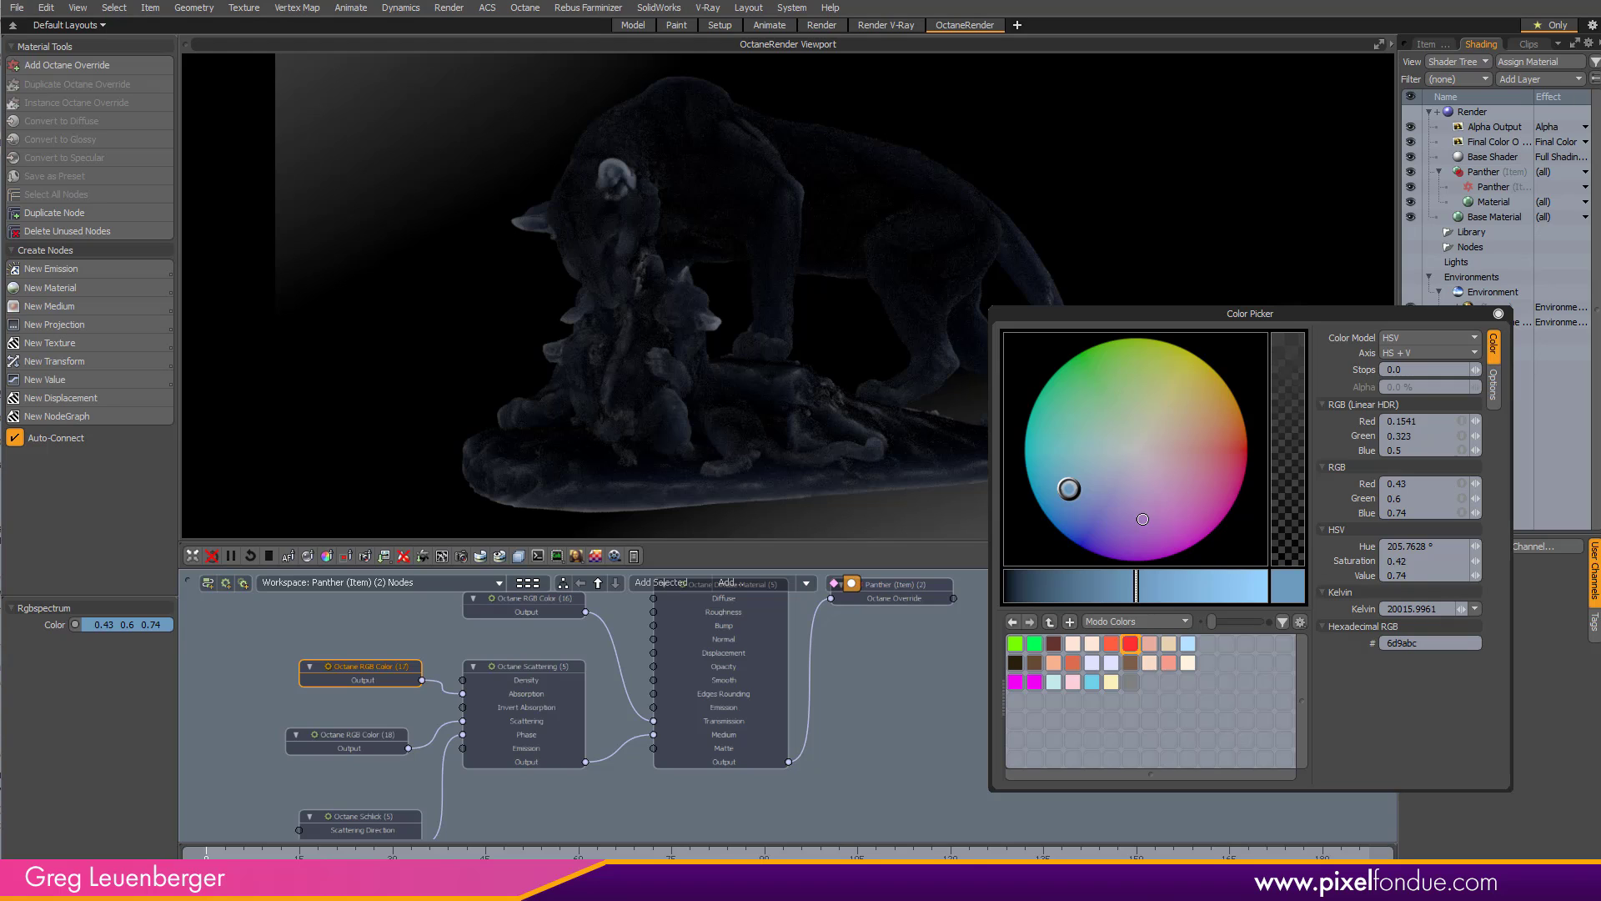
pyautogui.click(1134, 482)
pyautogui.click(1226, 450)
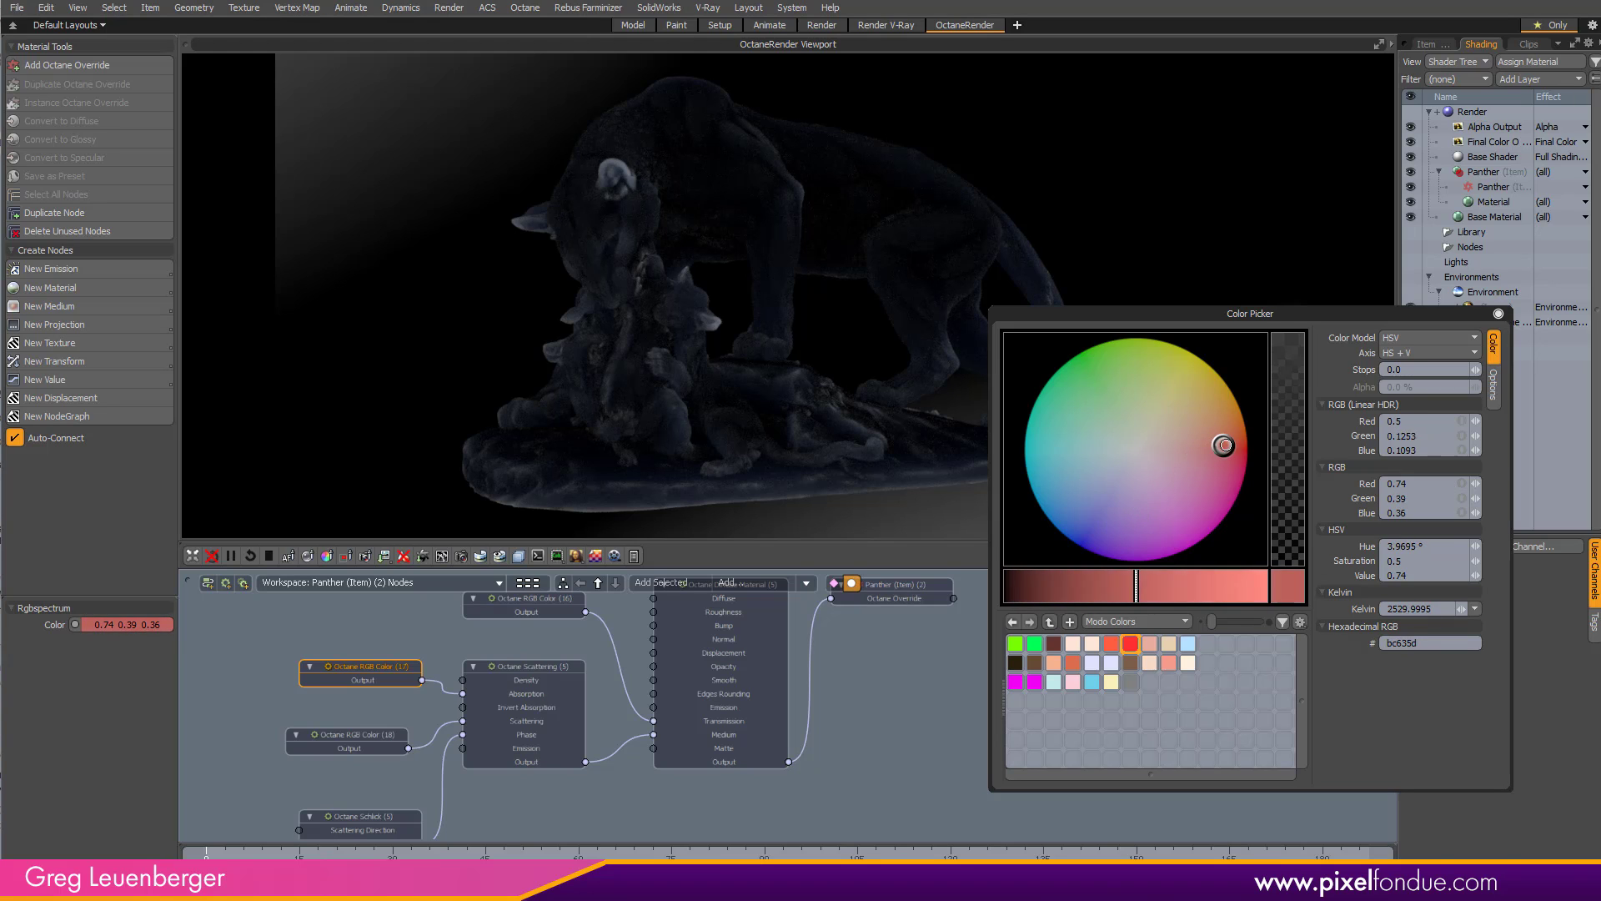
pyautogui.moveTo(1206, 457); pyautogui.dragTo(1234, 444)
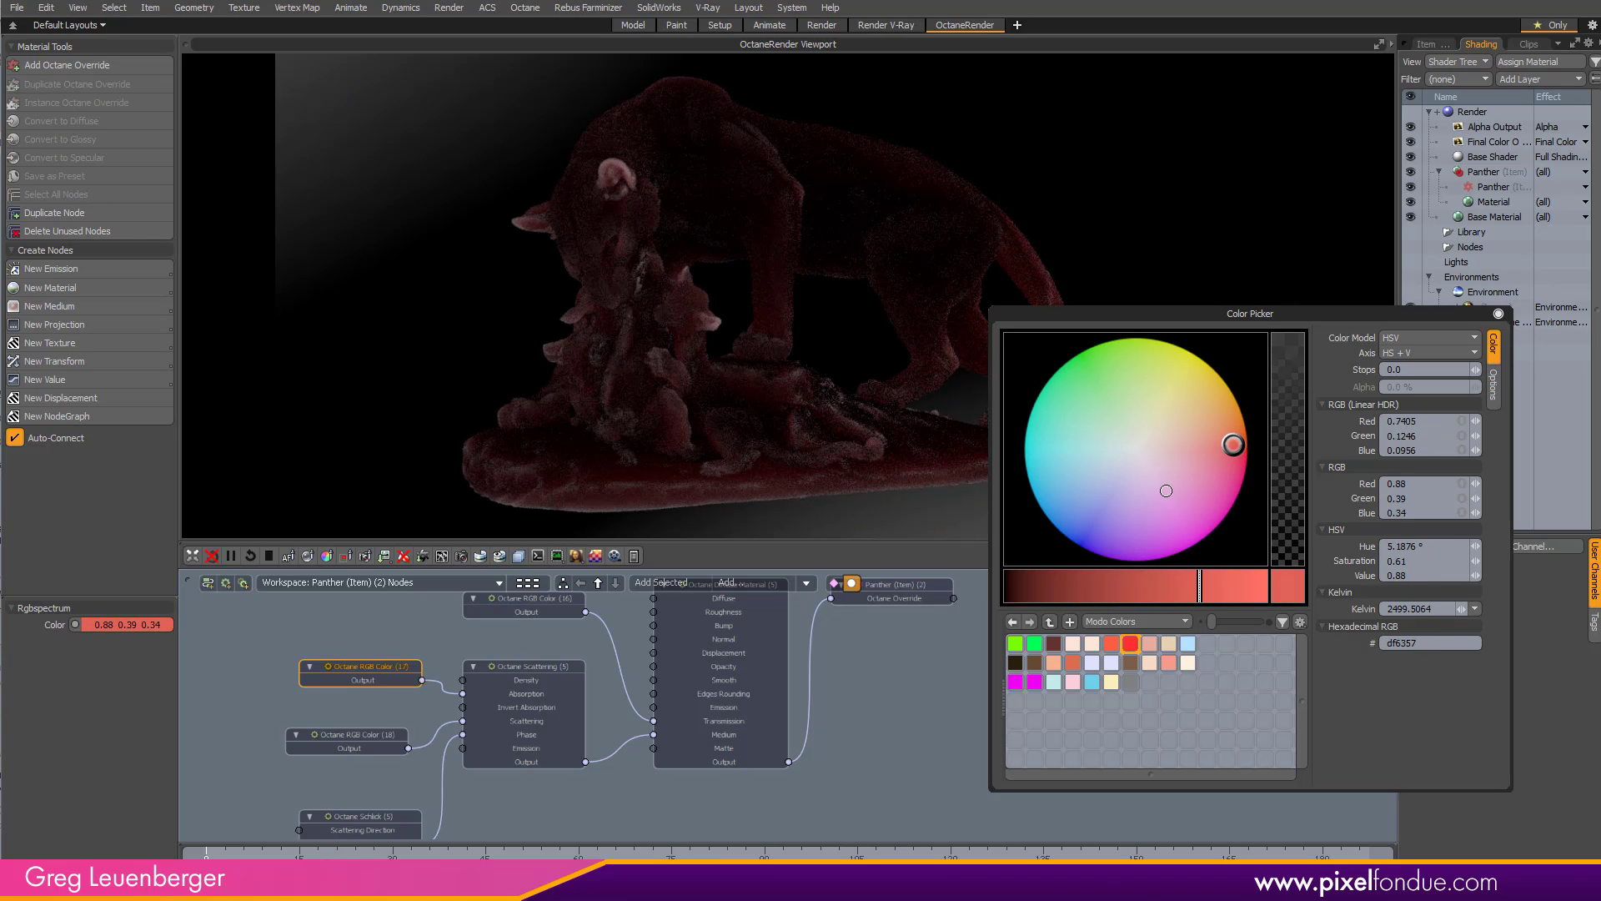
pyautogui.click(1498, 313)
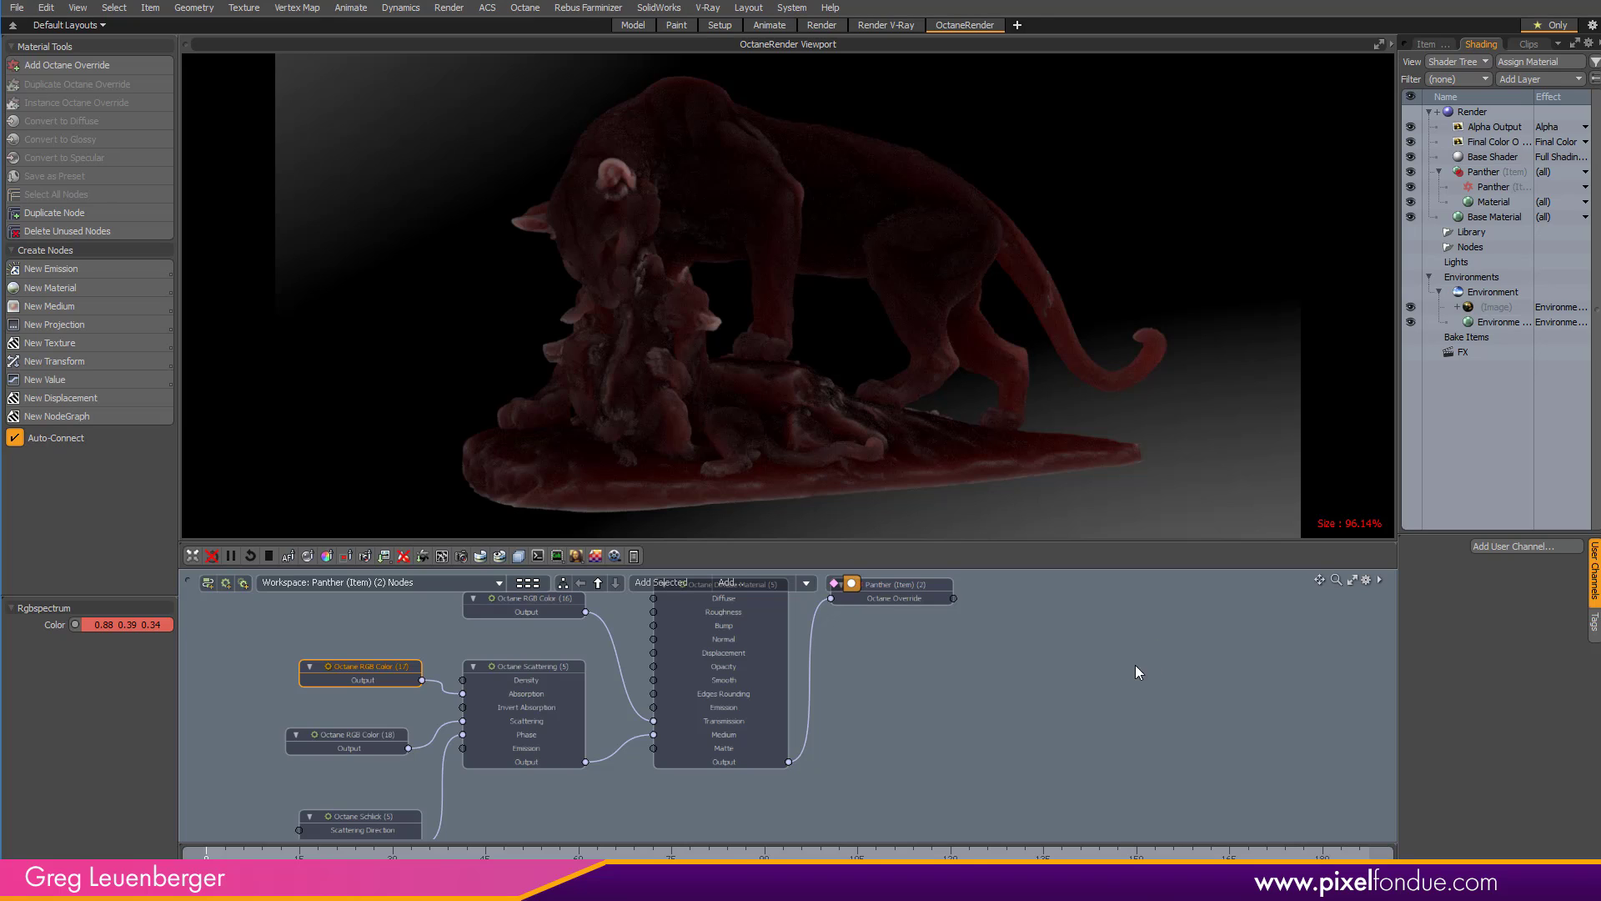
# Try greys 0.67, 0.23 and 0.63 on the RGB Color feeding Scattering and settle on 0.5 0.5 0.5
pyautogui.click(372, 748)
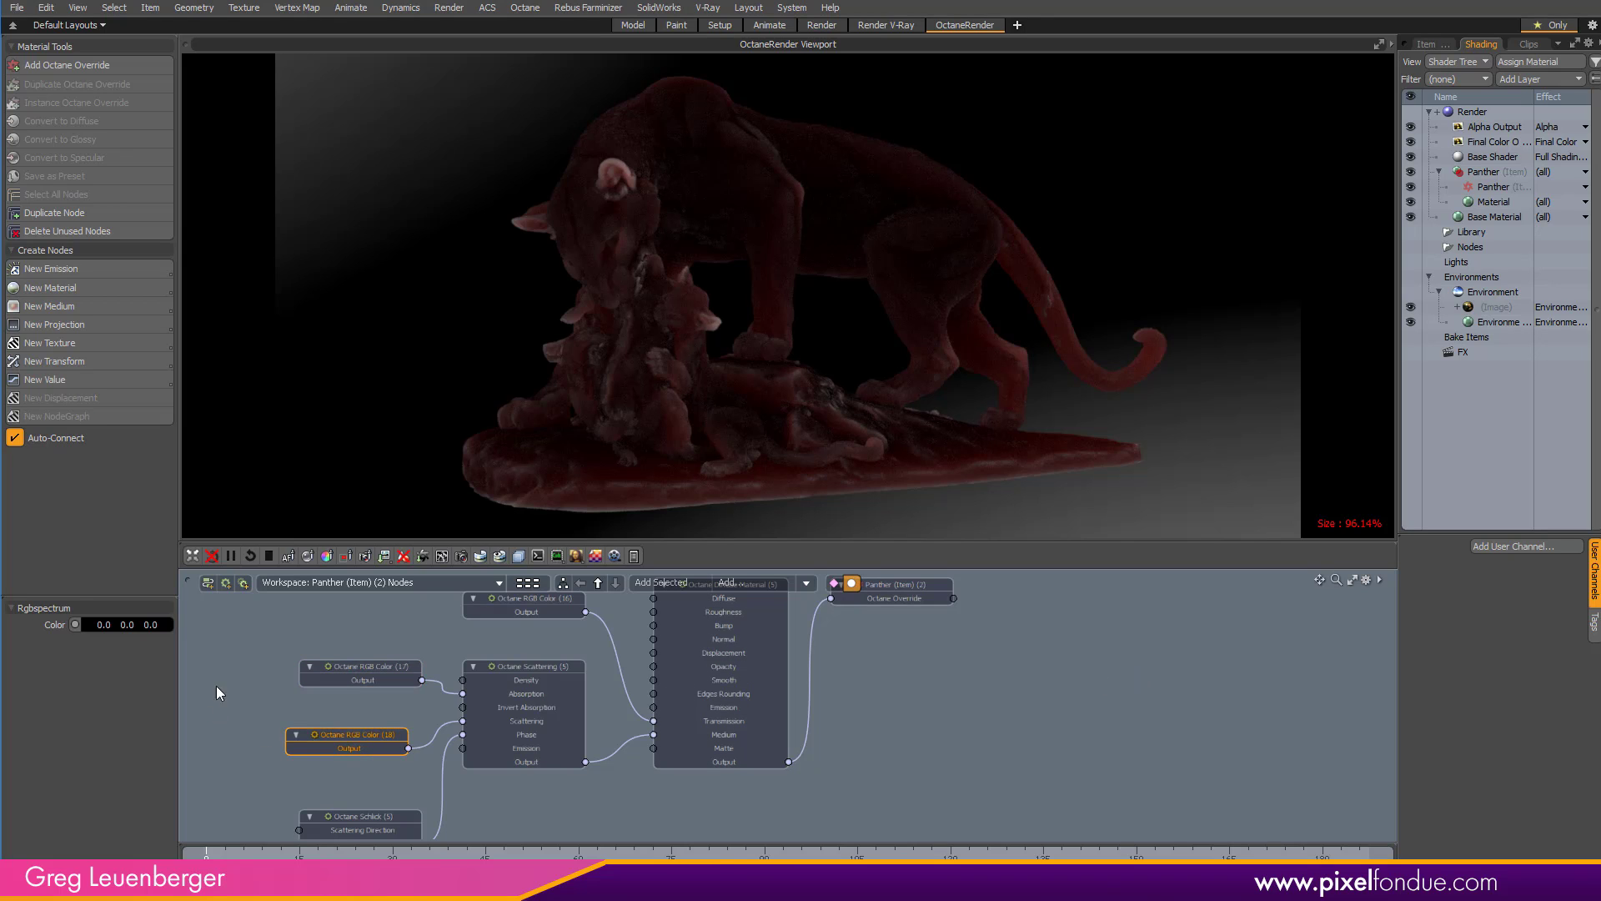
pyautogui.scroll(3, 521, 722)
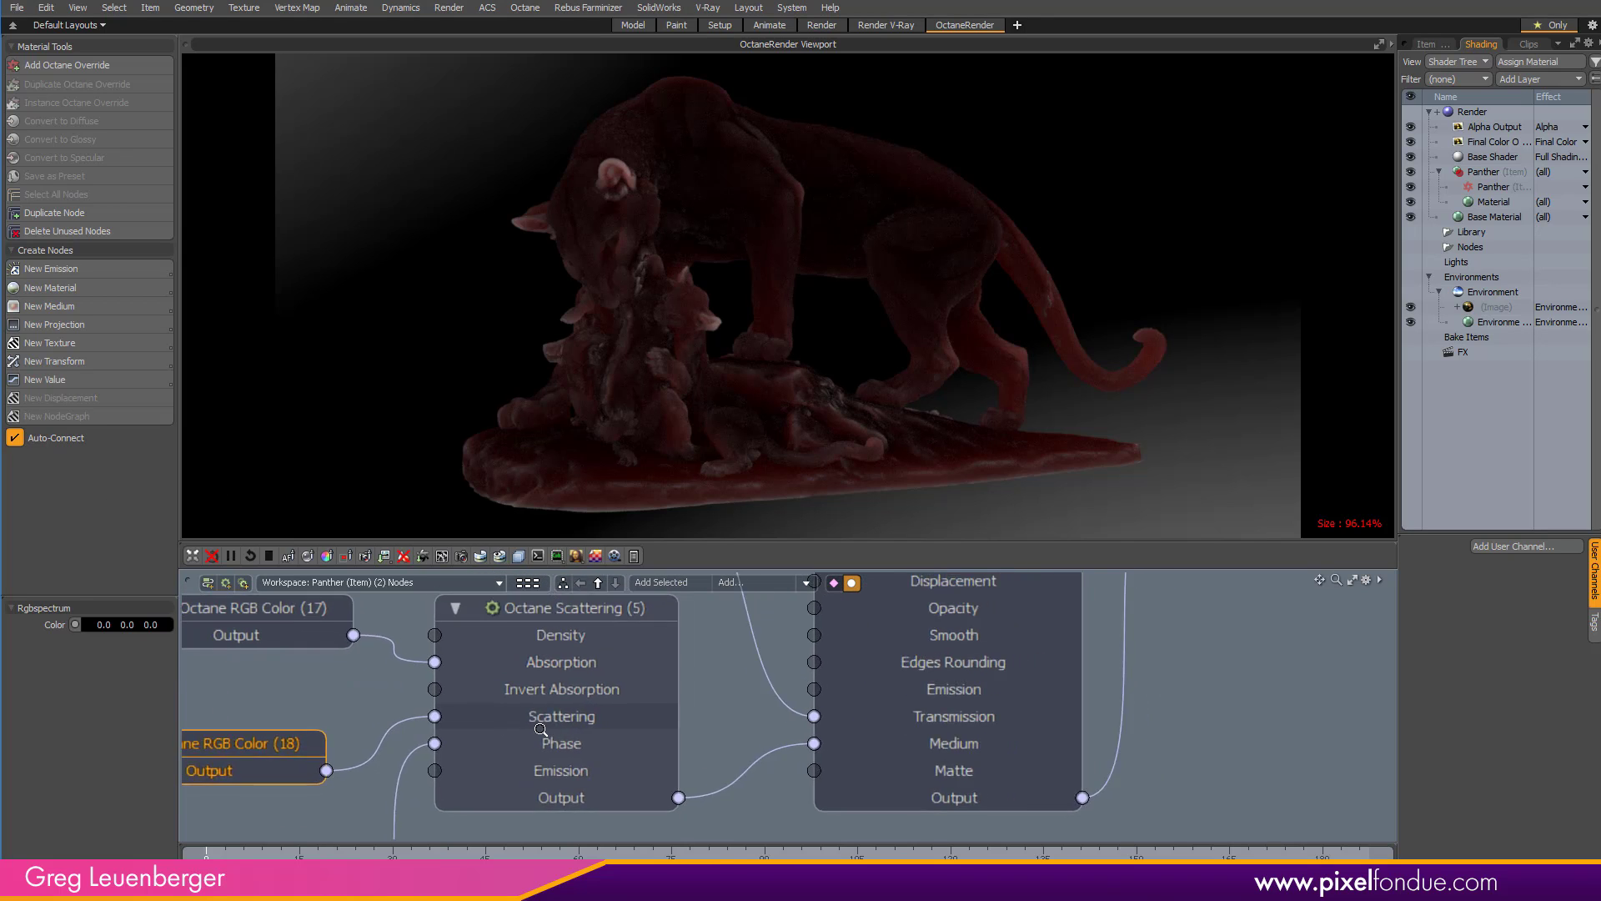
pyautogui.scroll(-1, 520, 723)
pyautogui.write('0.44')
pyautogui.press('Return')
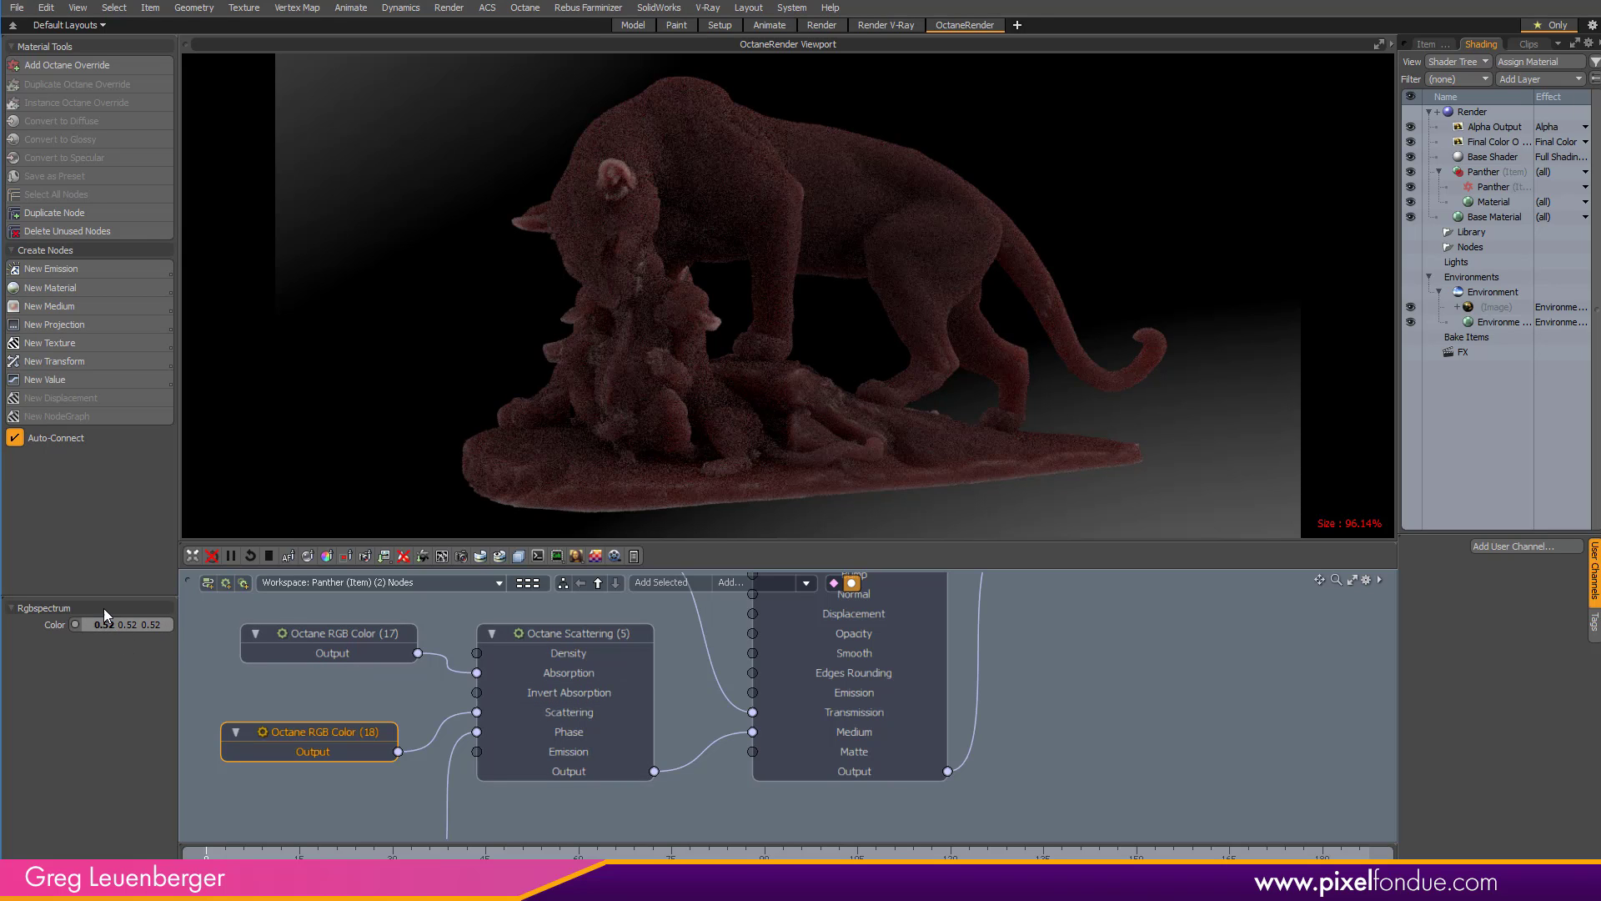
pyautogui.moveTo(108, 624); pyautogui.dragTo(179, 634)
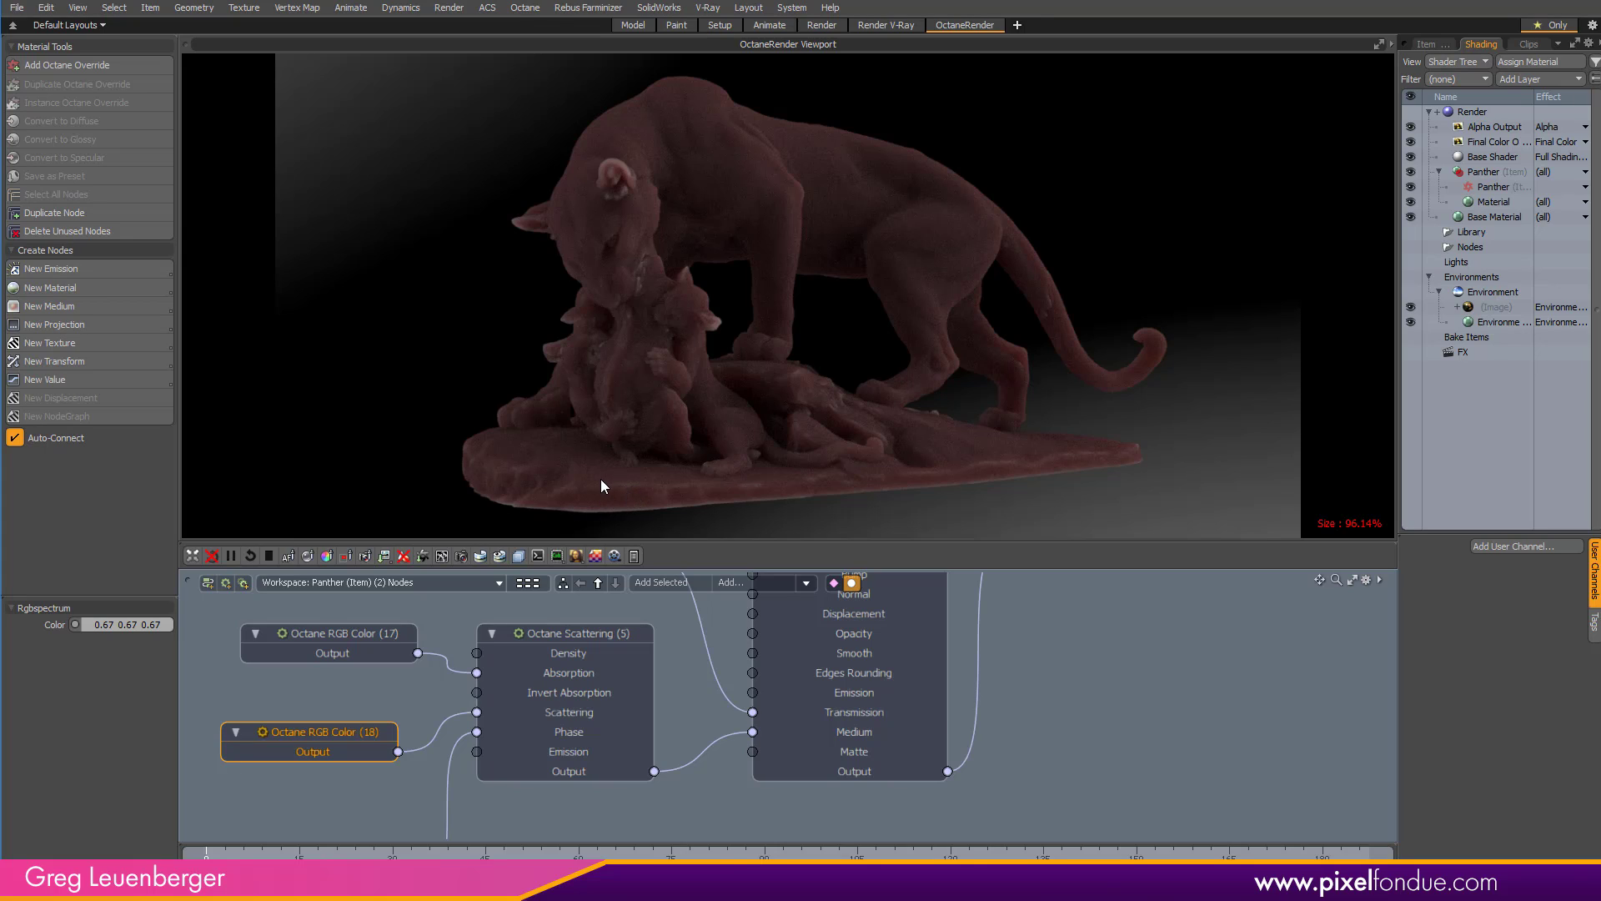
pyautogui.click(163, 623)
pyautogui.write('0.23')
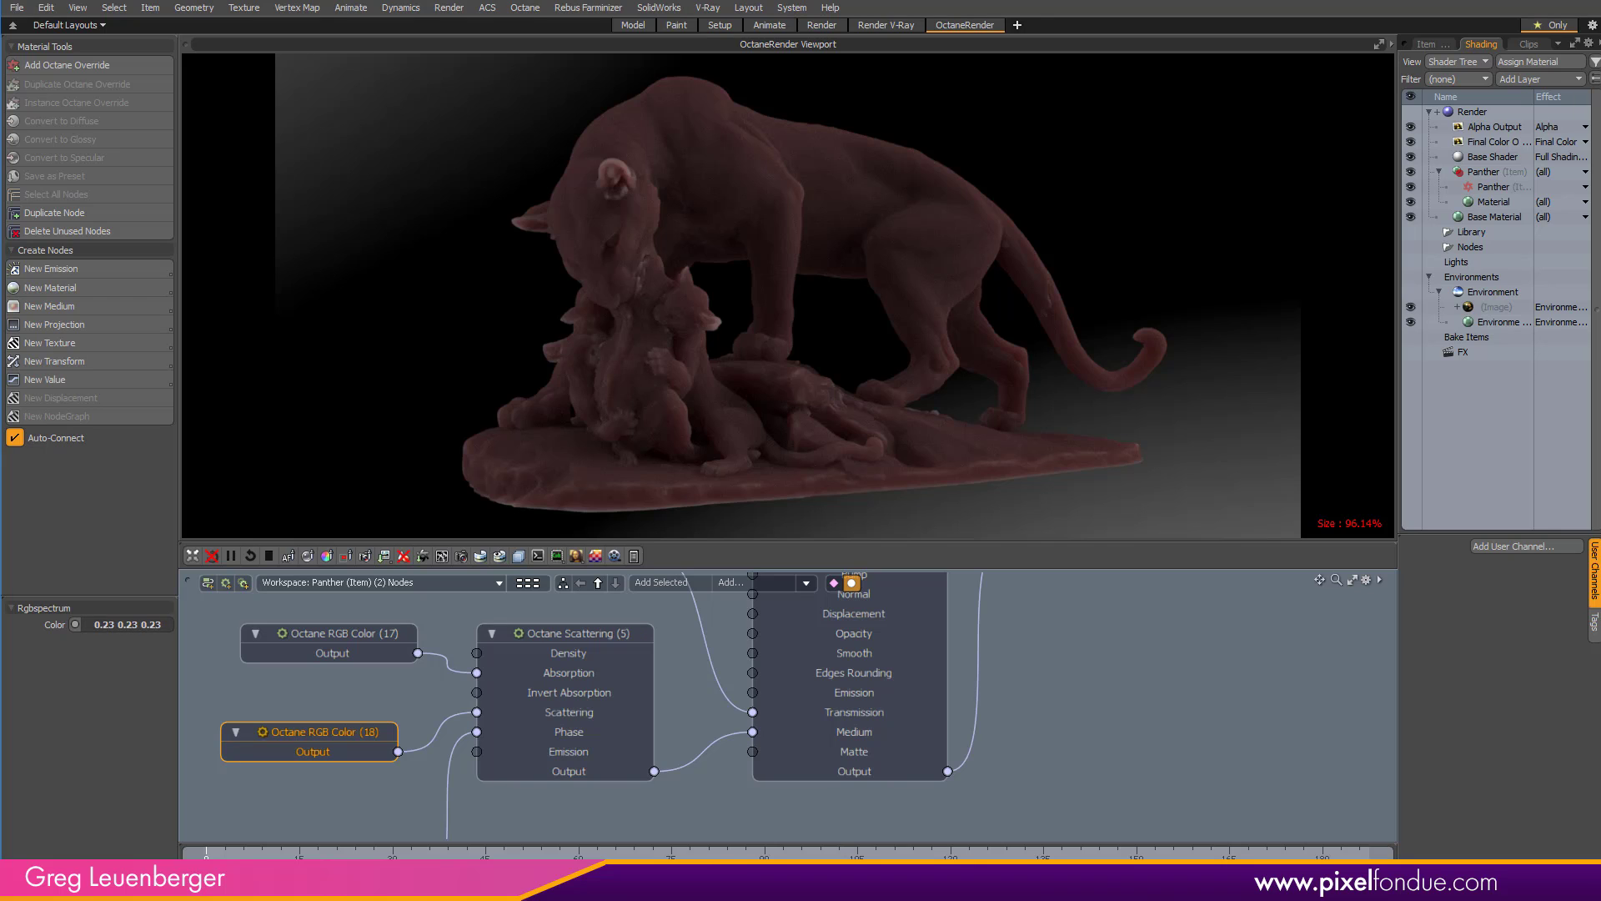
pyautogui.press('Return')
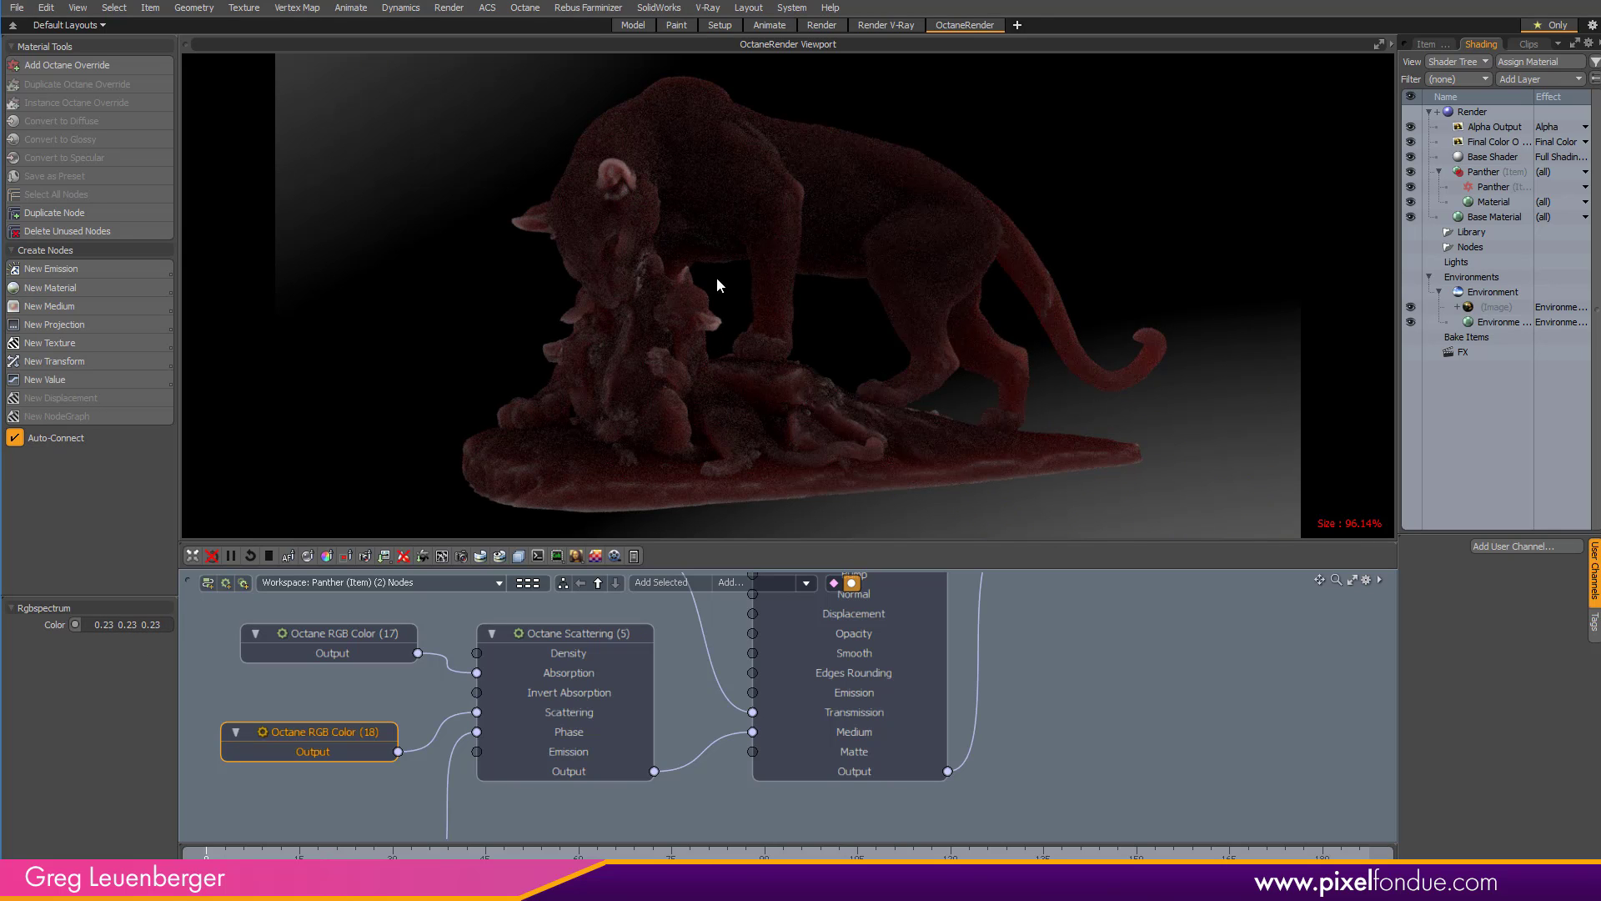
pyautogui.click(107, 624)
pyautogui.write('0.63')
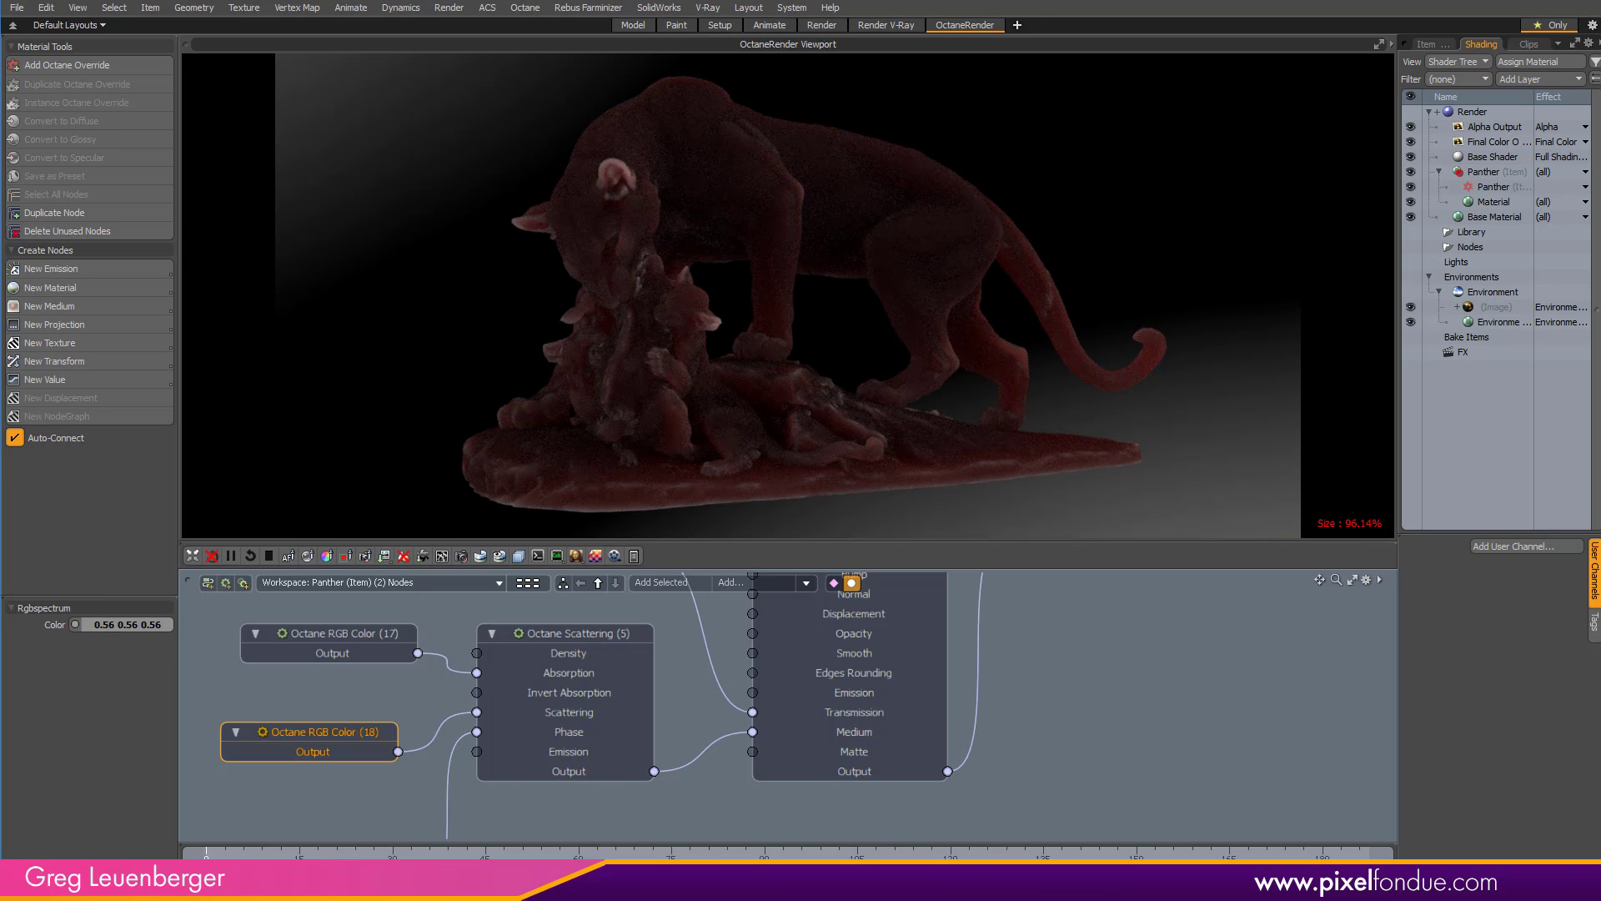
pyautogui.press('Return')
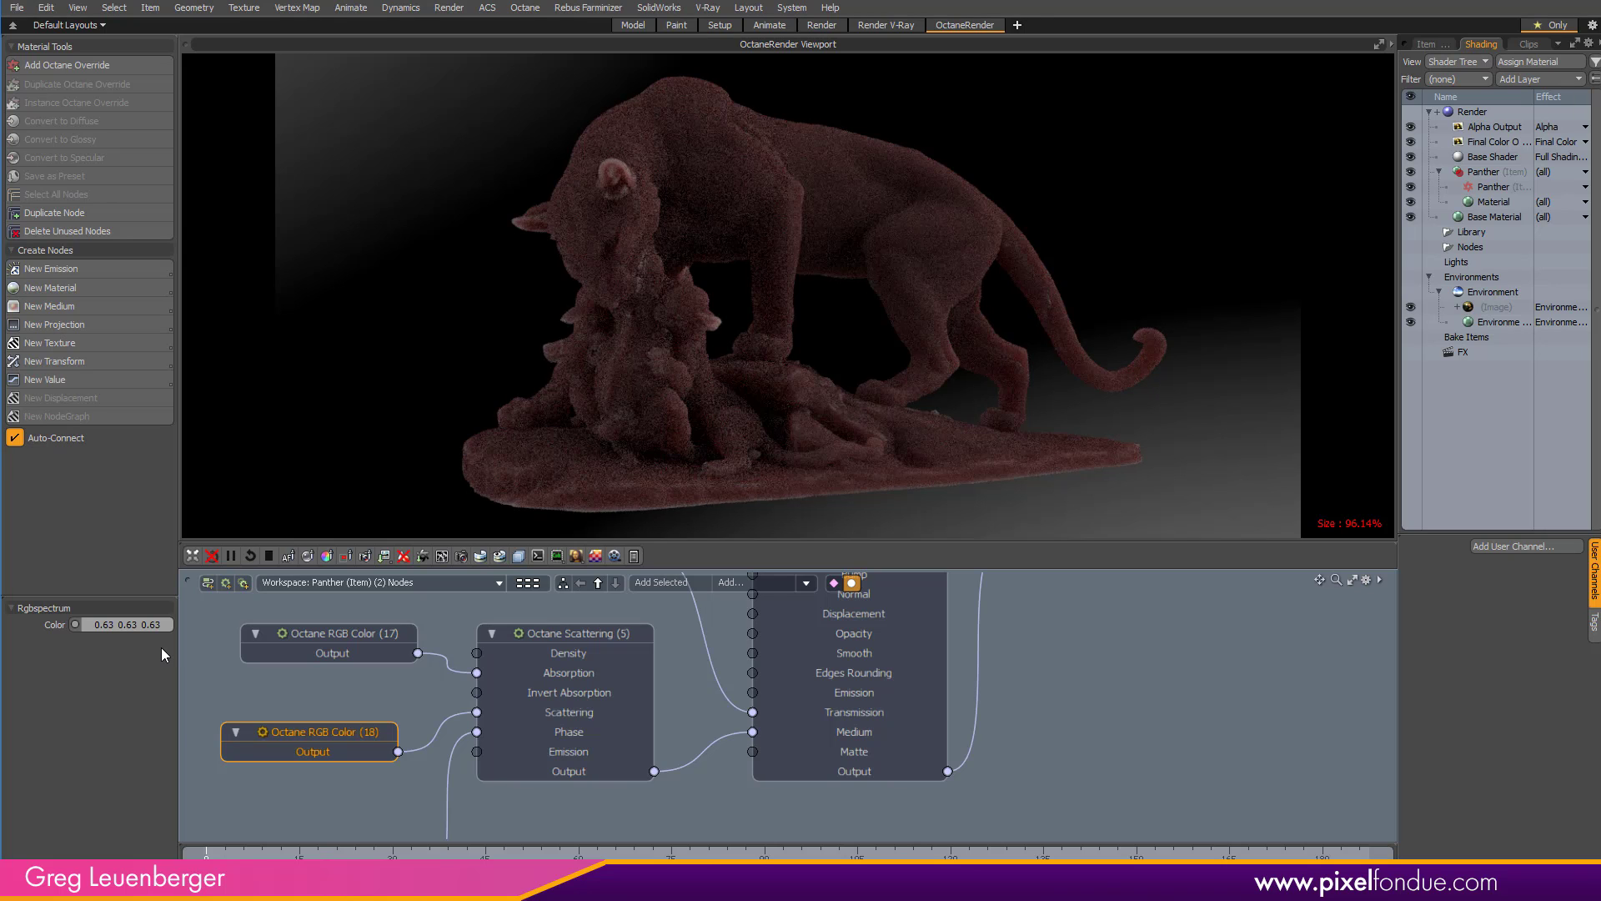
pyautogui.moveTo(125, 624); pyautogui.dragTo(152, 633)
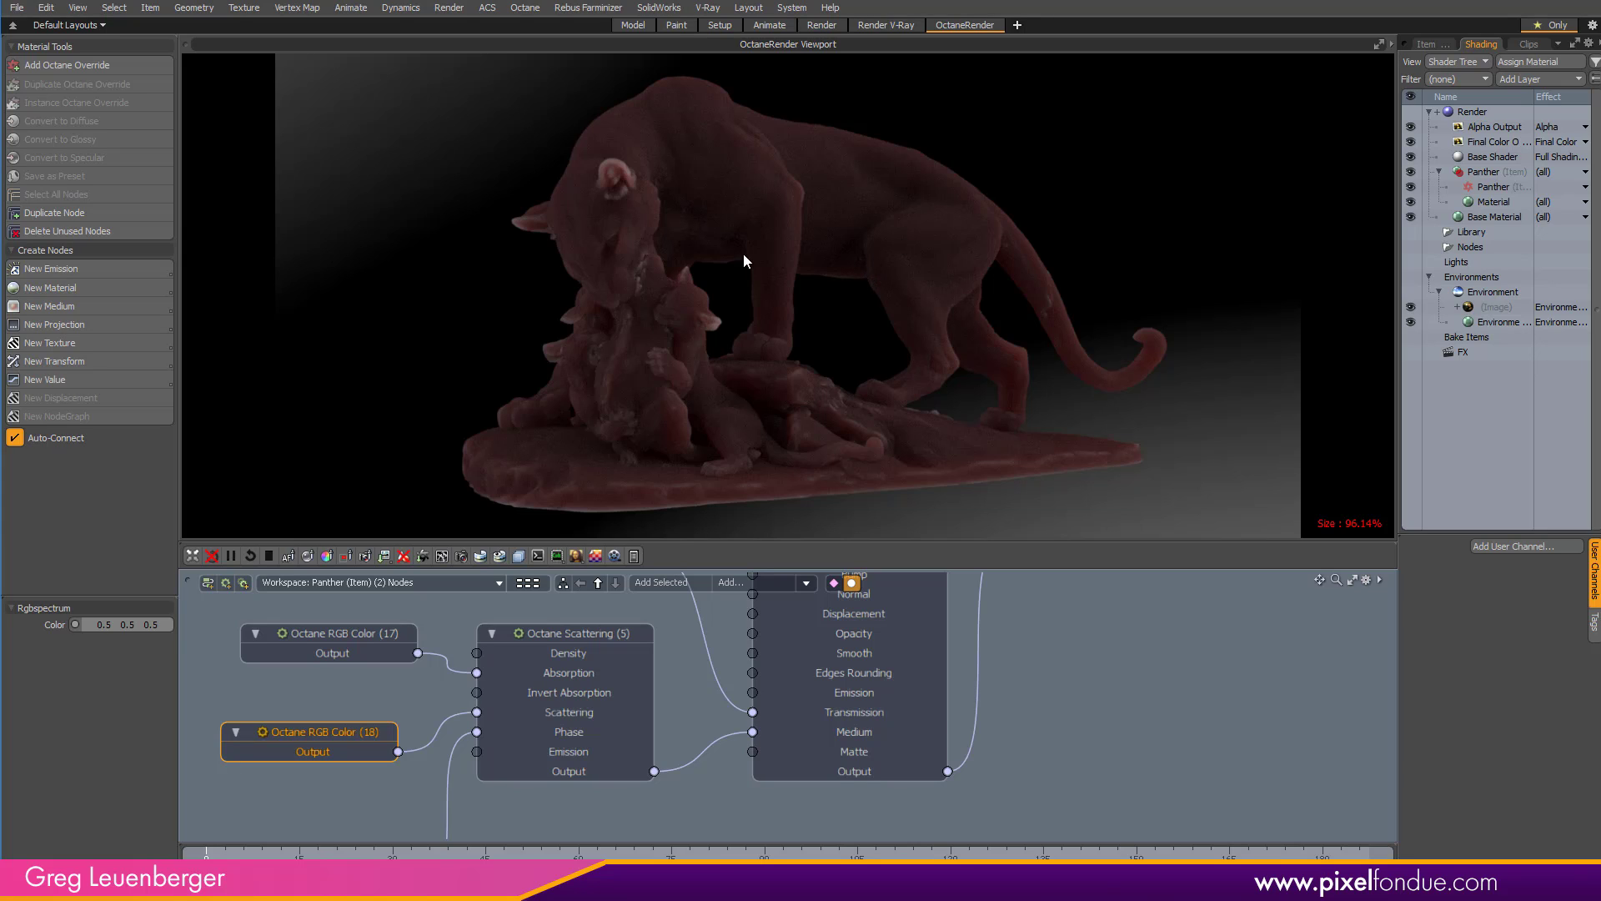
# Try a darker grey, 0.37, on the RGB Color feeding Transmission and settle on 0.95 0.95 0.95
pyautogui.moveTo(678, 657); pyautogui.dragTo(669, 766, button='middle')
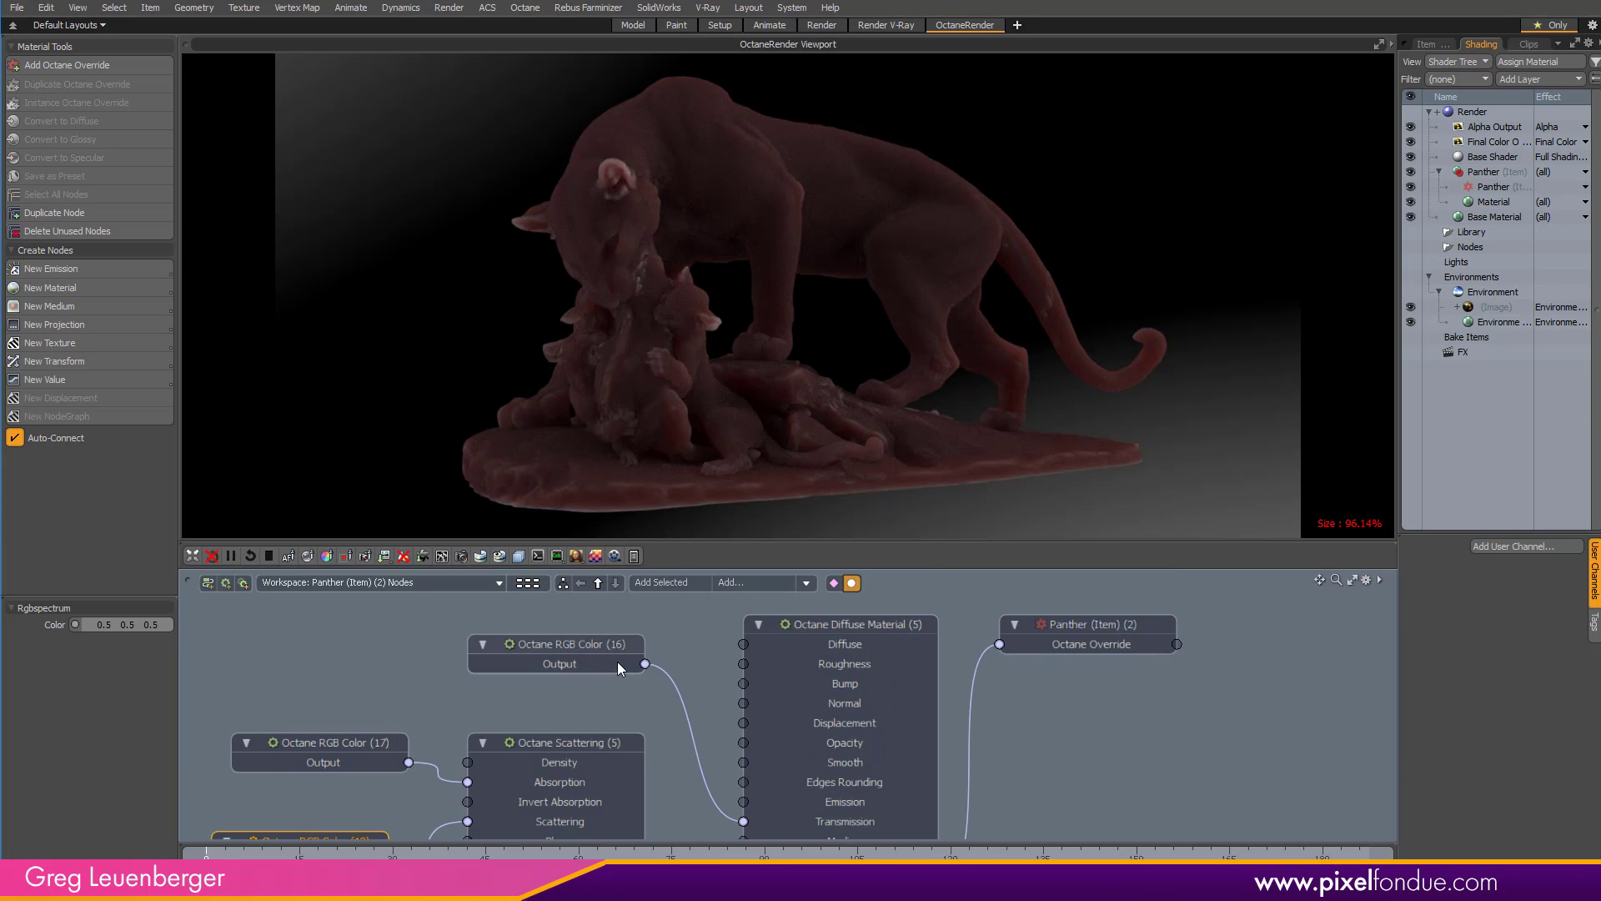
pyautogui.click(614, 663)
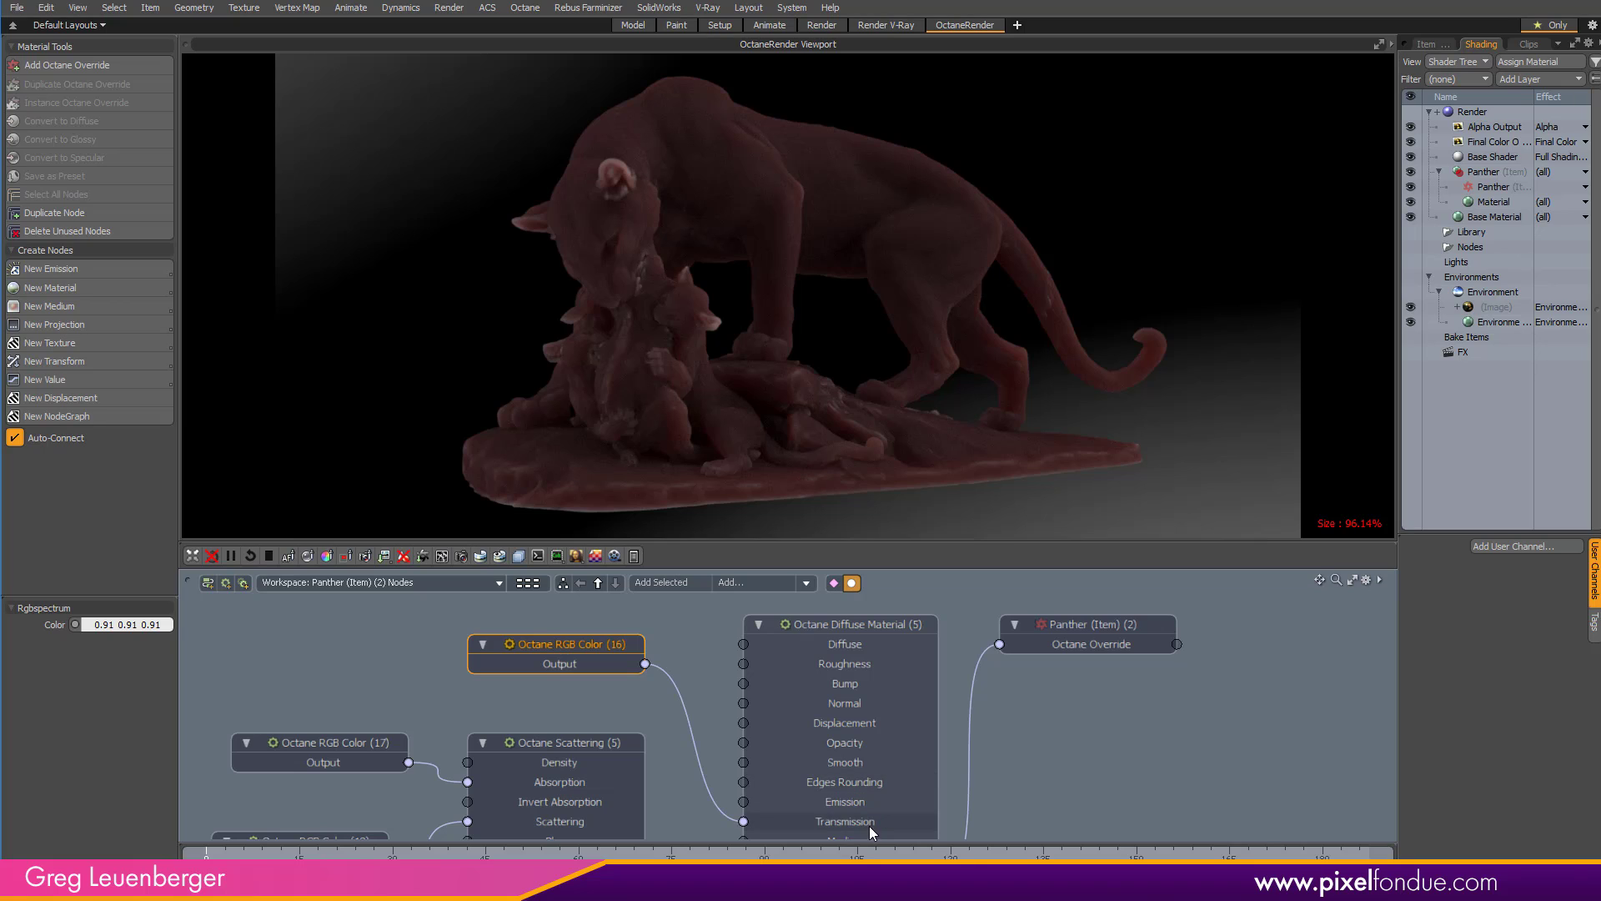
pyautogui.write('0.45')
pyautogui.press('Return')
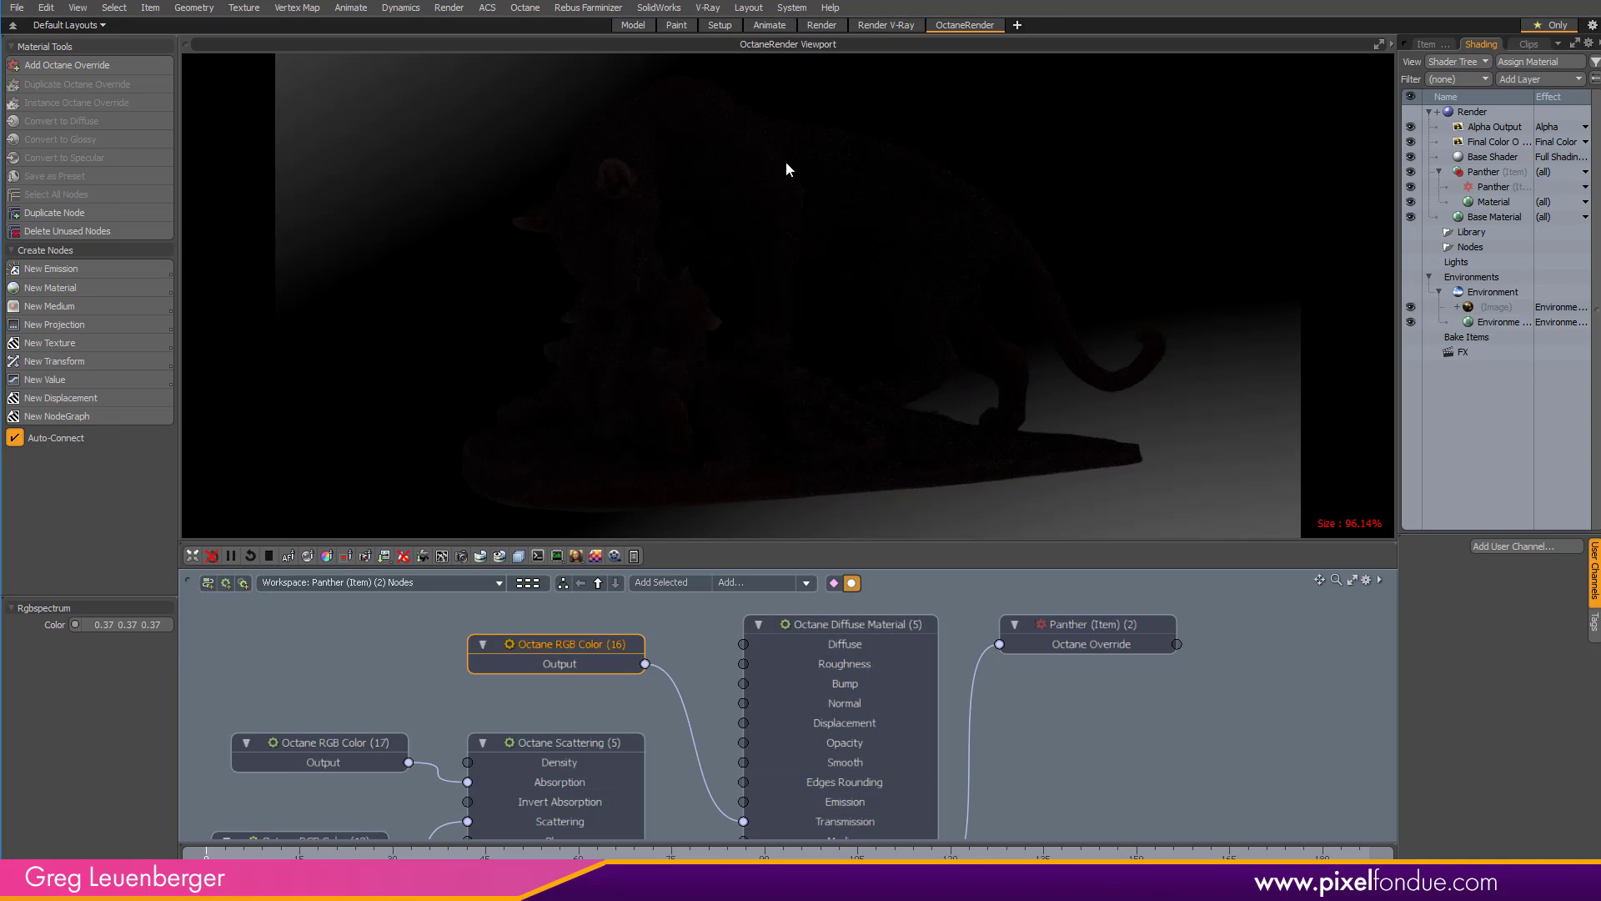
pyautogui.doubleClick(117, 624)
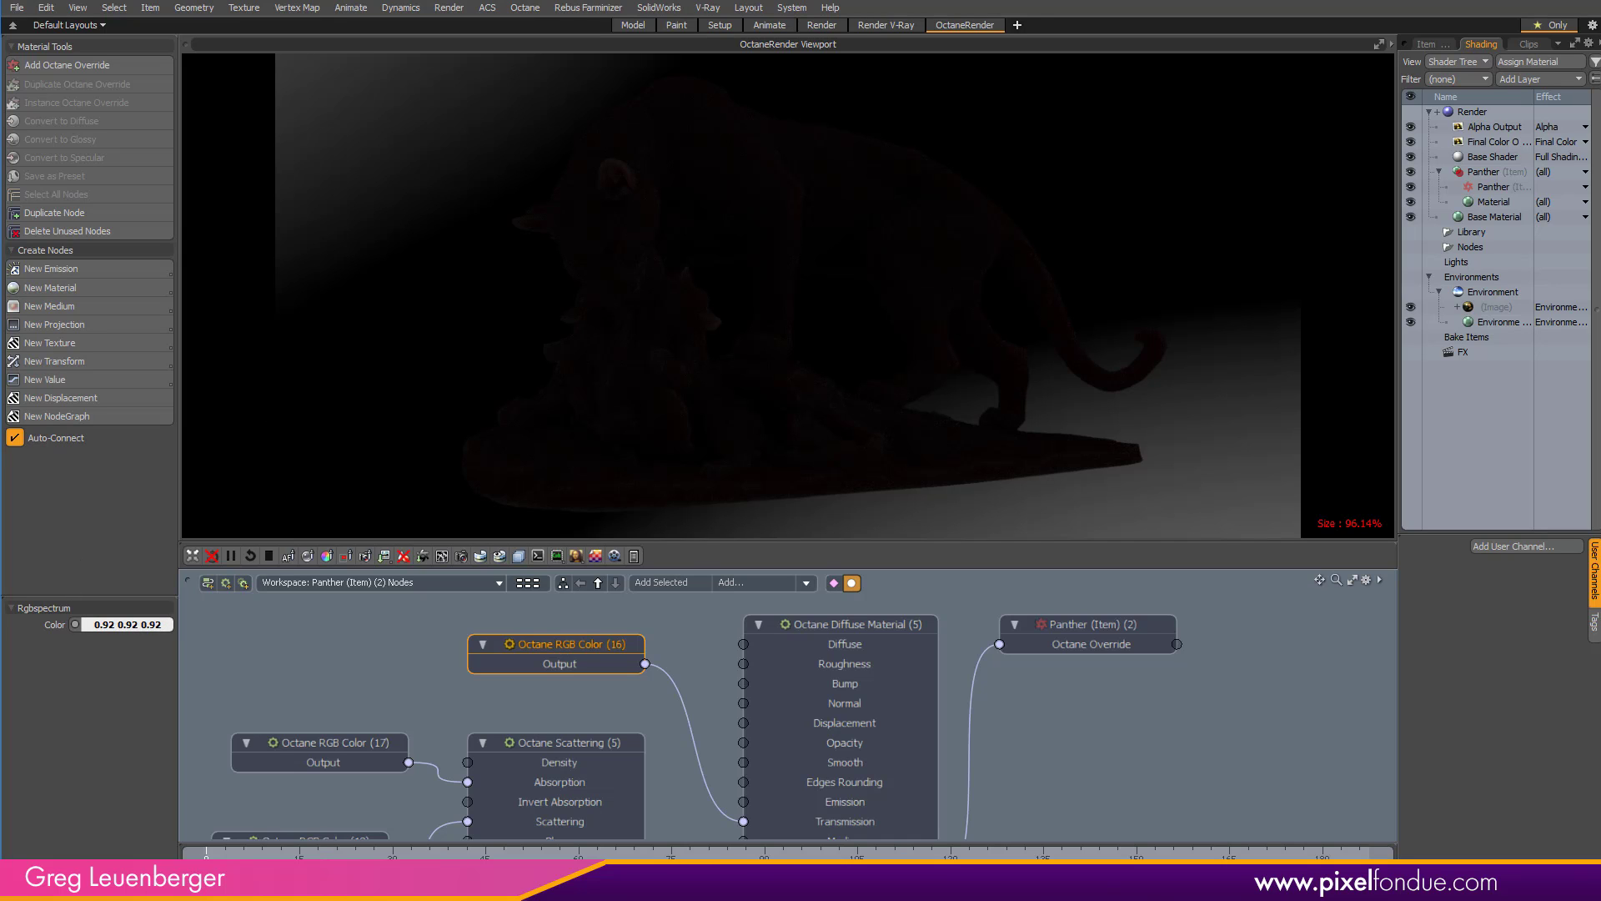
pyautogui.write('0.95 0.95 0.95')
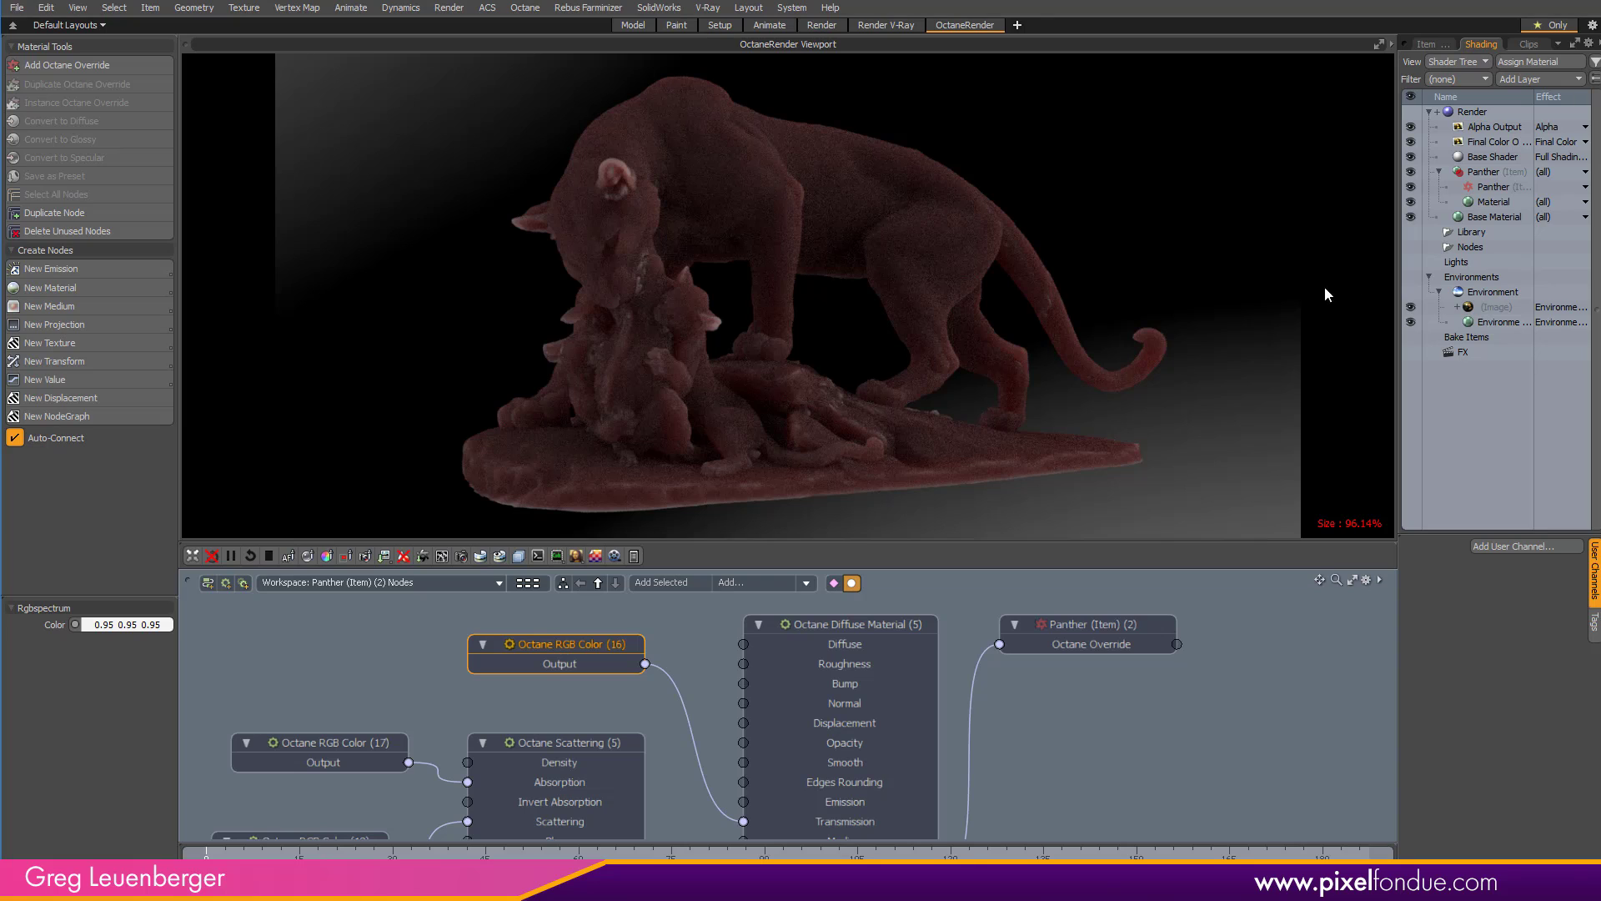
# Try orange 0.95 0.65 0.46 on the Transmission color, settle on pale pink 0.95 0.91 0.92 and close the color picker
pyautogui.click(159, 626)
pyautogui.click(394, 519)
pyautogui.moveTo(407, 512); pyautogui.dragTo(425, 498)
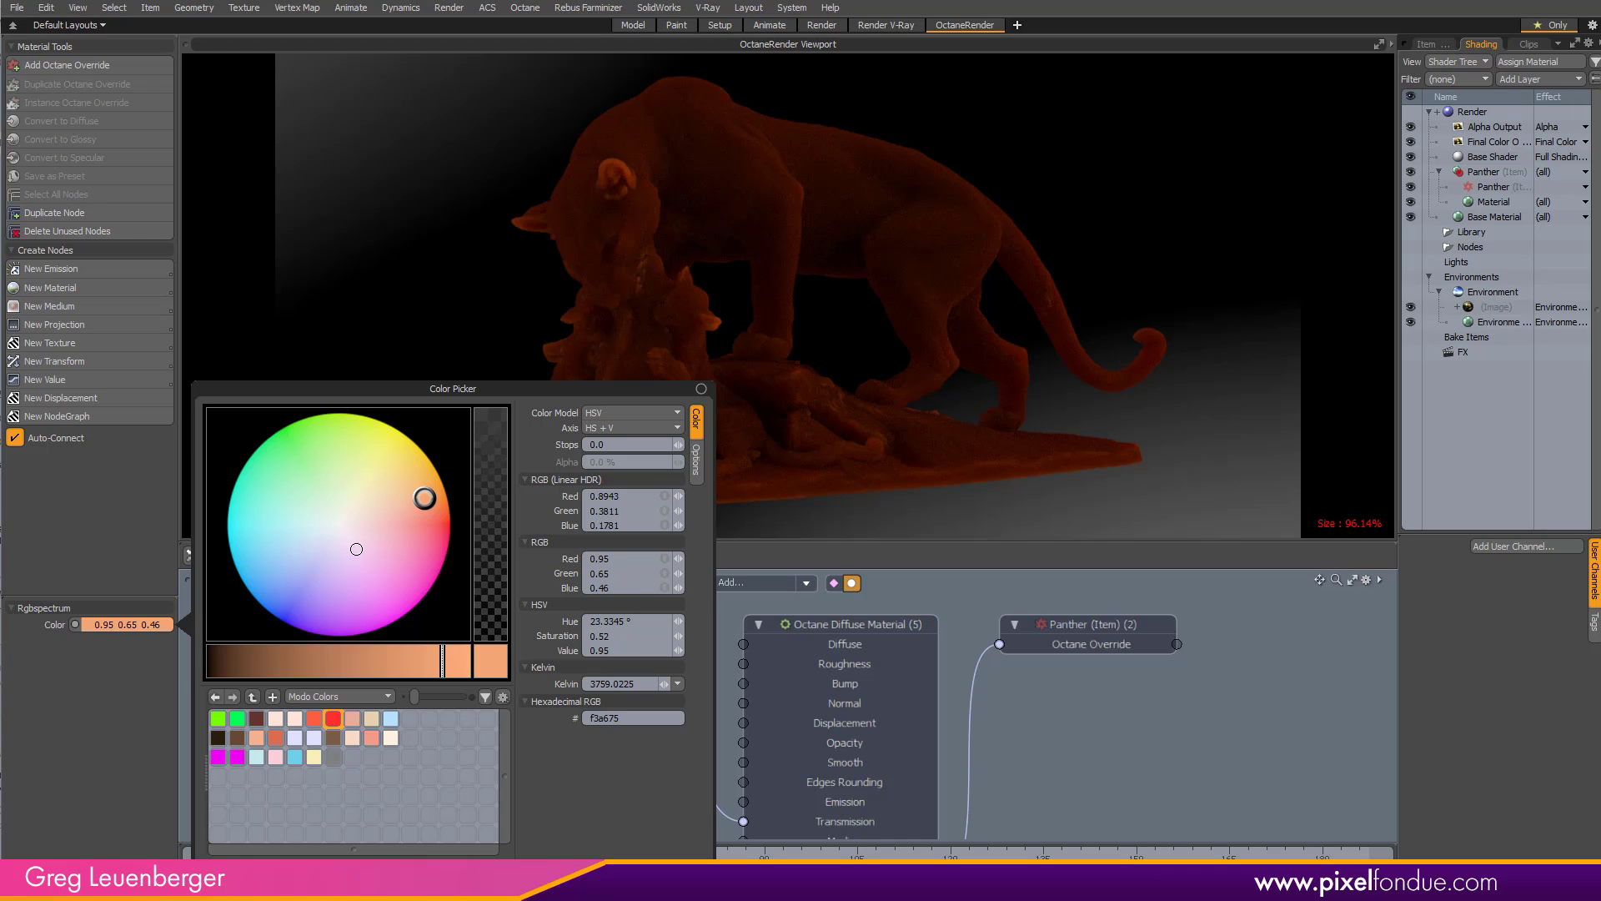
pyautogui.moveTo(353, 538); pyautogui.dragTo(350, 529)
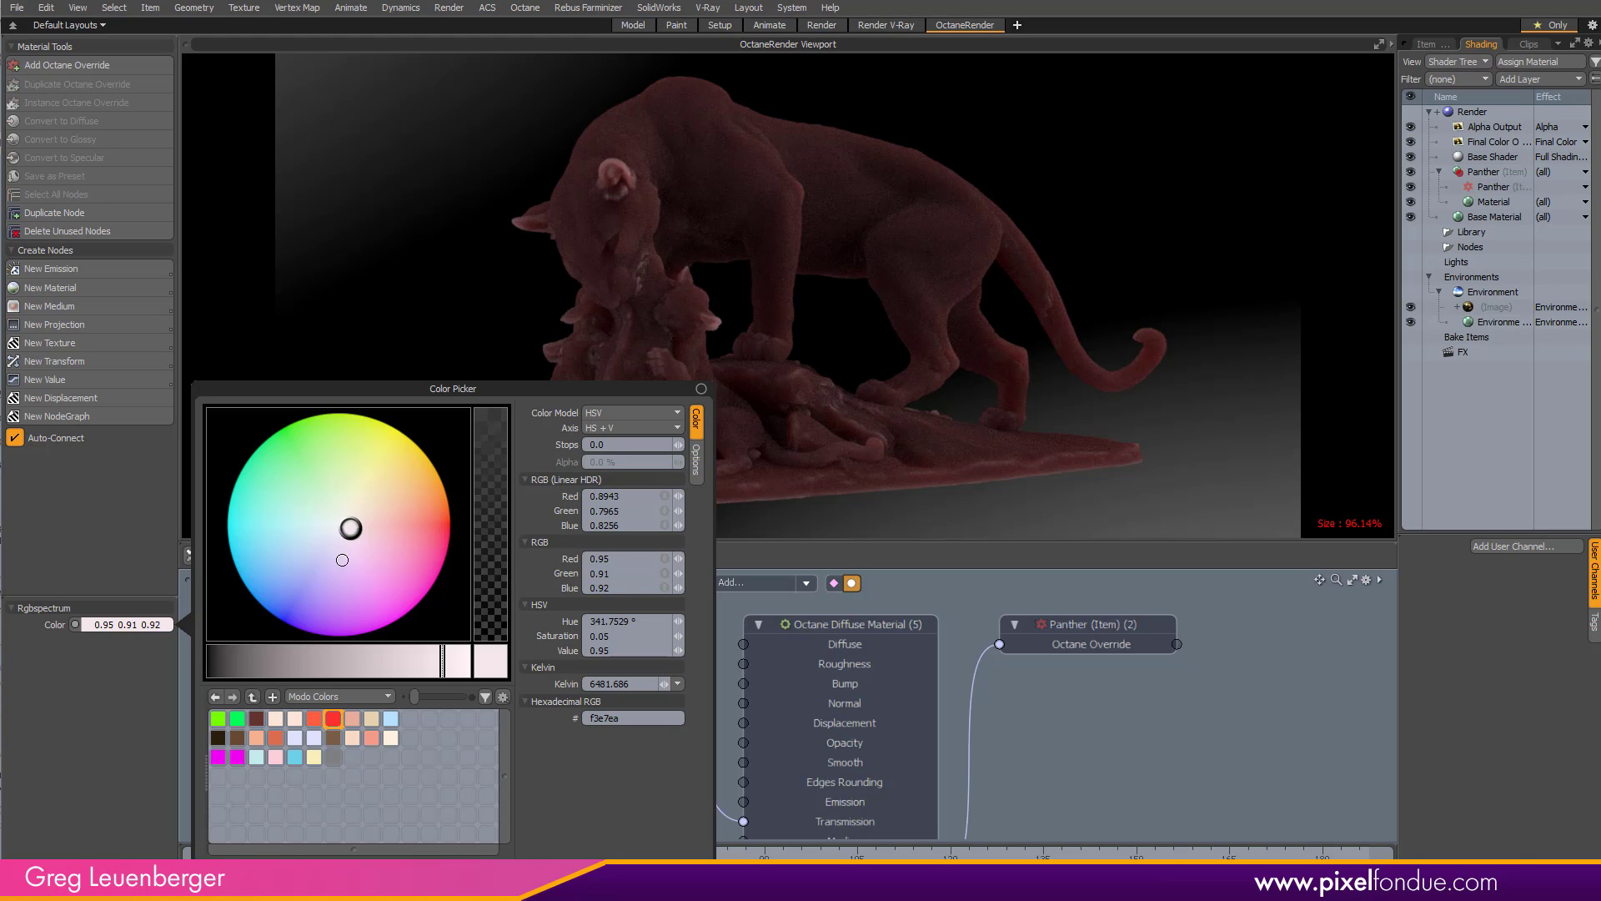
pyautogui.click(1114, 727)
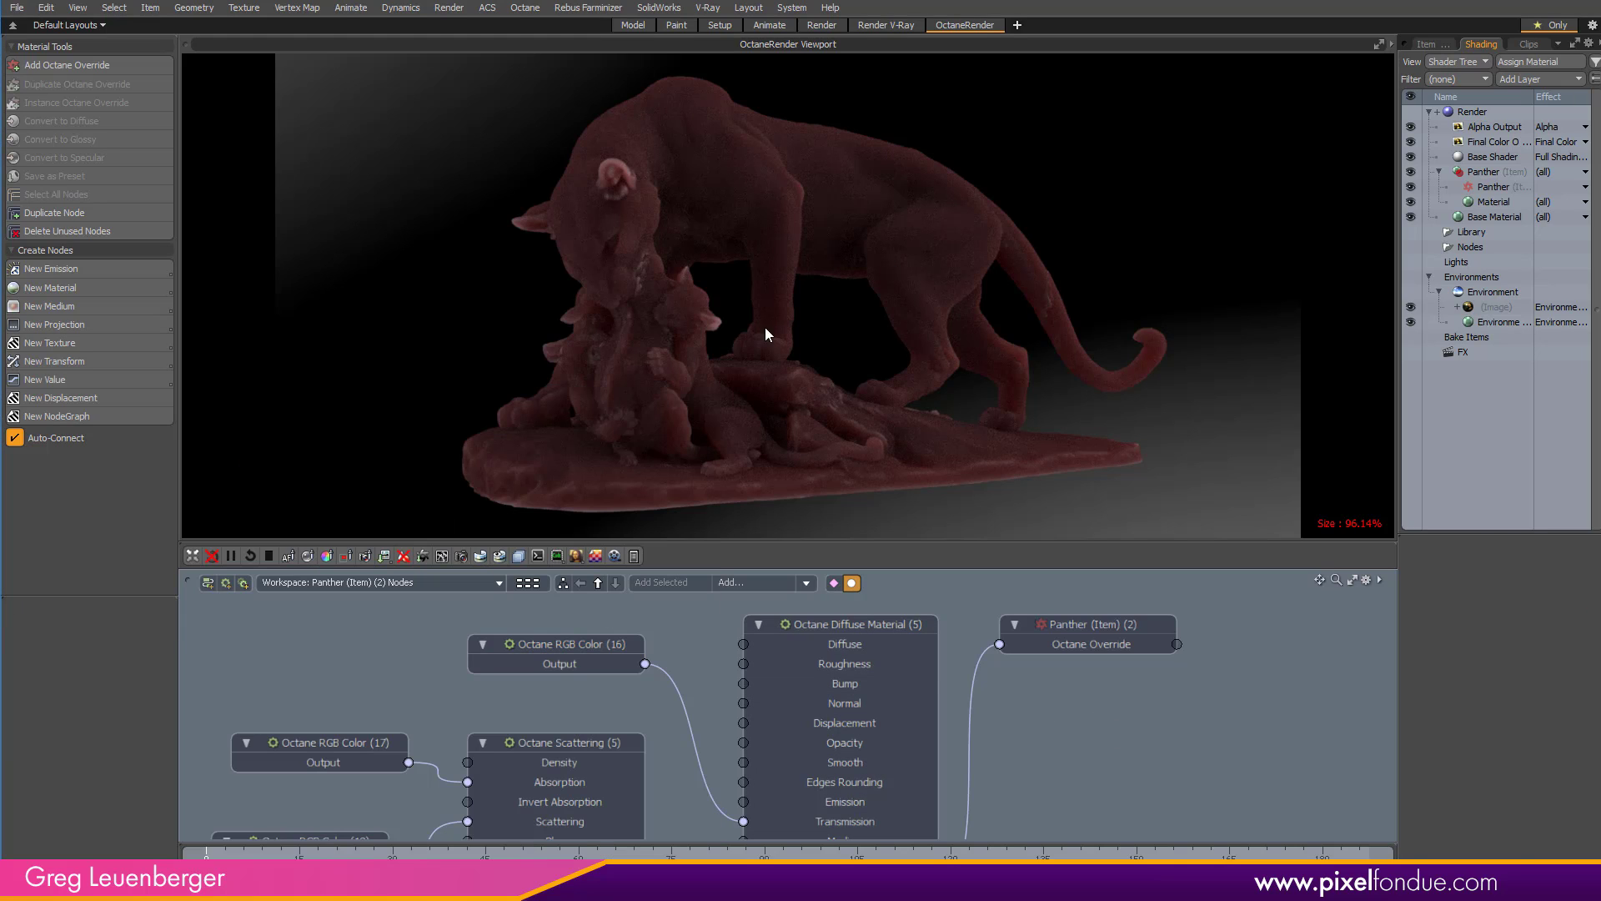
# Move the Panther item node farther from the diffuse material to make room between them
pyautogui.moveTo(1137, 727); pyautogui.dragTo(1050, 713, button='middle')
pyautogui.scroll(-3, 1050, 713)
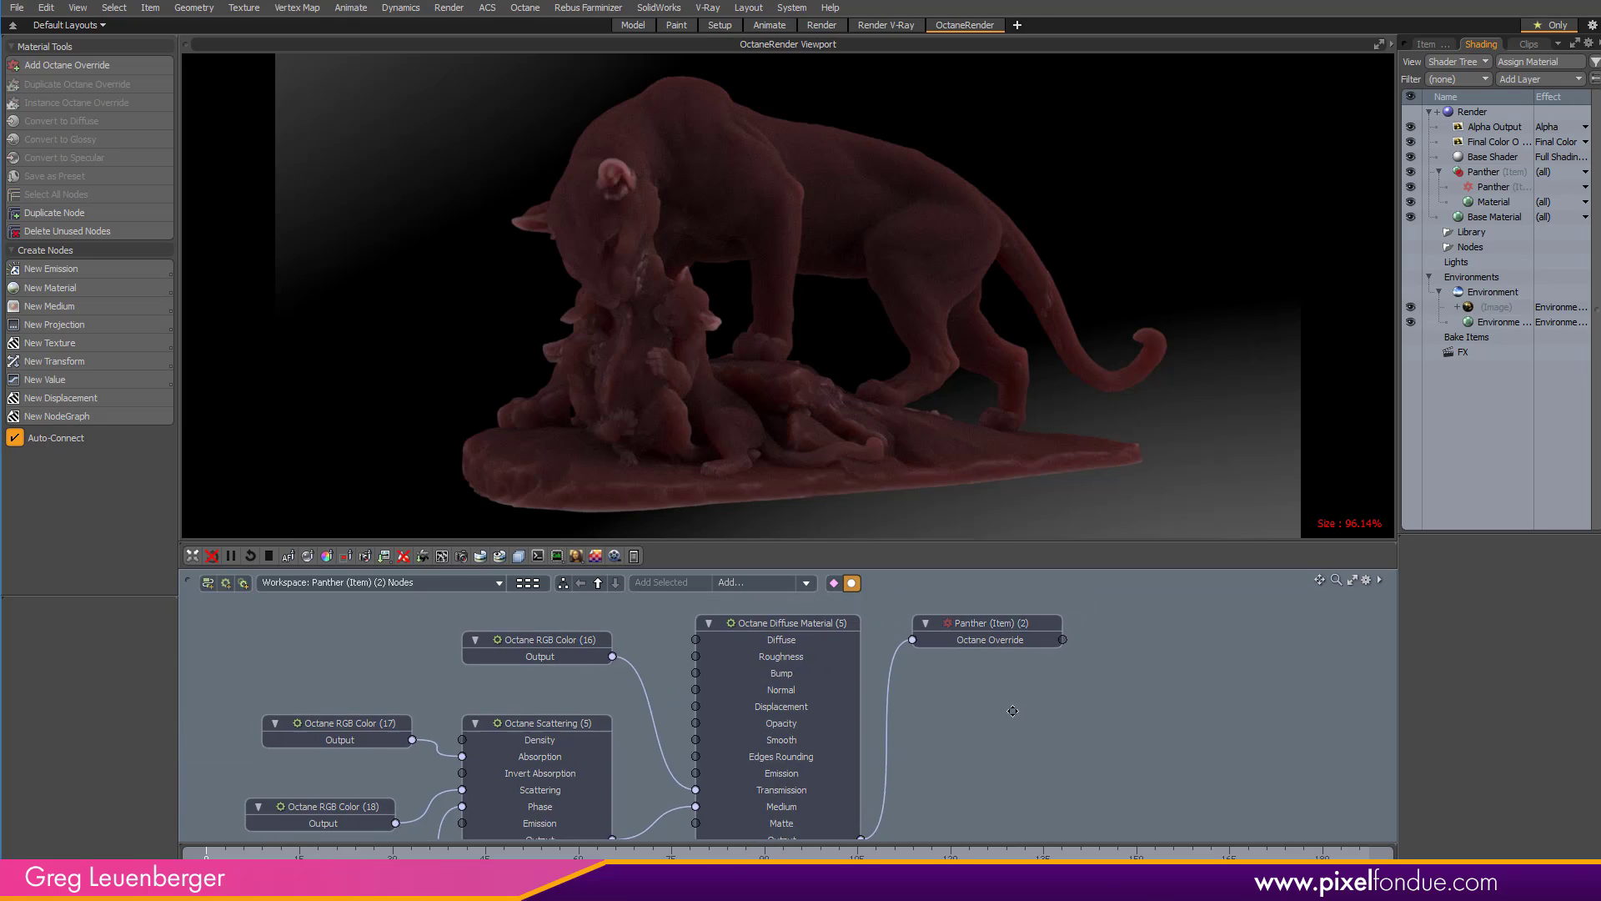
pyautogui.moveTo(926, 655); pyautogui.dragTo(1027, 653)
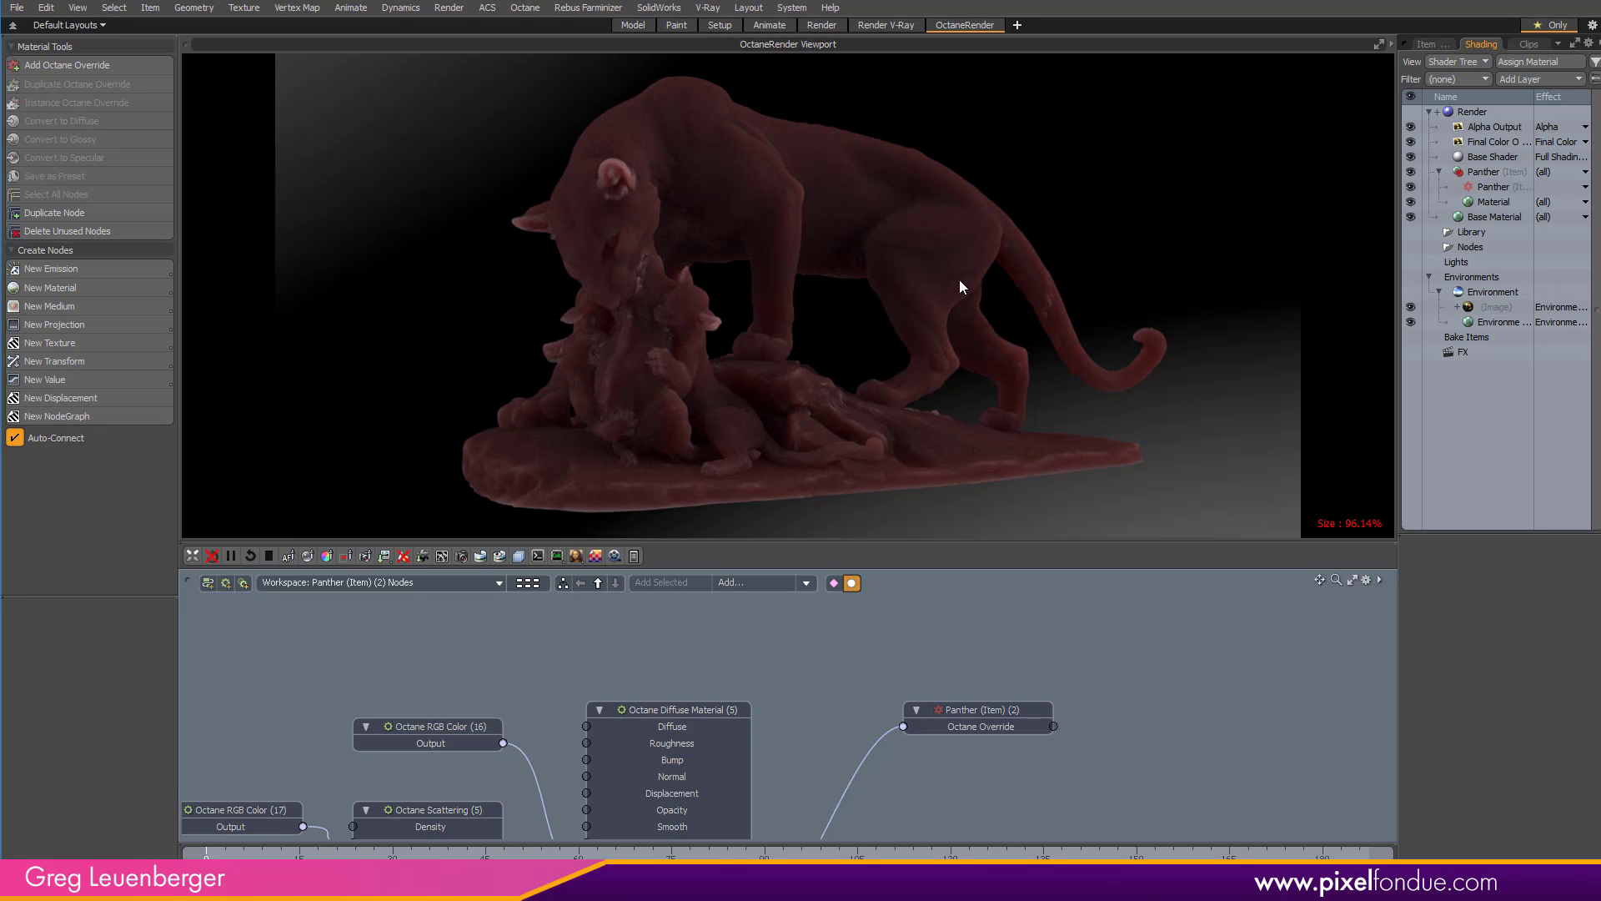
pyautogui.scroll(-2, 982, 680)
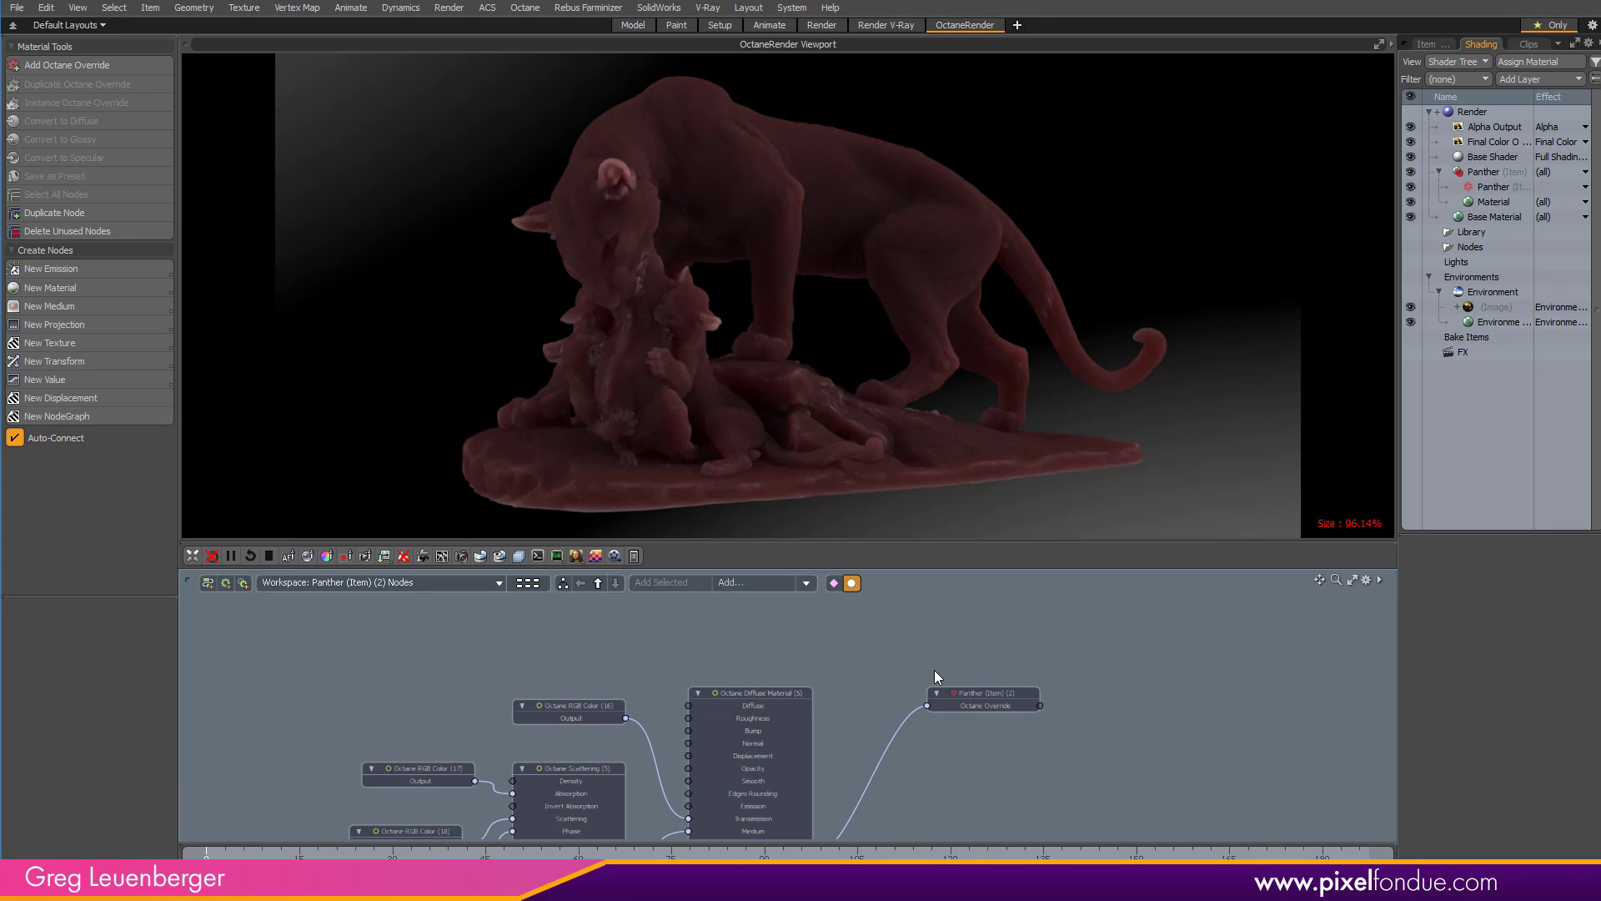
pyautogui.scroll(-2, 934, 669)
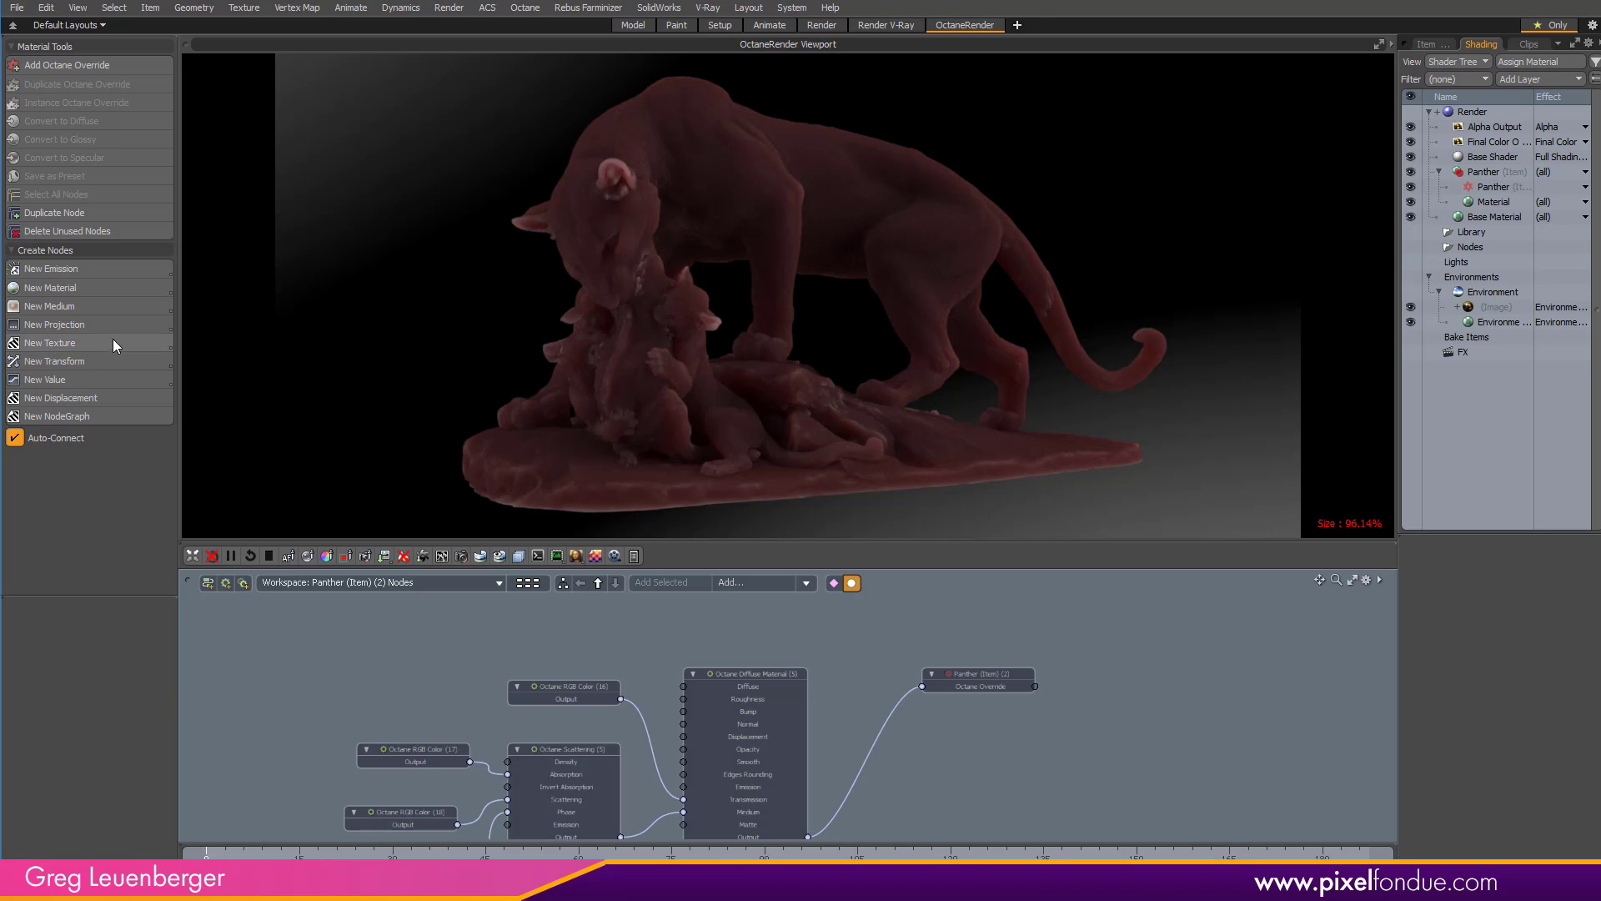
# Add an Octane Mix material node and place it above the link between the diffuse material and the Panther node
pyautogui.click(87, 287)
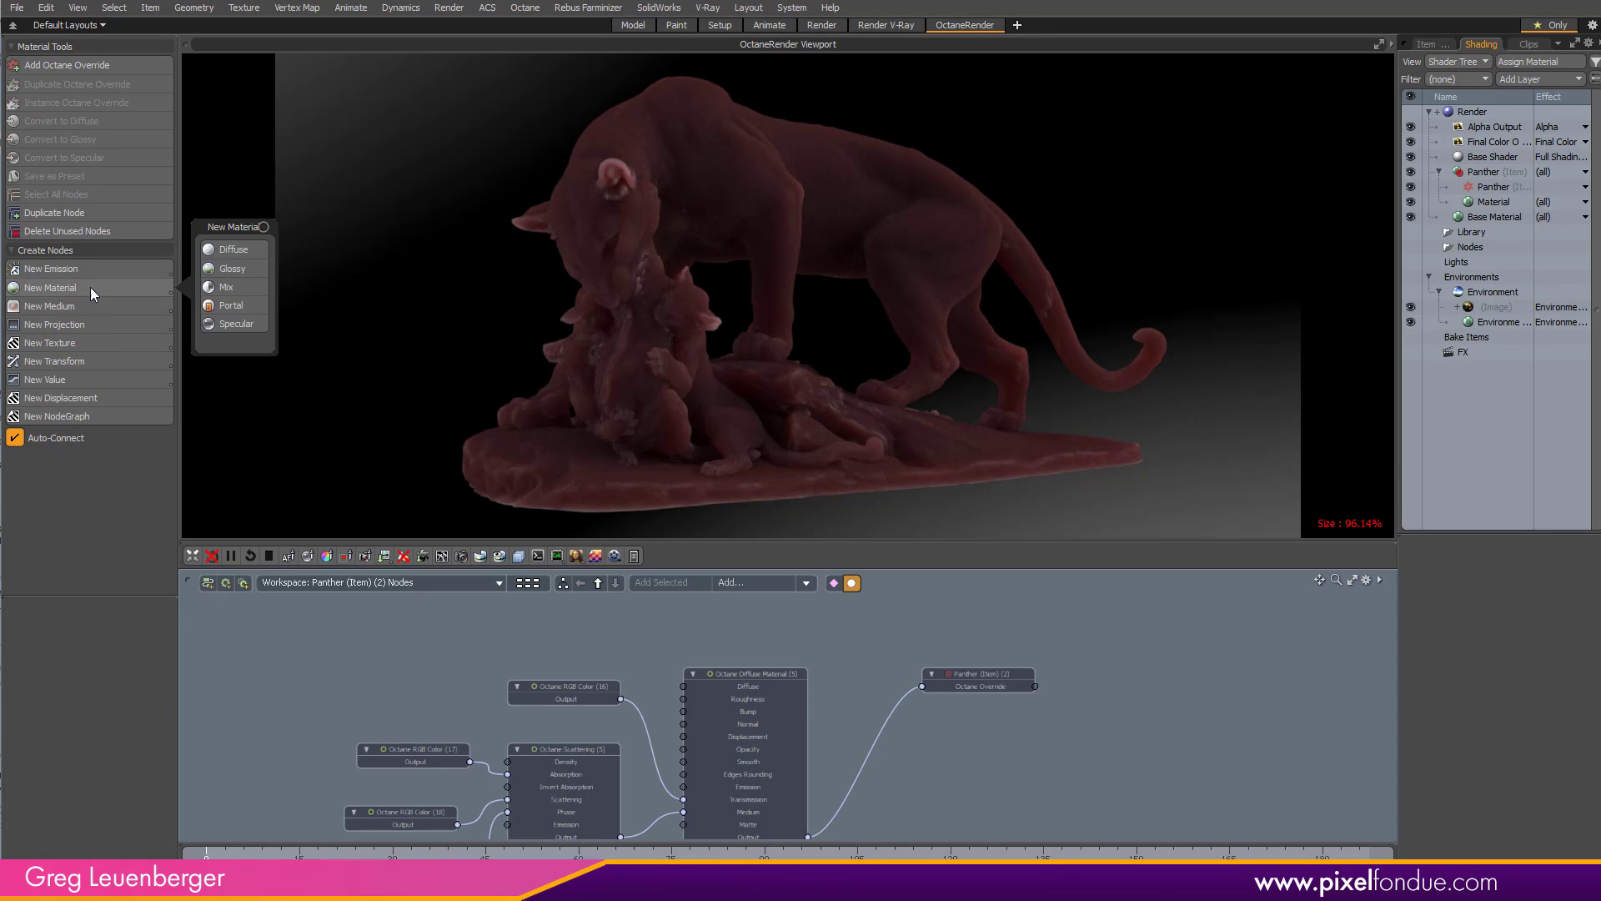
pyautogui.click(226, 287)
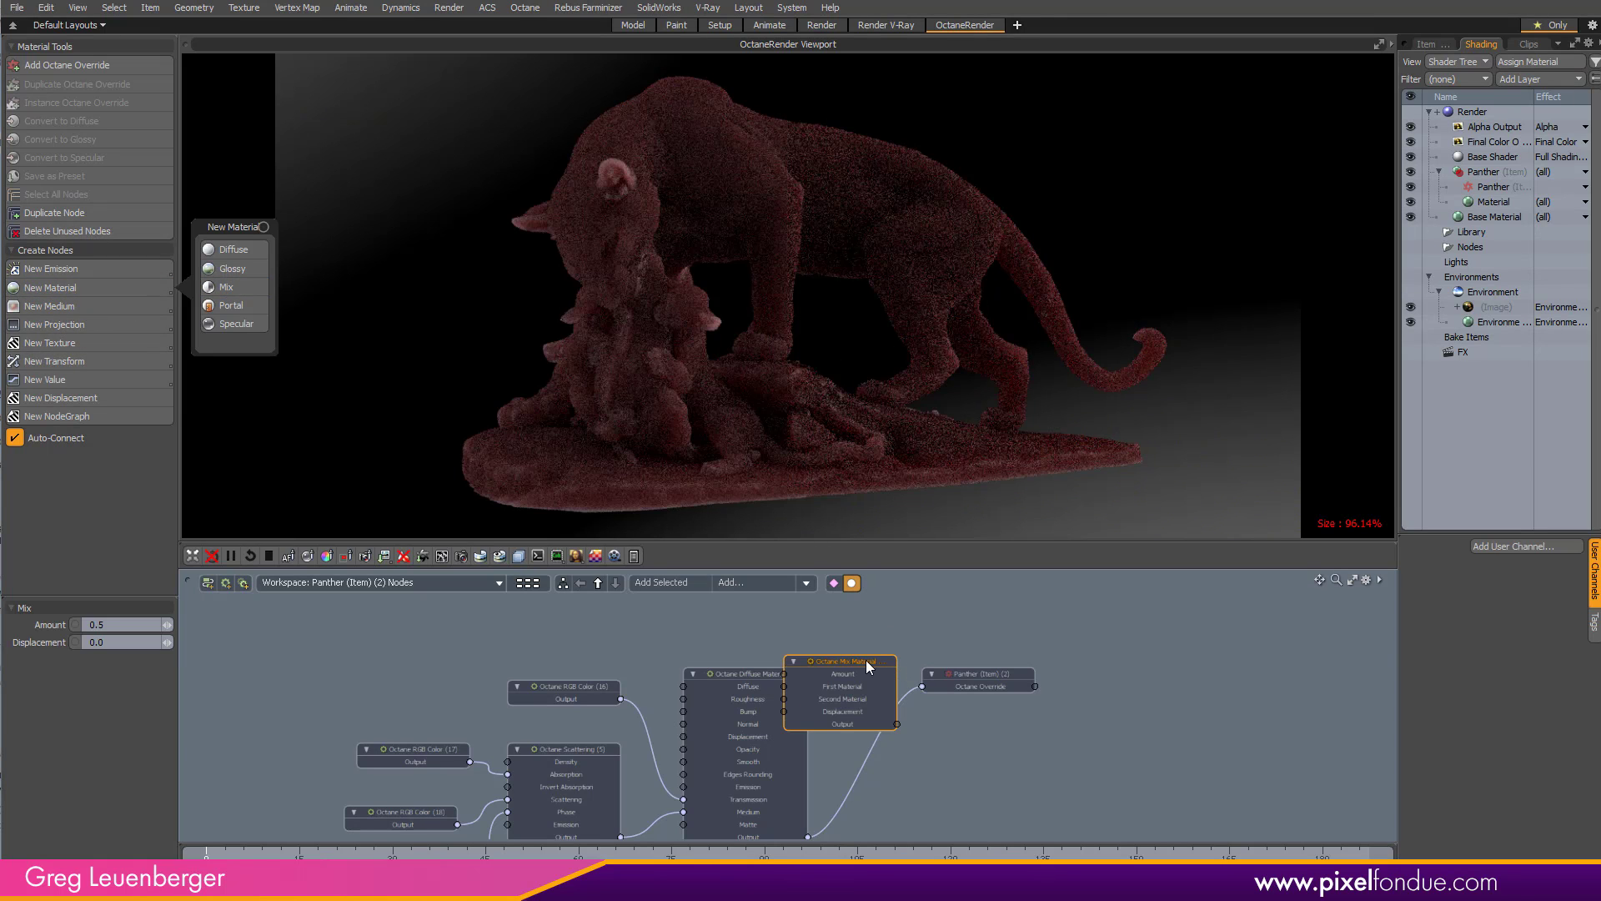
pyautogui.moveTo(844, 663); pyautogui.dragTo(882, 610)
pyautogui.scroll(3, 884, 618)
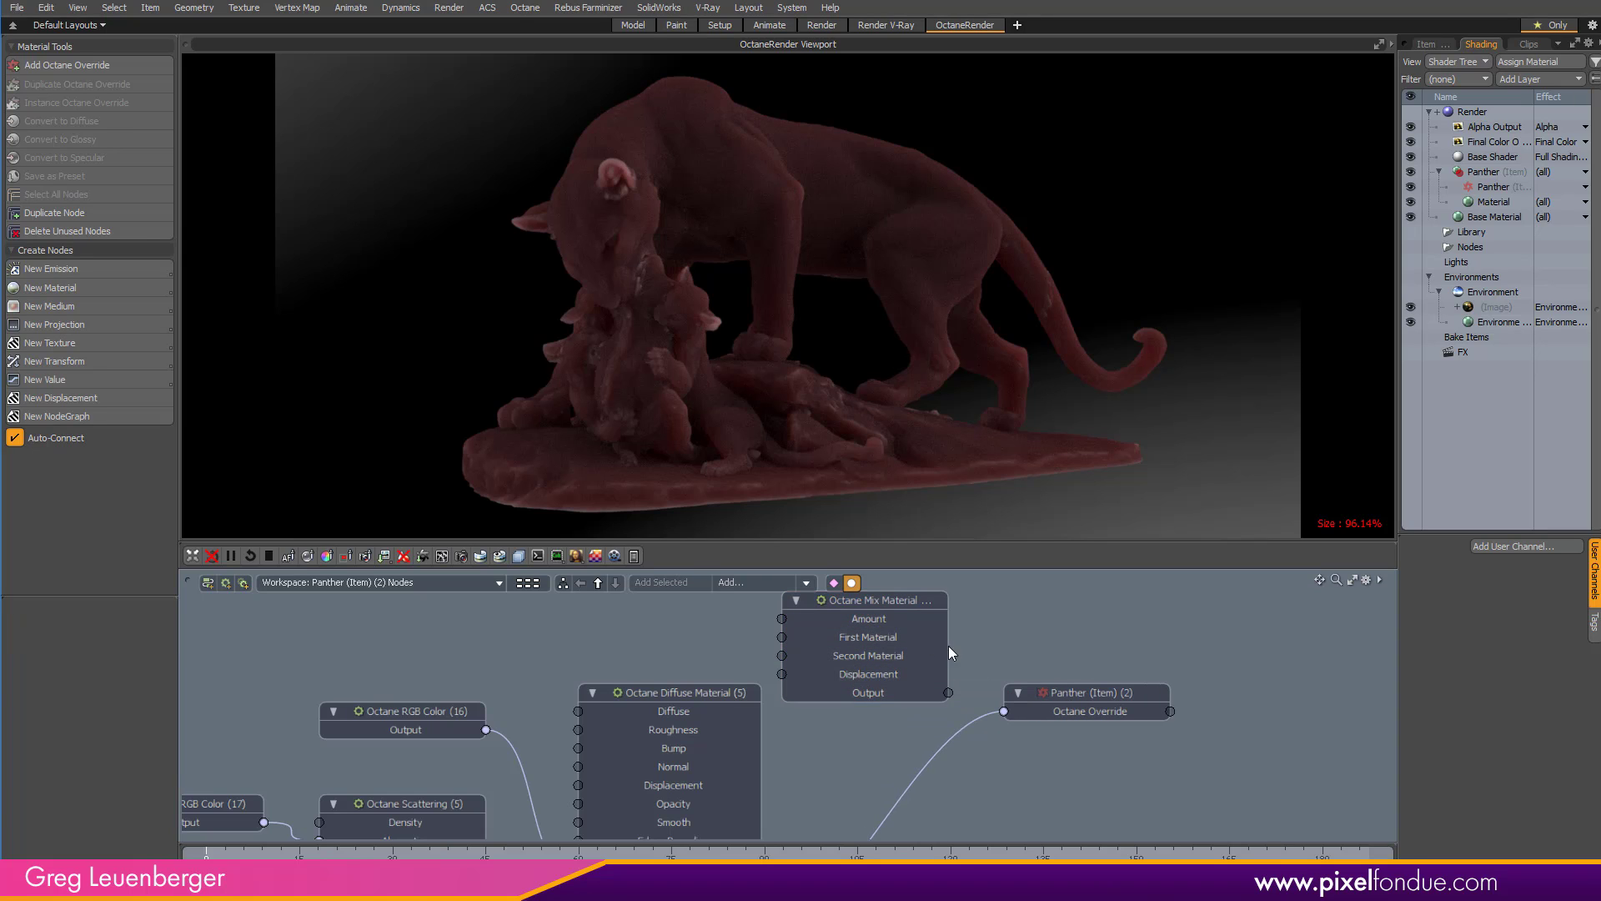
pyautogui.click(896, 598)
pyautogui.scroll(-2, 842, 651)
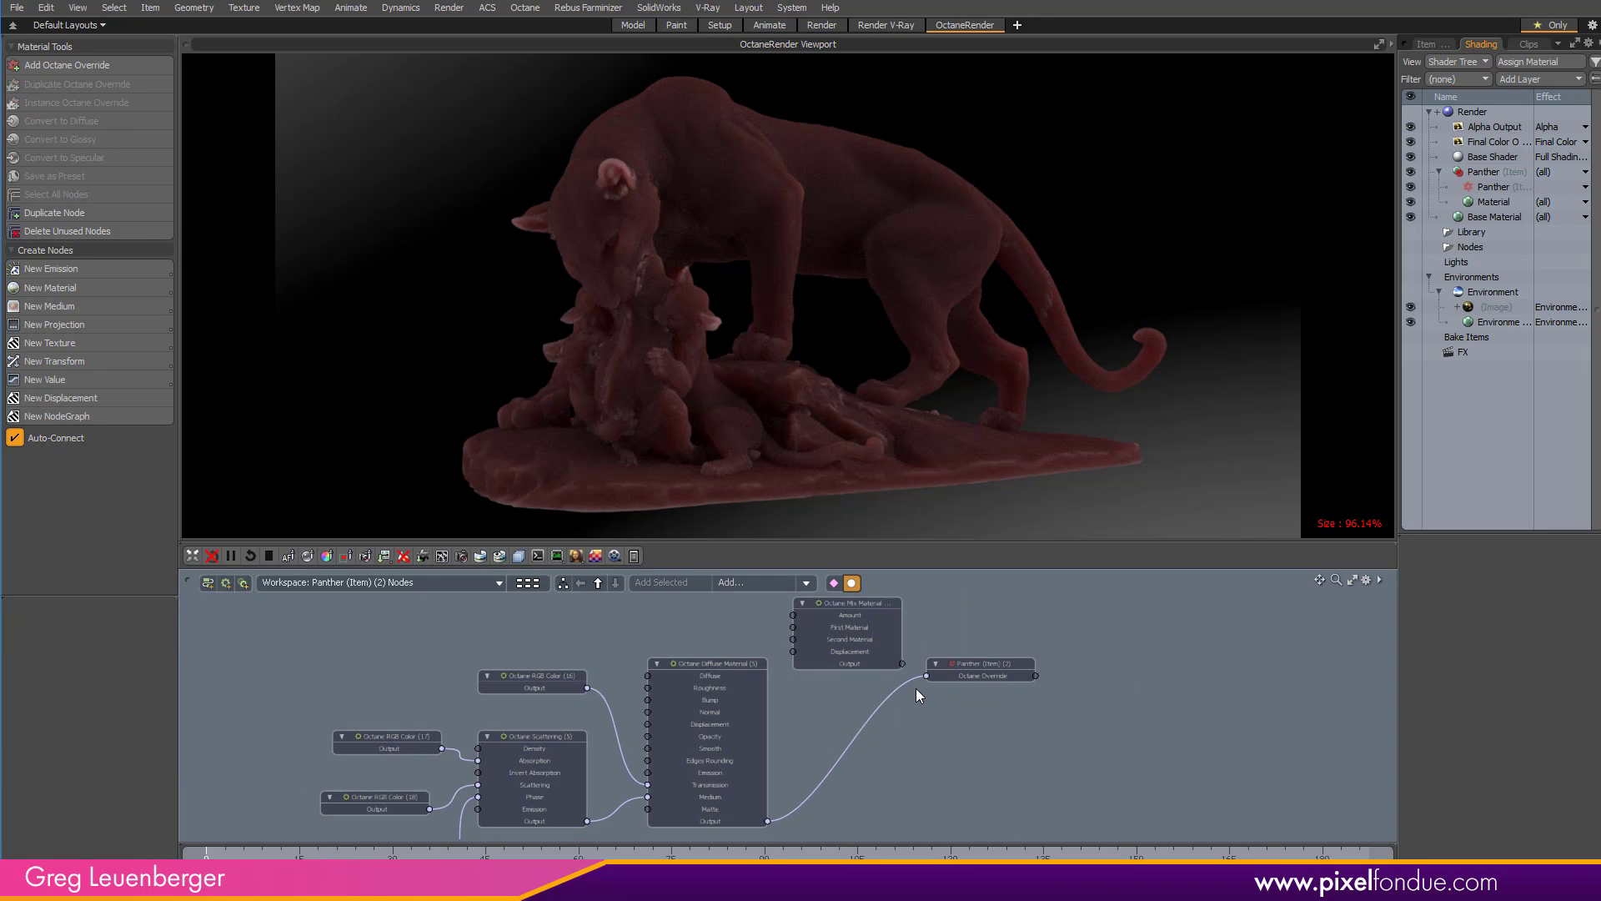
# Connect the diffuse material to the Mix's First Material and the Mix output to the Panther's Octane Override, placing the Mix between them
pyautogui.moveTo(922, 676); pyautogui.dragTo(823, 628)
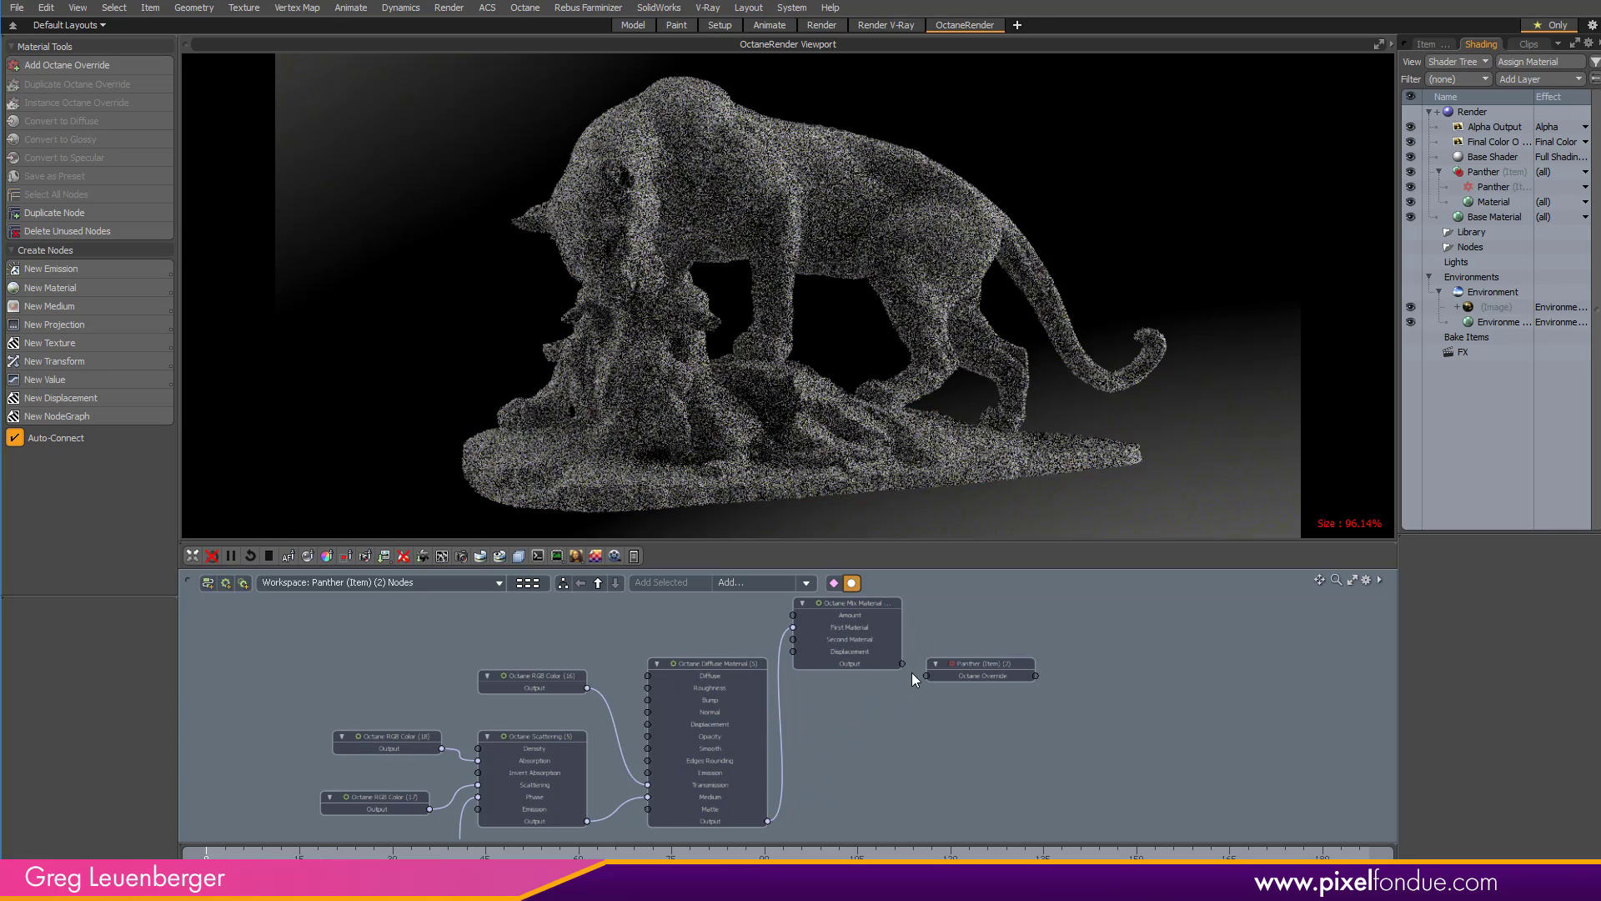
pyautogui.moveTo(903, 664); pyautogui.dragTo(1064, 663)
pyautogui.moveTo(866, 602); pyautogui.dragTo(914, 639)
pyautogui.click(911, 638)
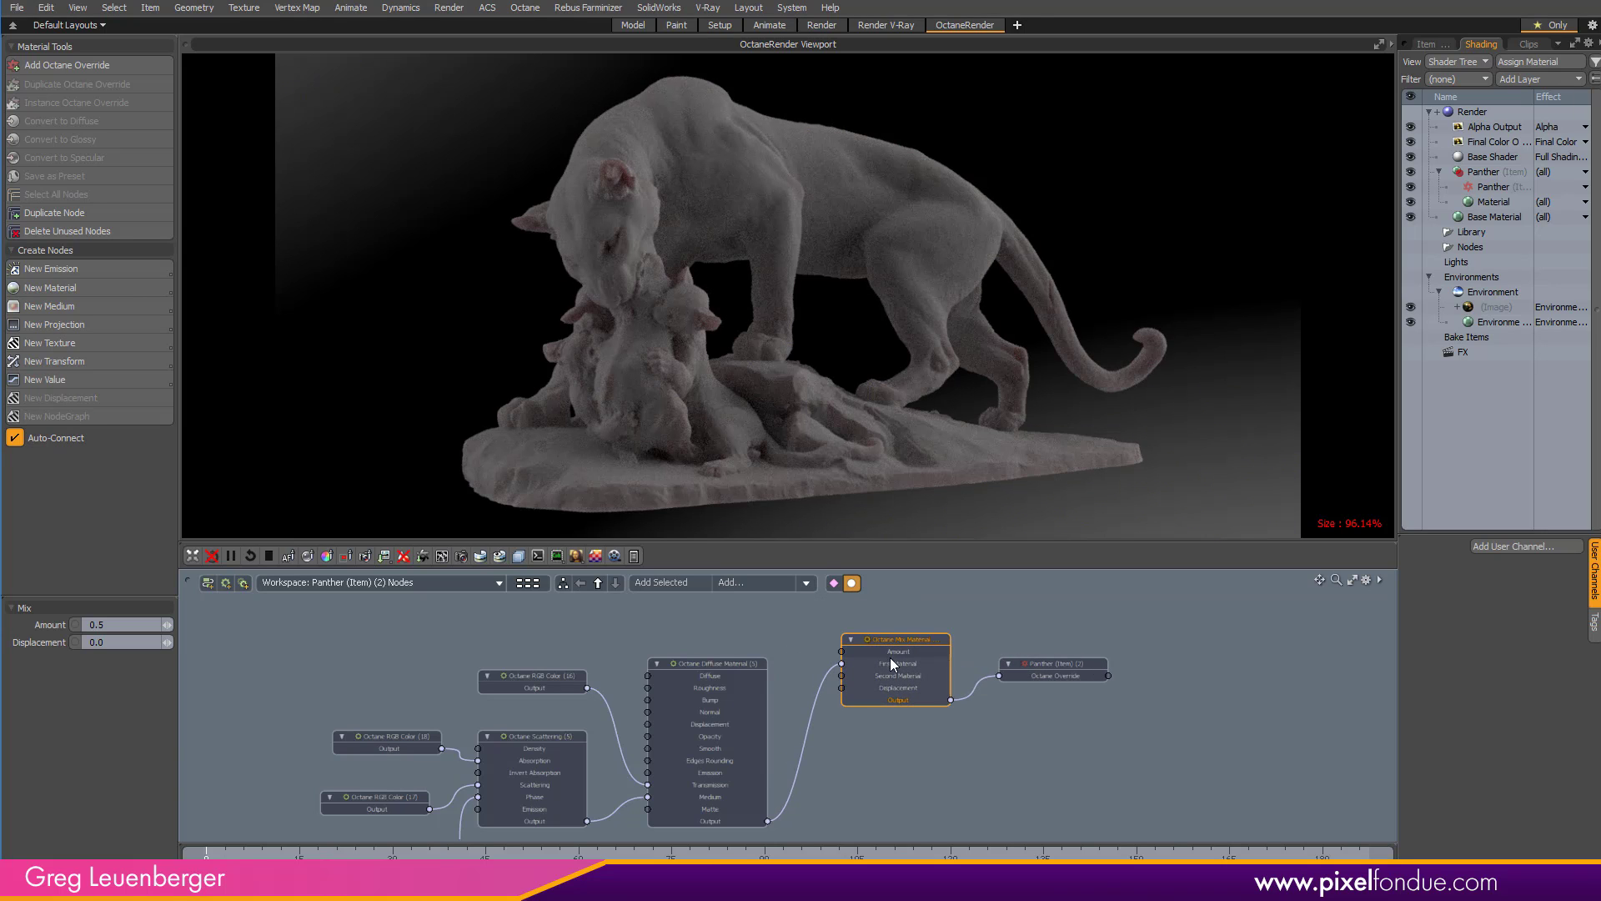
# Try the Mix material's Amount at 1.0, and settle on 0.0
pyautogui.click(122, 623)
pyautogui.write('1')
pyautogui.press('Return')
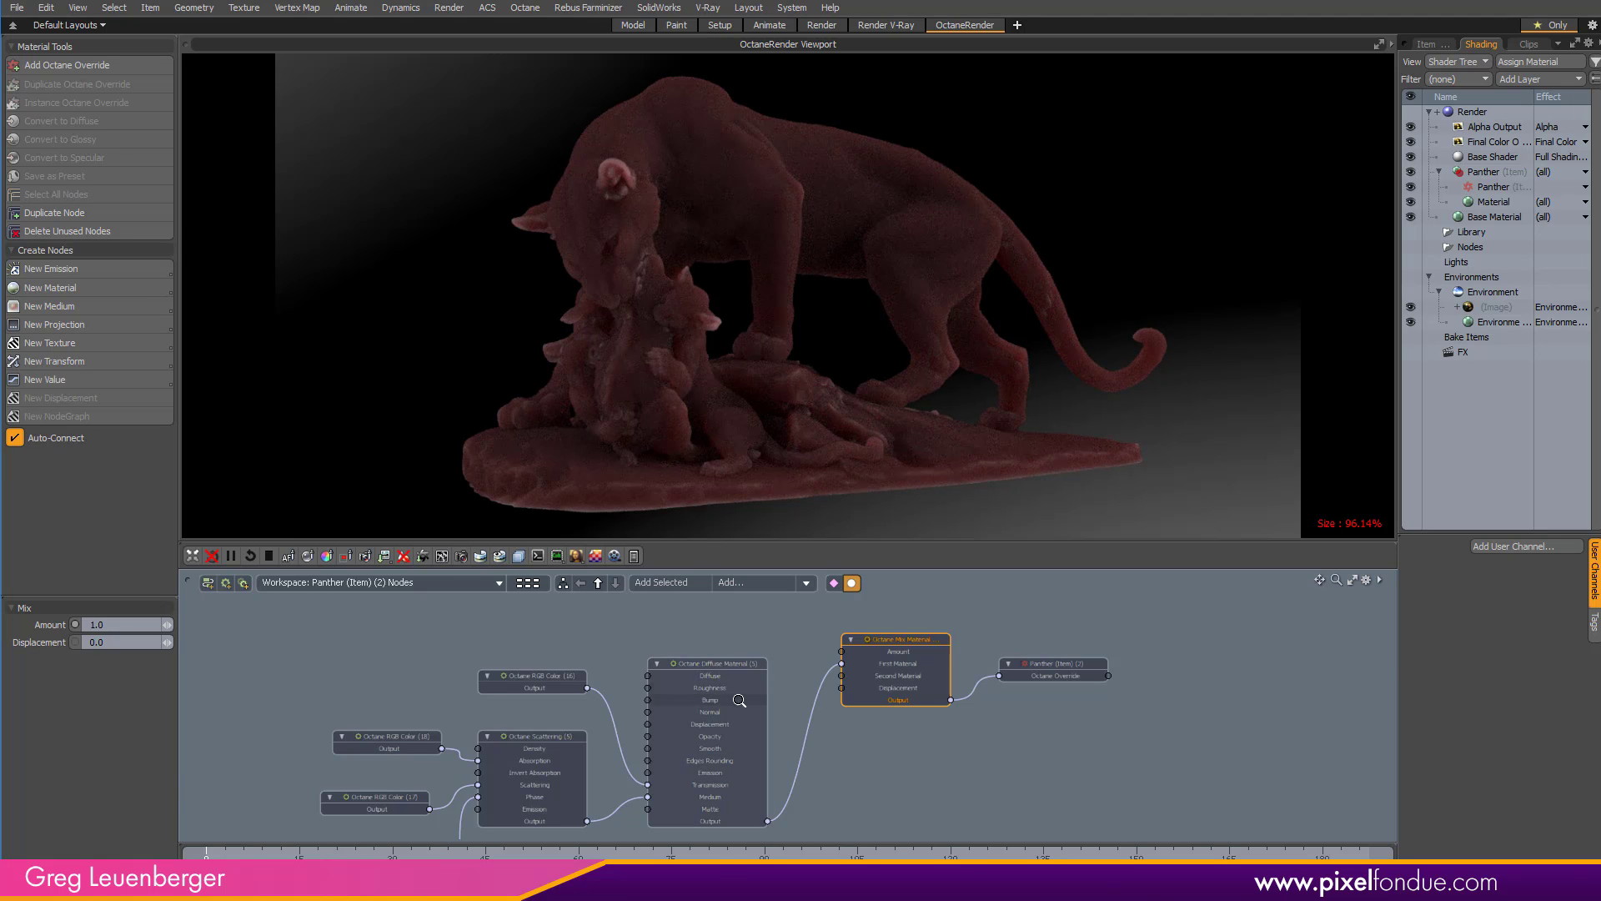
pyautogui.scroll(5, 734, 668)
pyautogui.scroll(-5, 760, 668)
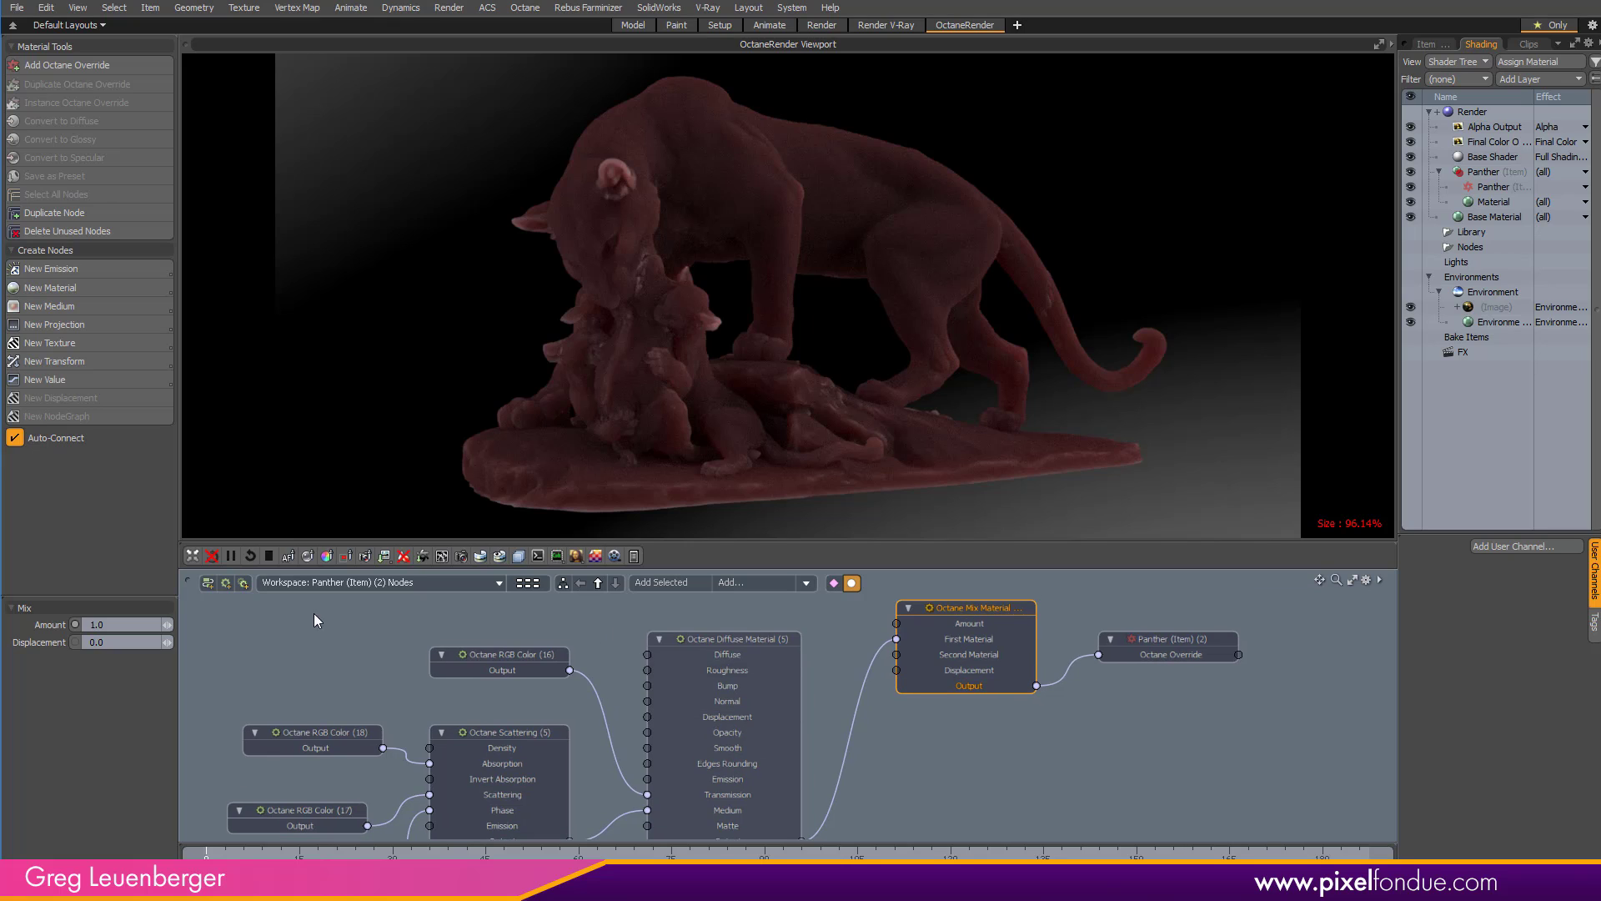
pyautogui.press('BackSpace')
pyautogui.press('BackSpace')
pyautogui.press('BackSpace')
pyautogui.write('0')
pyautogui.press('Return')
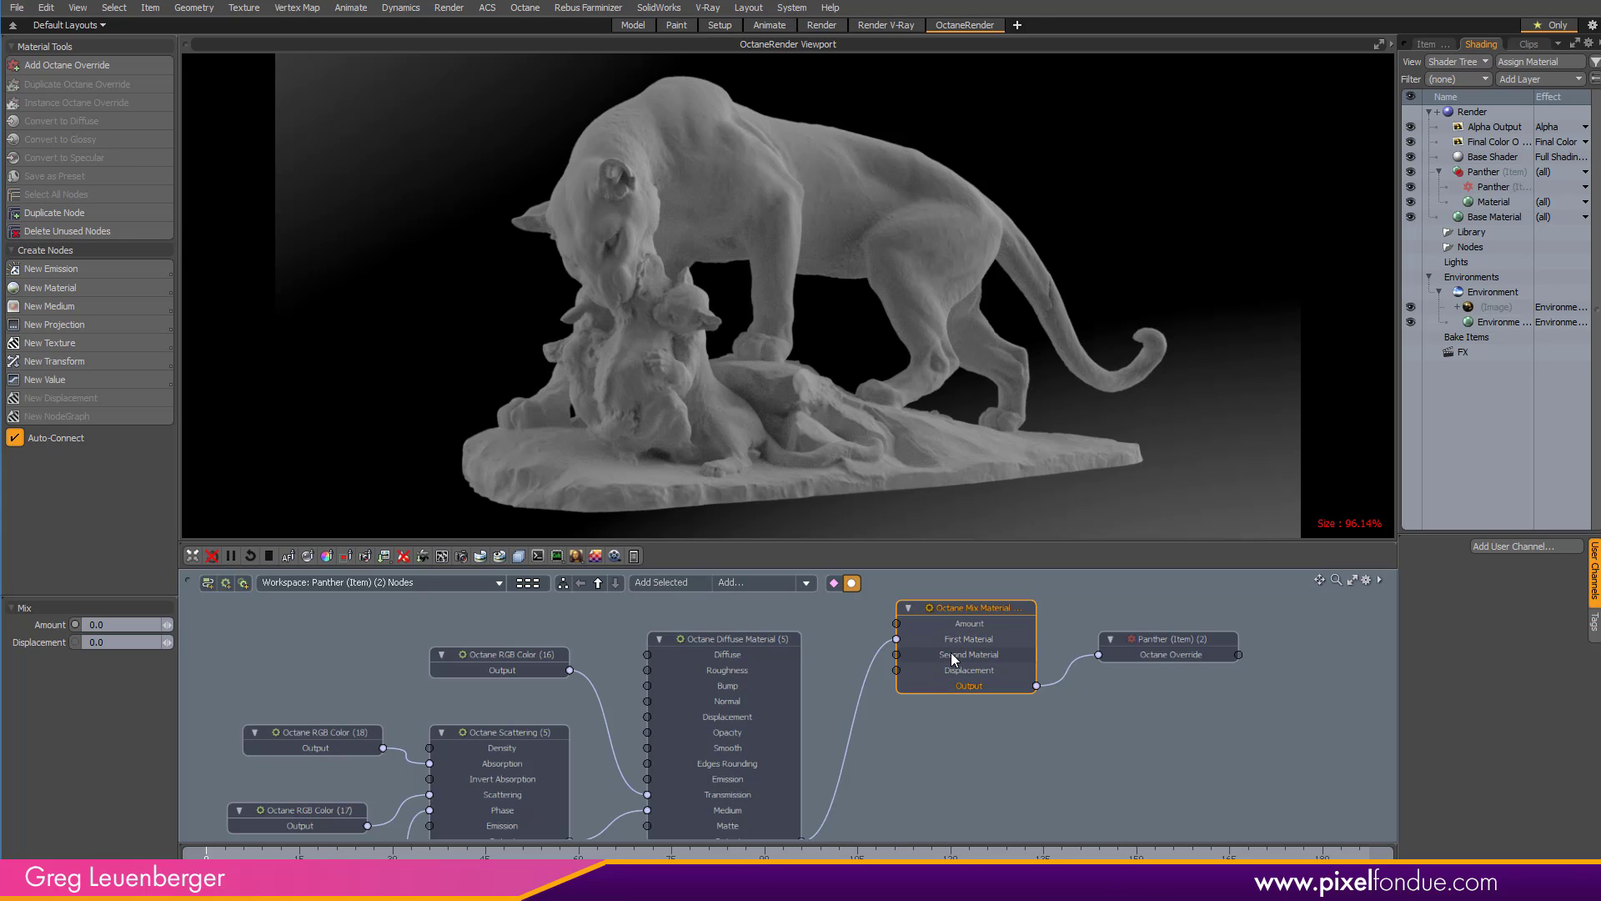
# Add a glossy material feeding the Mix's Second Material input and move it with its color node above the diffuse material
pyautogui.moveTo(951, 655); pyautogui.dragTo(969, 739, button='middle')
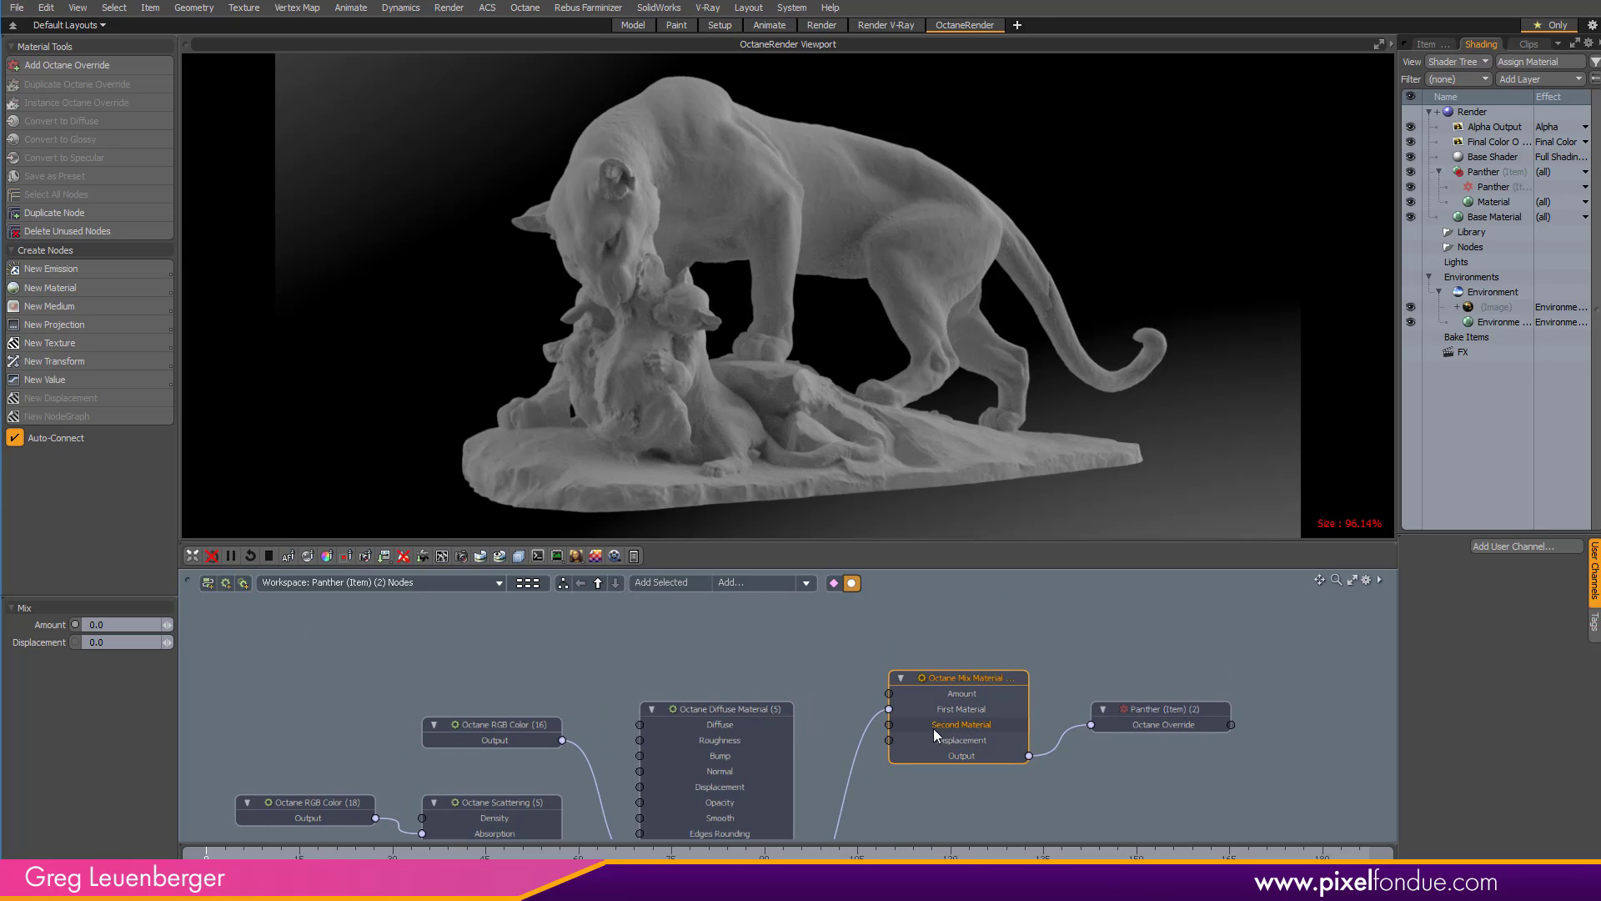
pyautogui.click(83, 288)
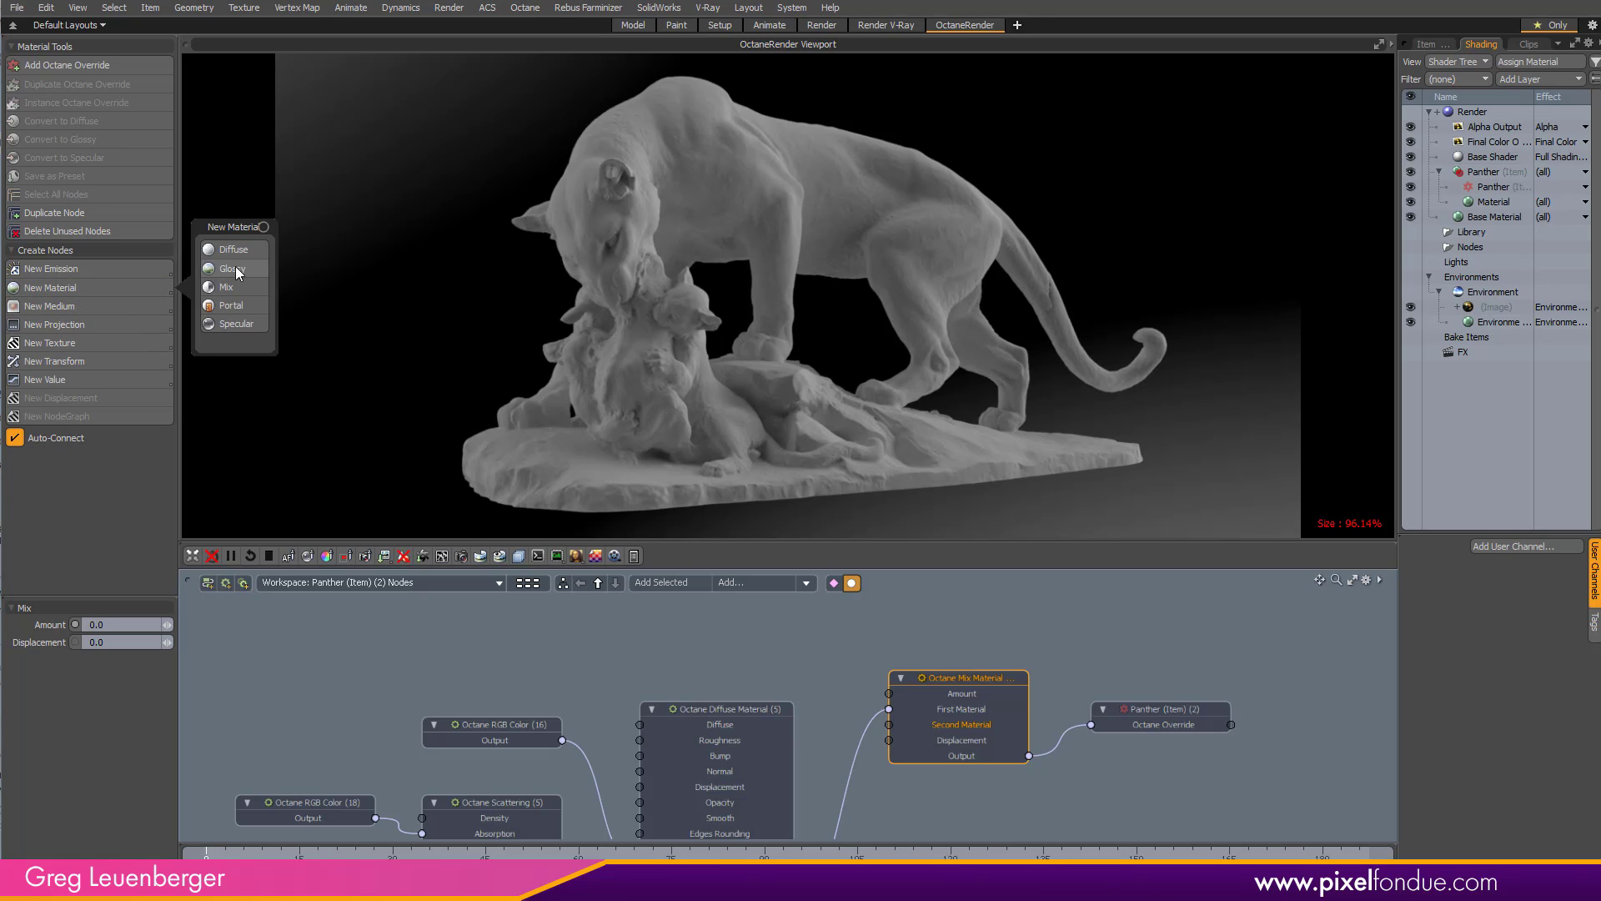
pyautogui.click(233, 269)
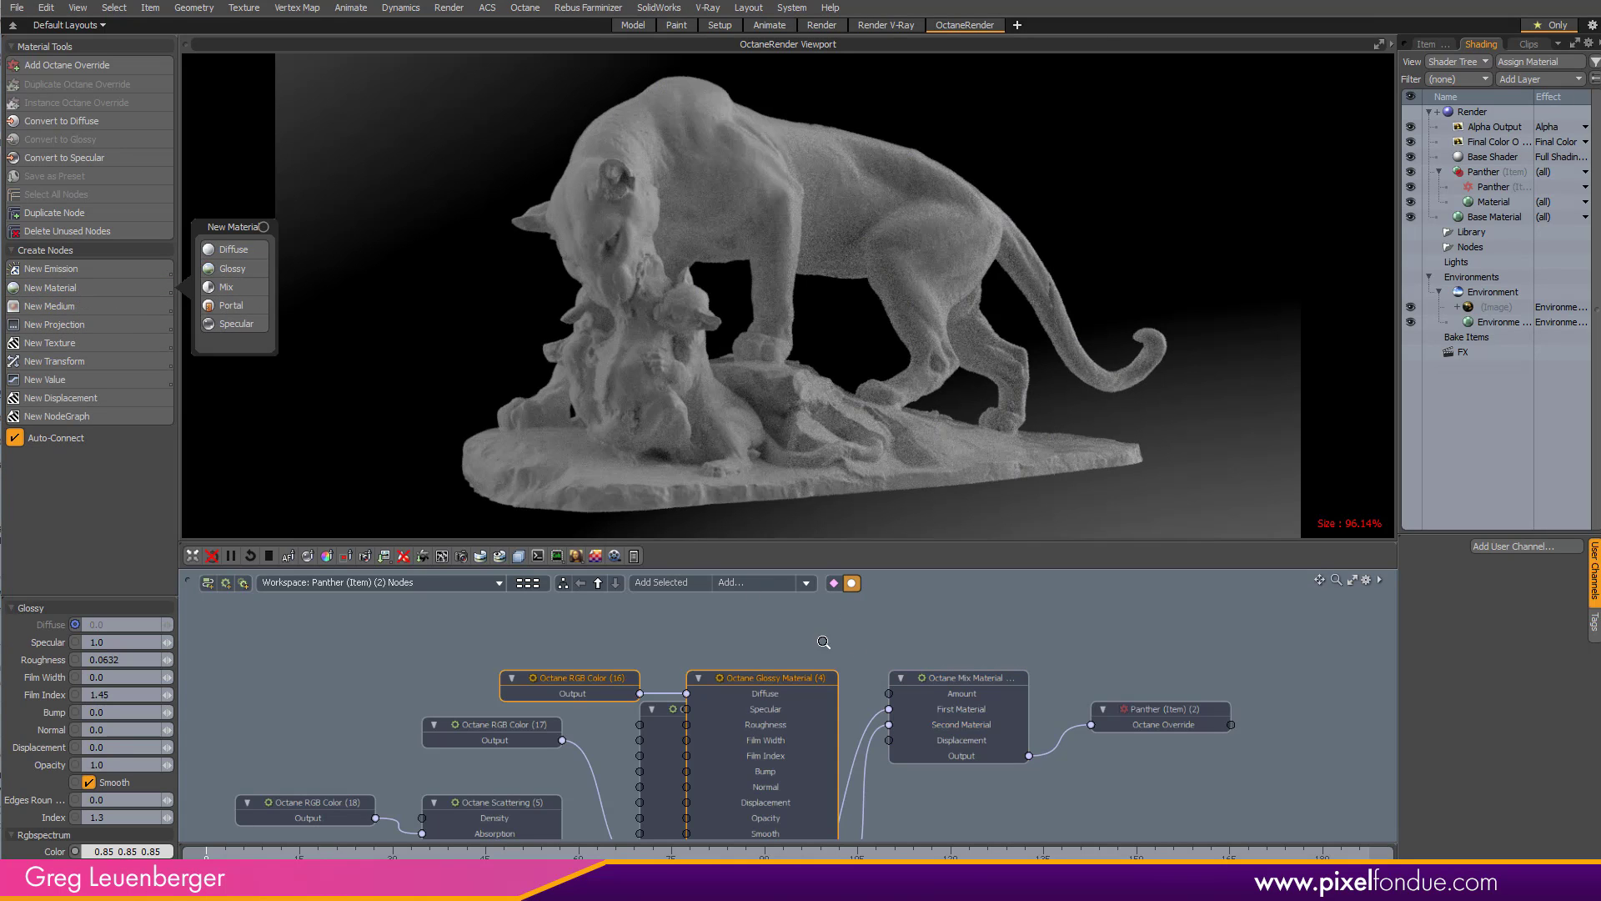
pyautogui.scroll(-2, 799, 681)
pyautogui.moveTo(794, 704); pyautogui.dragTo(750, 550)
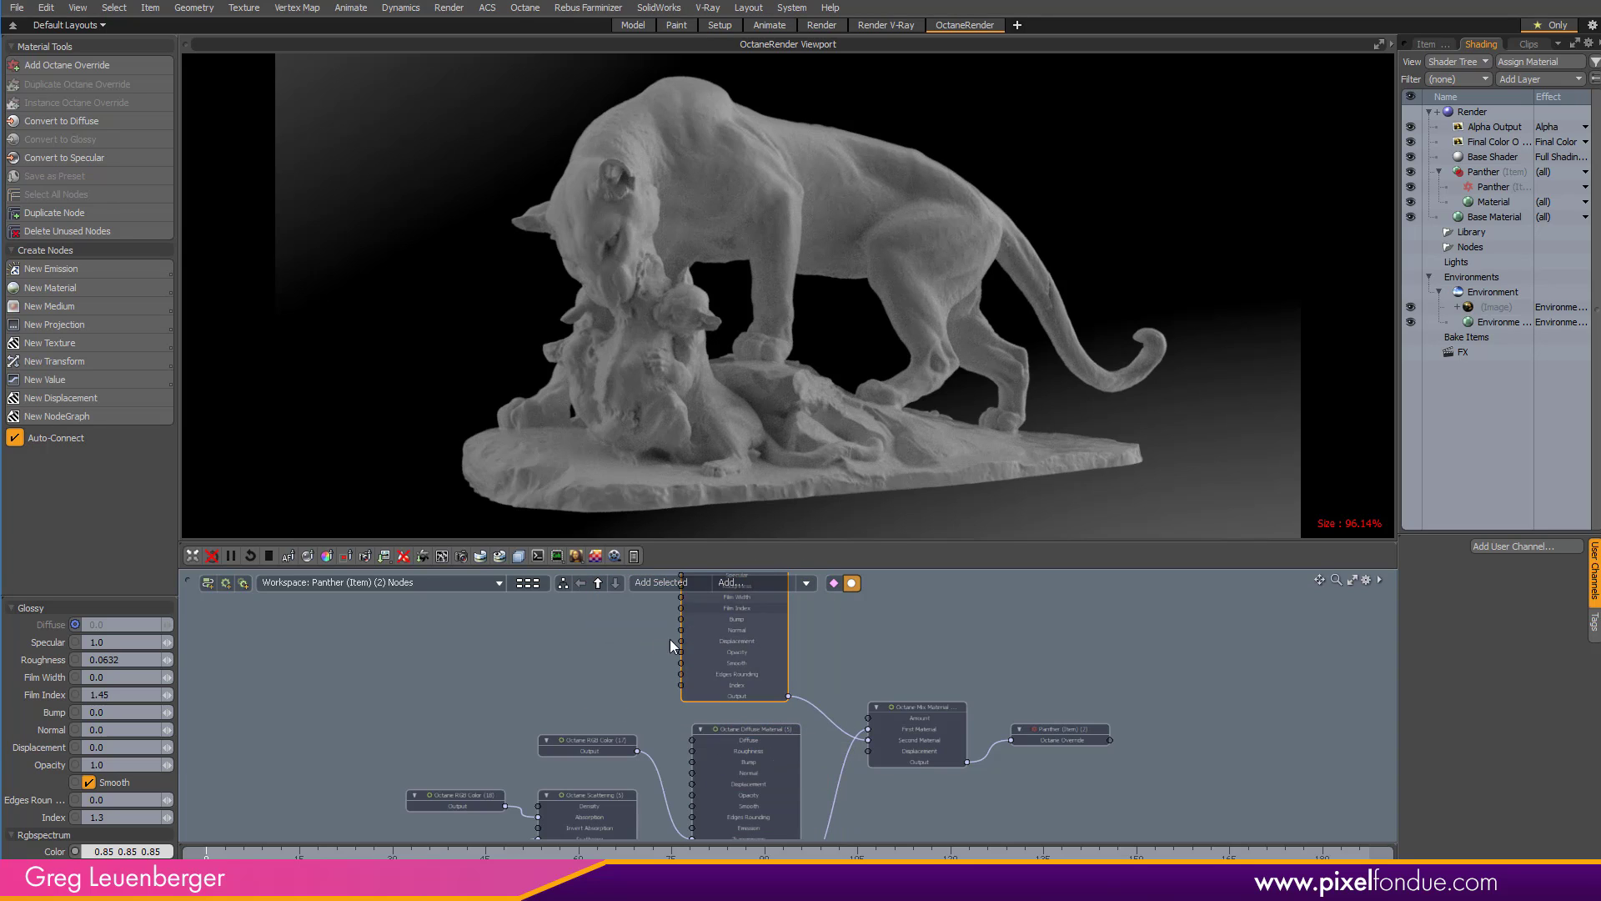
# Set the RGB Color feeding the glossy material's Diffuse input to black, 0.0 0.0 0.0
pyautogui.moveTo(642, 648); pyautogui.dragTo(672, 730, button='middle')
pyautogui.click(639, 638)
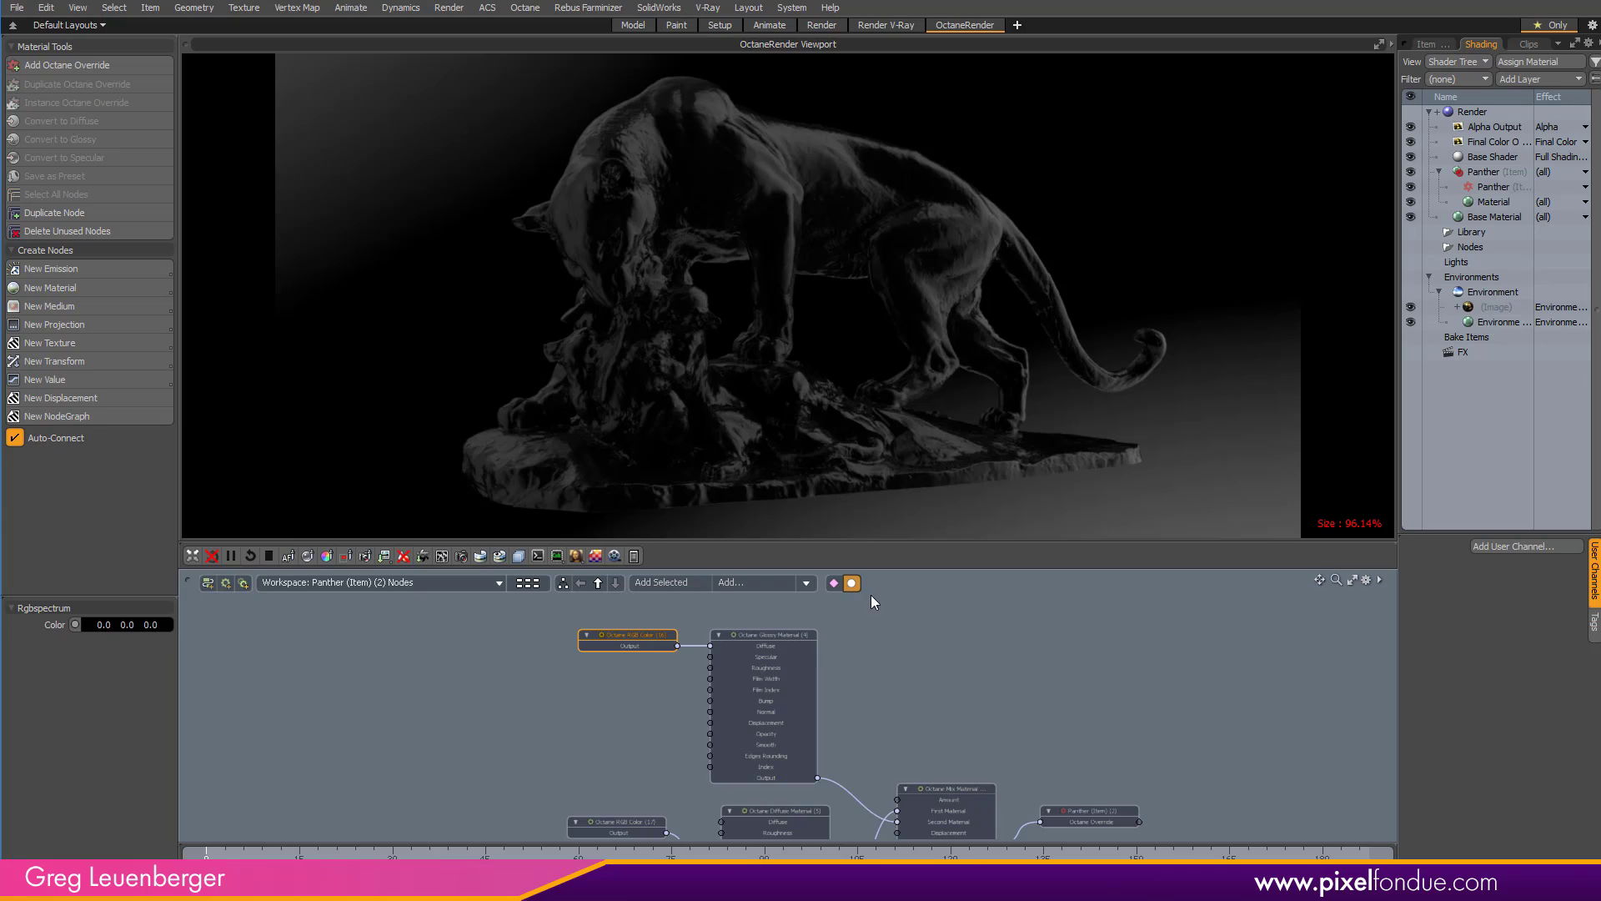
# Set the glossy material's Index to 2.8 and its Roughness to 0.02
pyautogui.moveTo(783, 634); pyautogui.dragTo(793, 624)
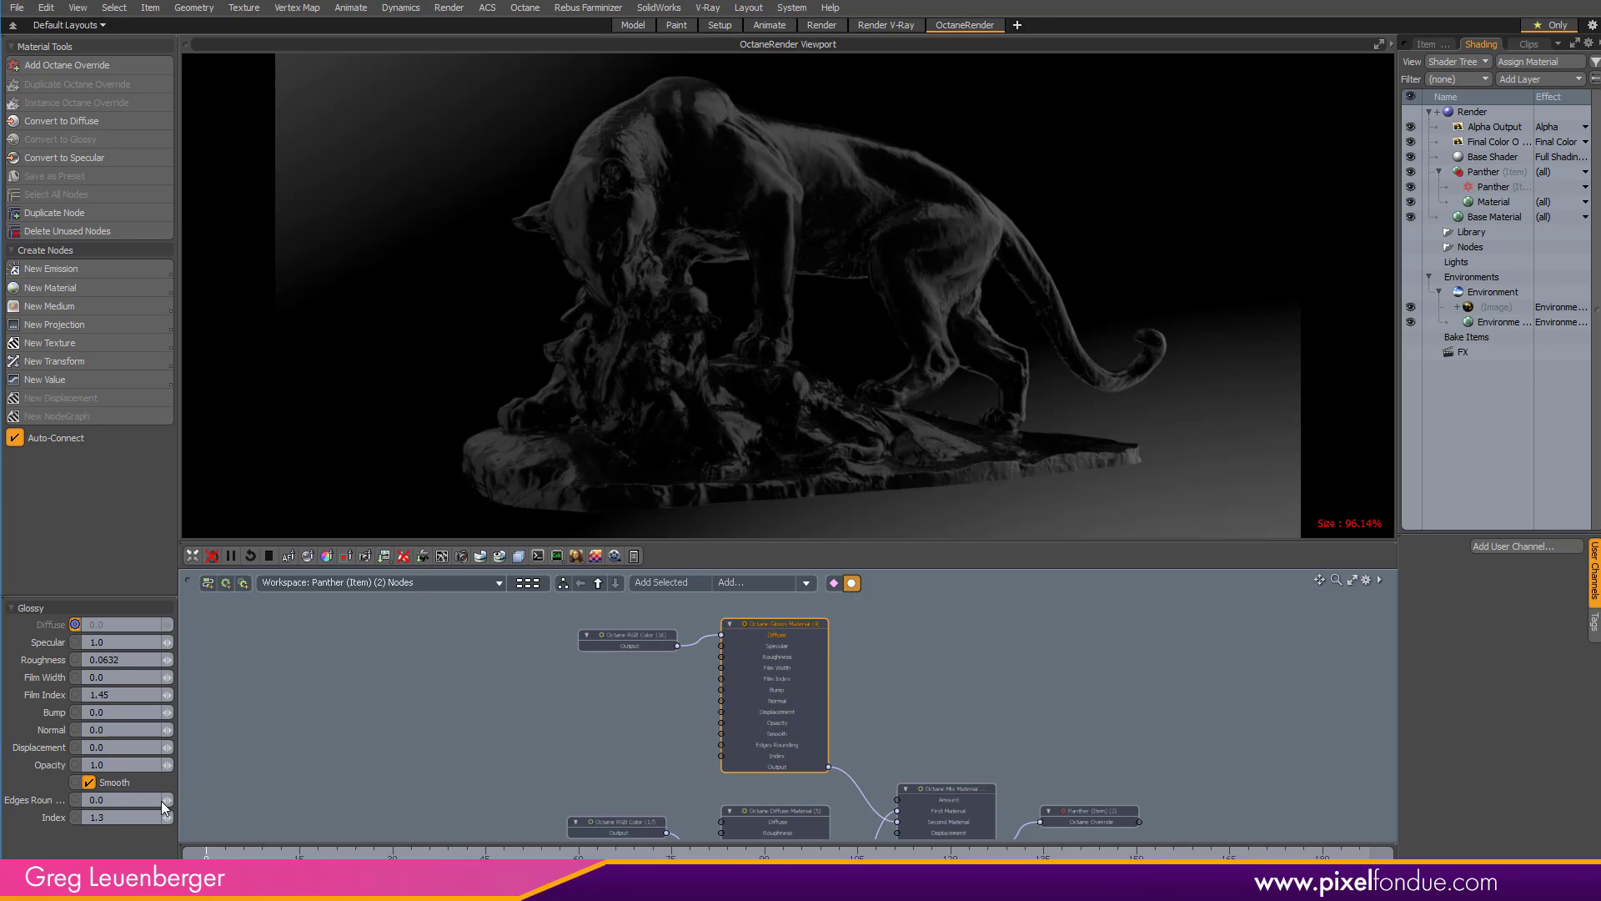
pyautogui.moveTo(136, 596); pyautogui.dragTo(136, 526)
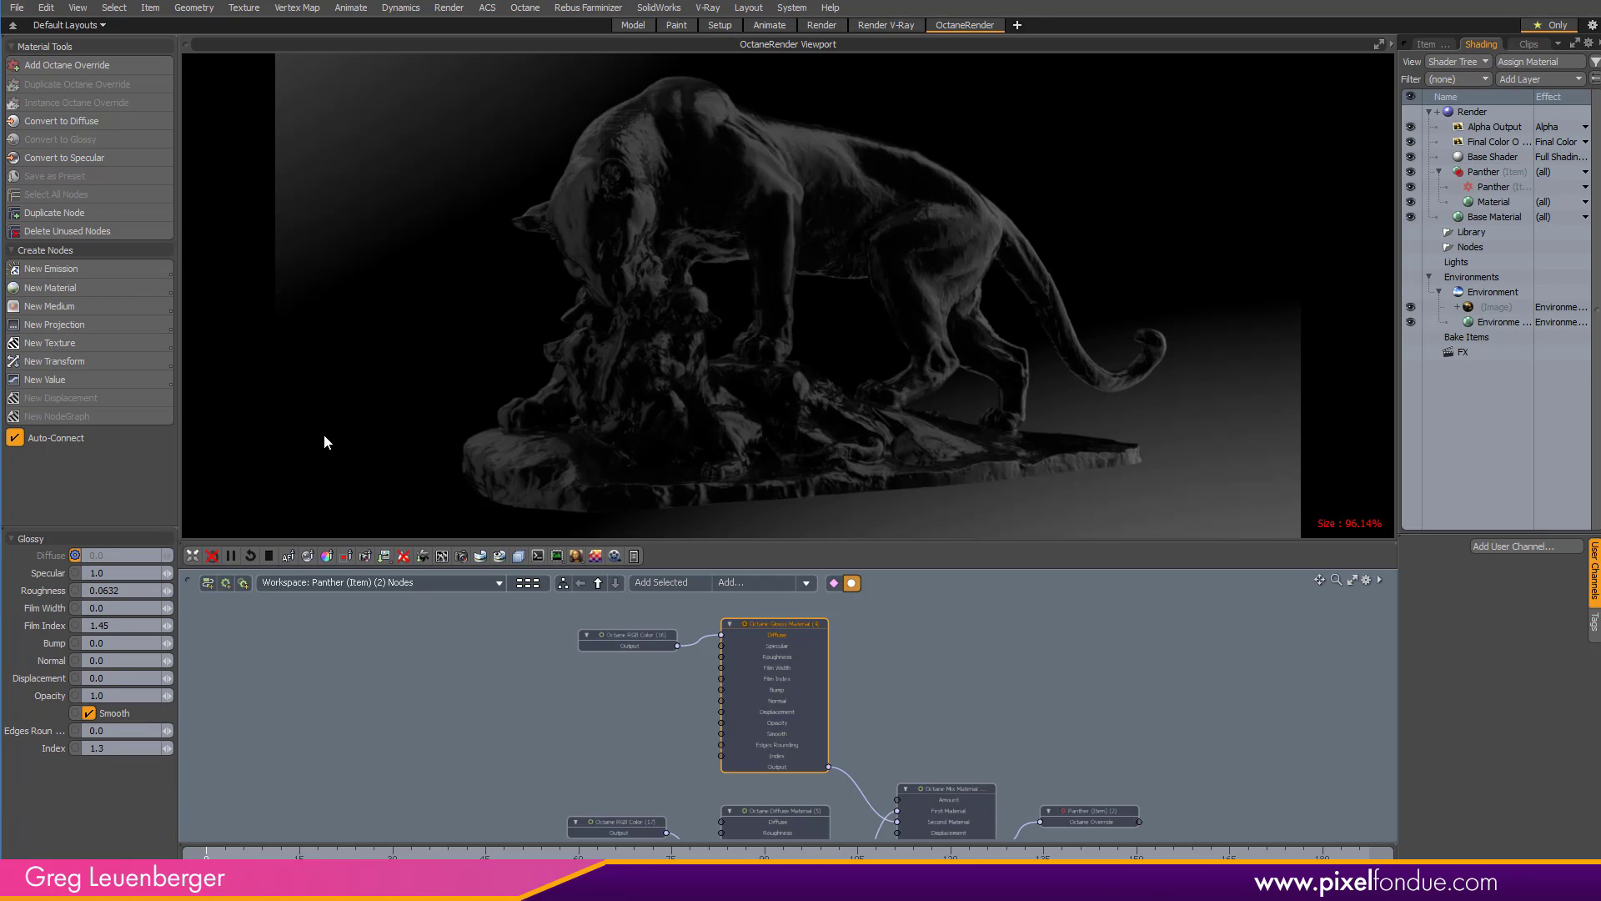
pyautogui.click(124, 747)
pyautogui.write('2.8')
pyautogui.press('Return')
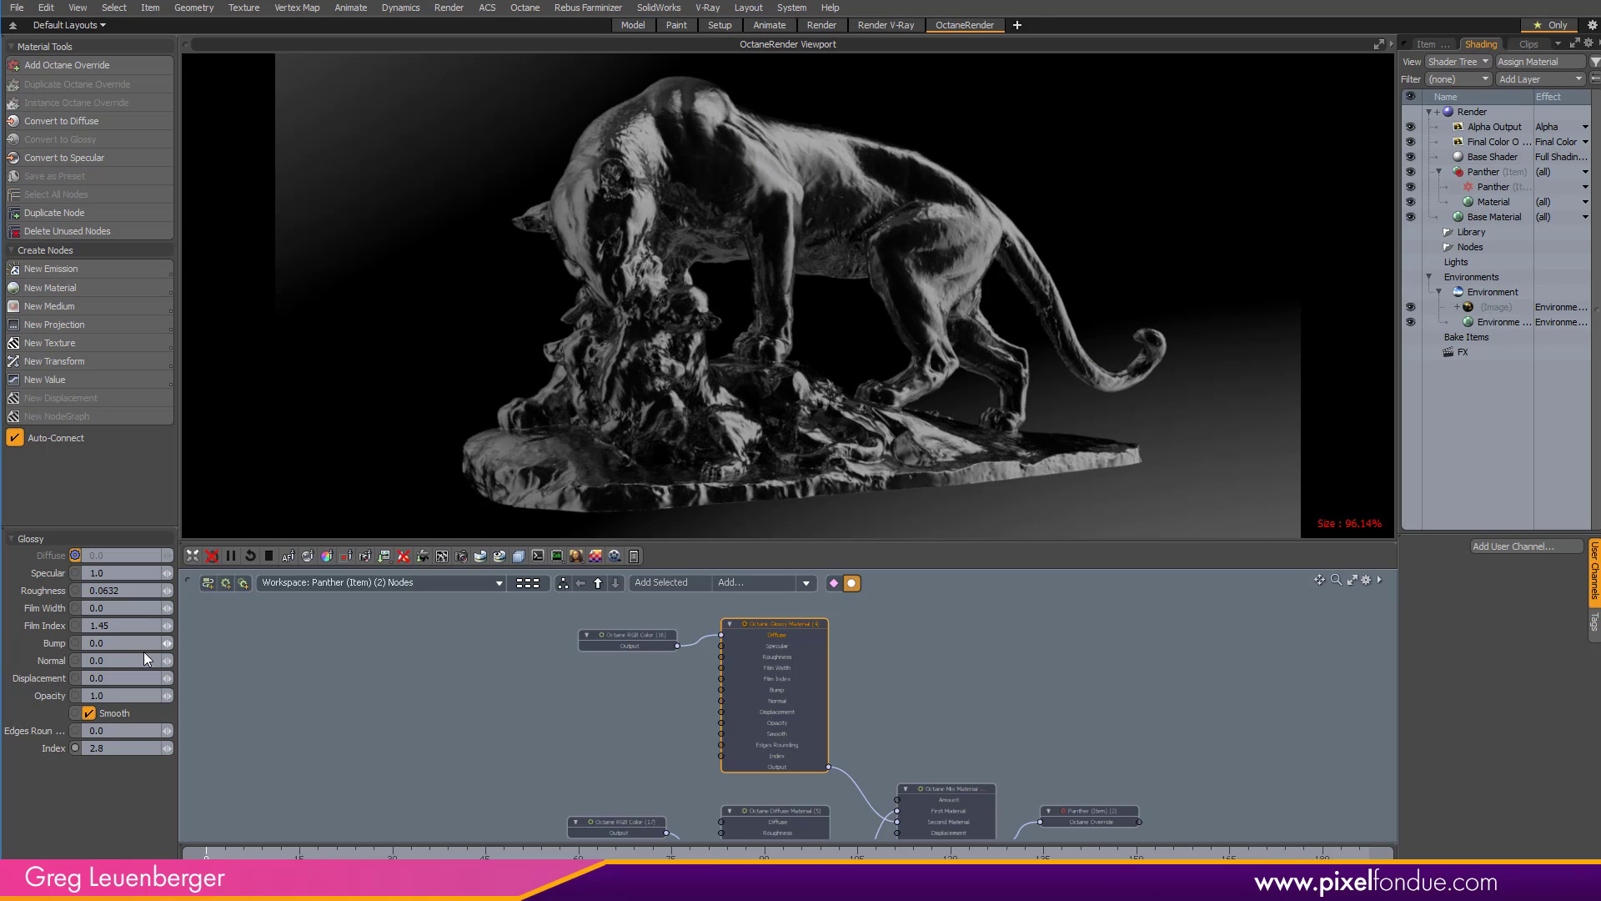
pyautogui.click(125, 591)
pyautogui.write('0.02')
pyautogui.press('Return')
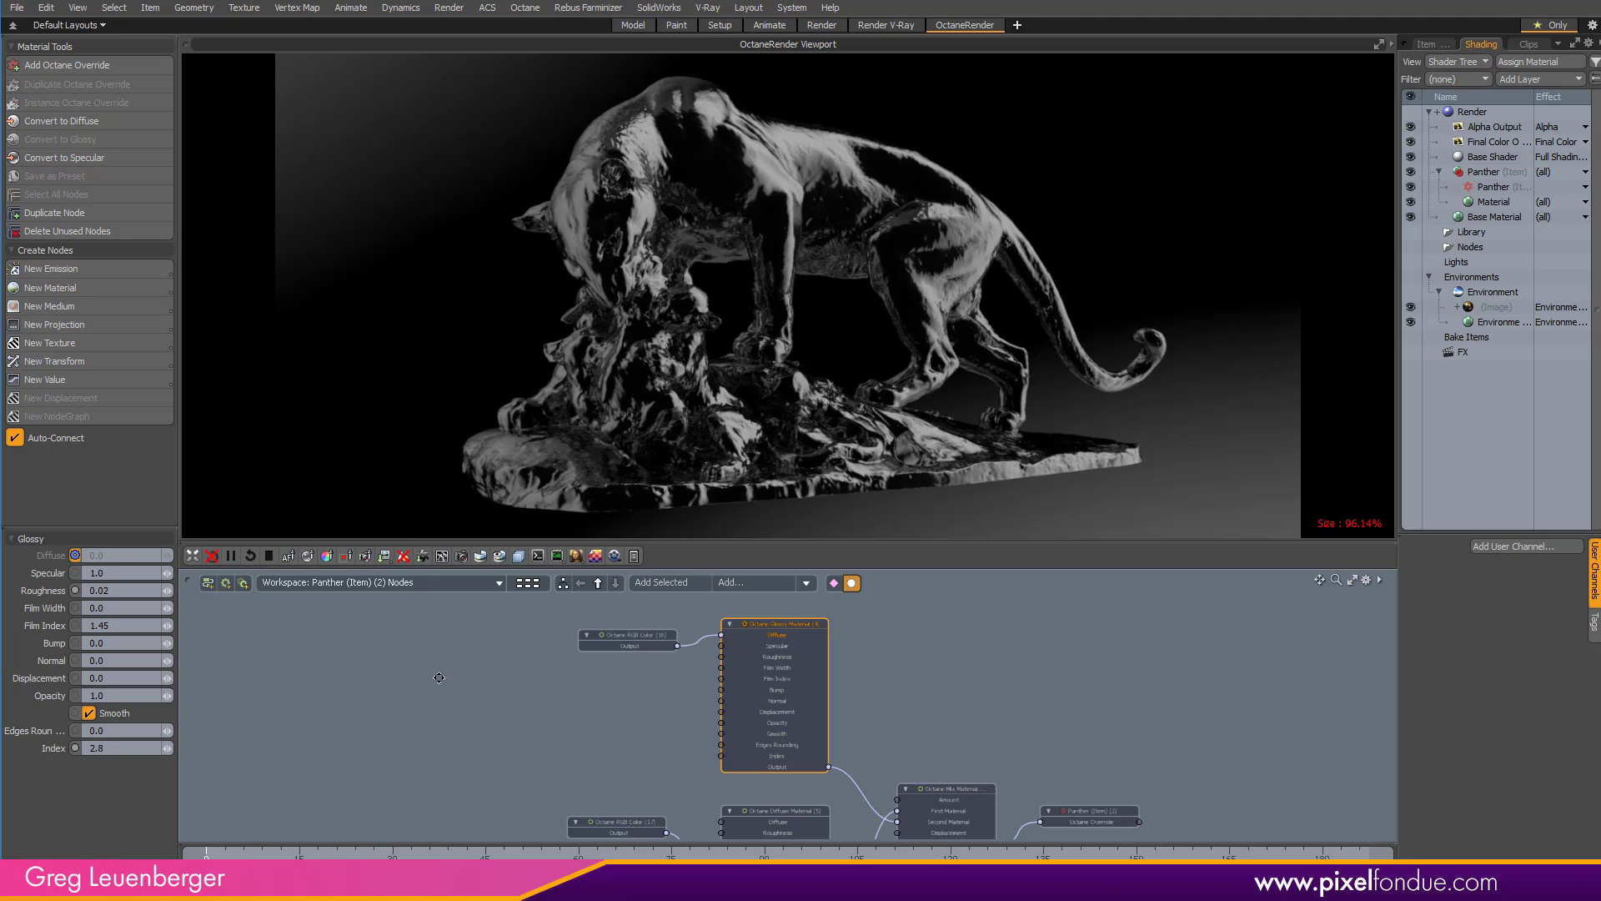
# Try the Mix material's Amount at 1.0, and then return it to 0.0
pyautogui.keyDown('alt'); pyautogui.moveTo(446, 681); pyautogui.dragTo(407, 632); pyautogui.keyUp('alt')
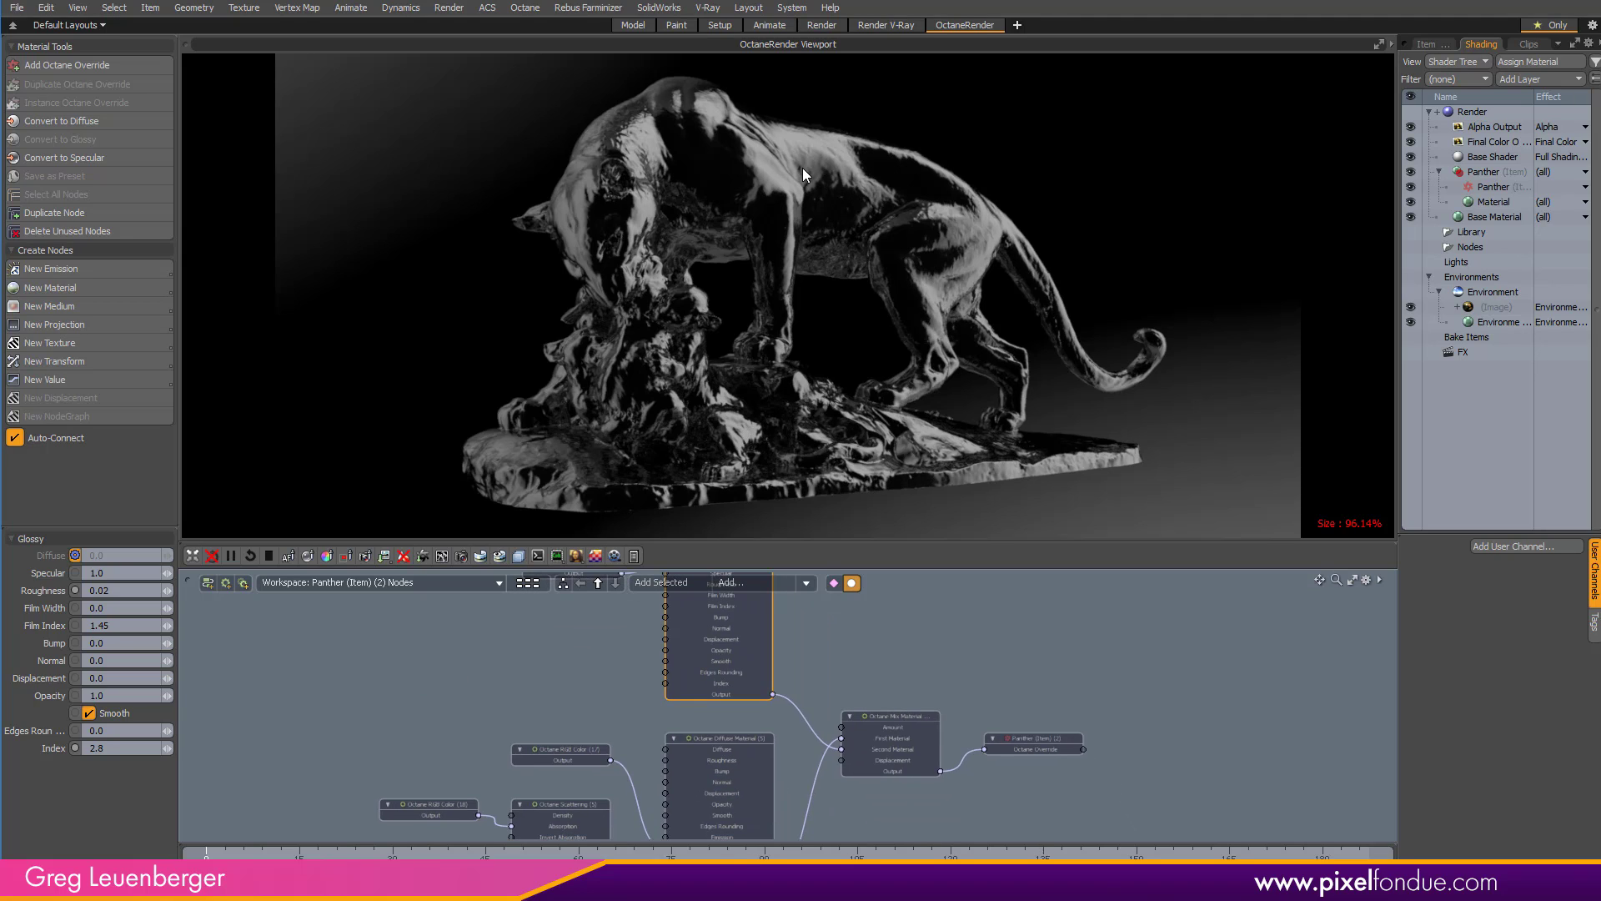
pyautogui.click(874, 718)
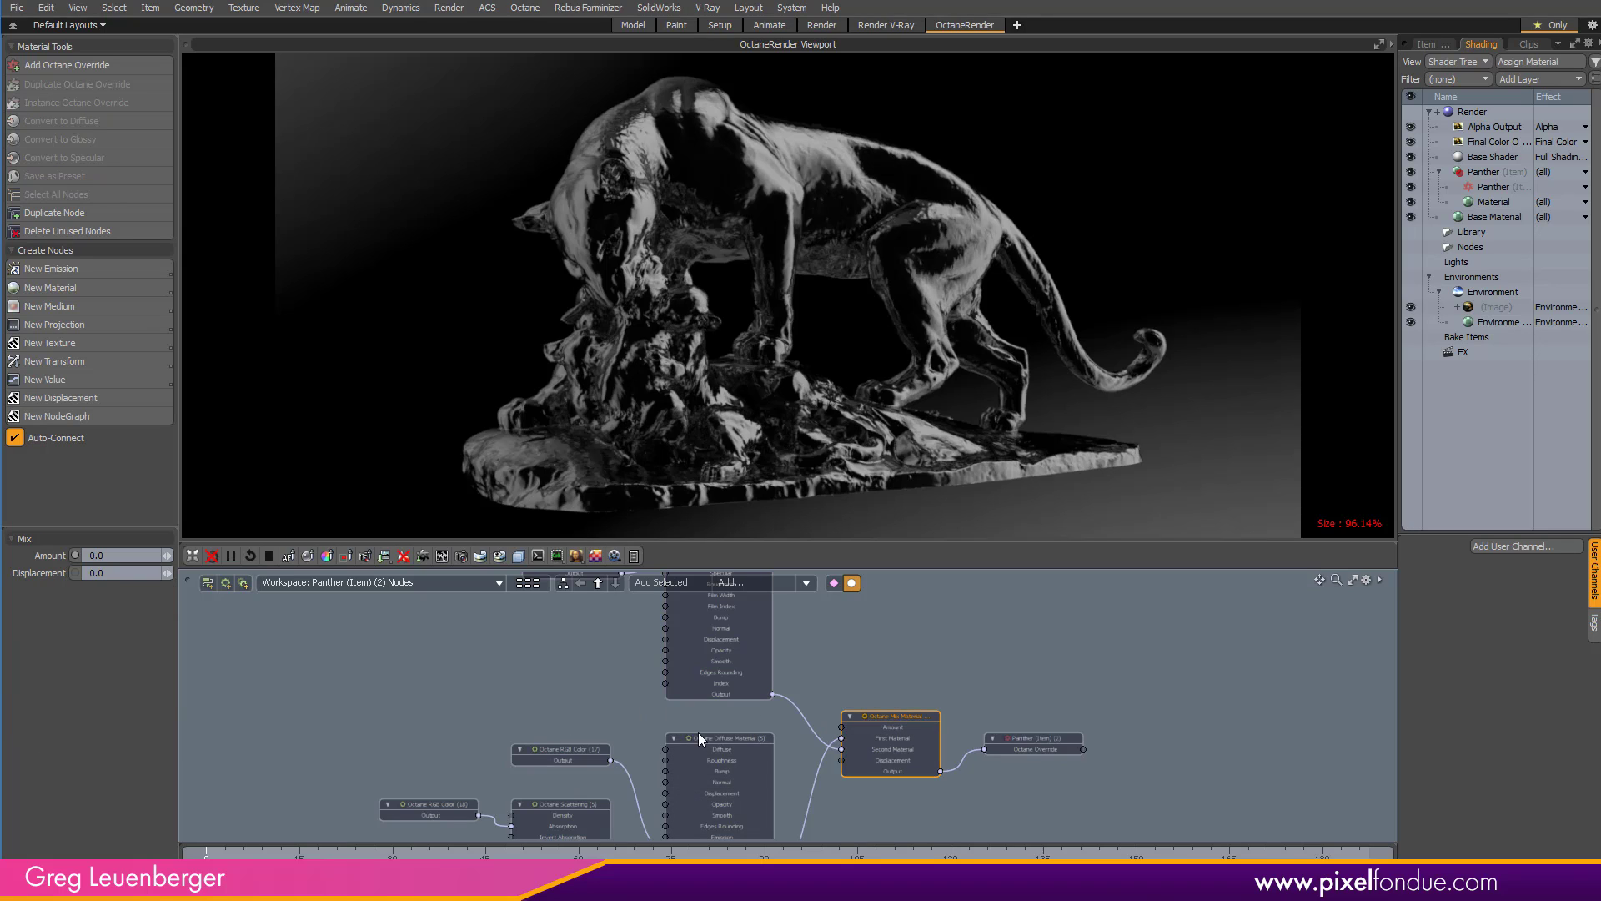
pyautogui.press('BackSpace')
pyautogui.press('BackSpace')
pyautogui.press('BackSpace')
pyautogui.write('1')
pyautogui.press('Return')
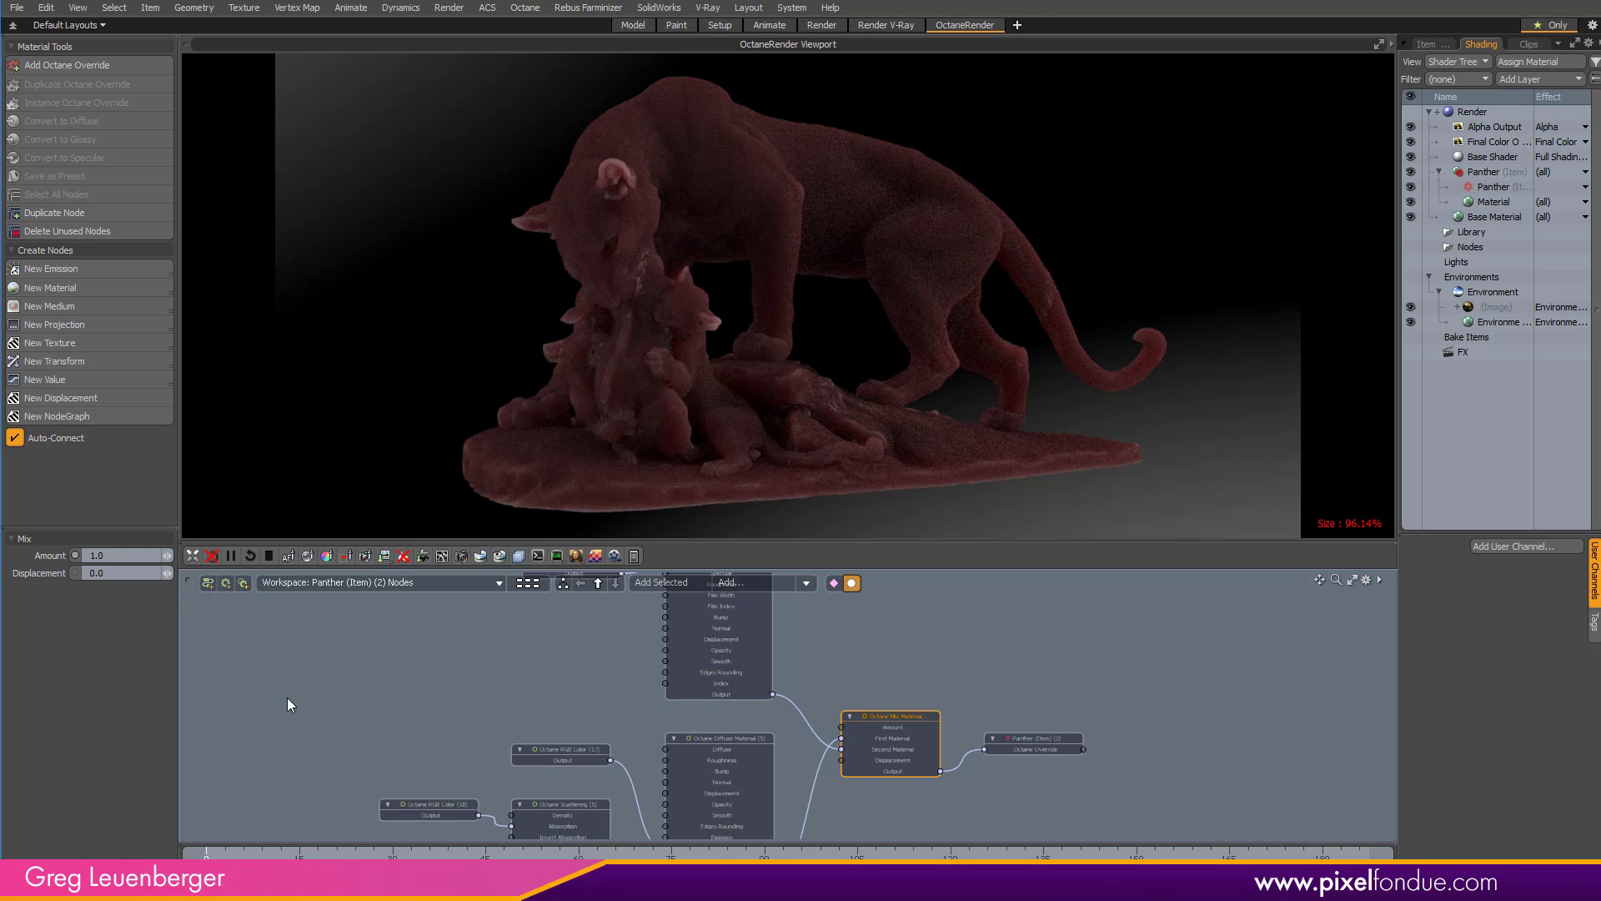
pyautogui.click(83, 555)
pyautogui.write('0')
pyautogui.press('Return')
# Try the Mix material's Amount at 0.9, and then raise it to 0.95
pyautogui.click(125, 556)
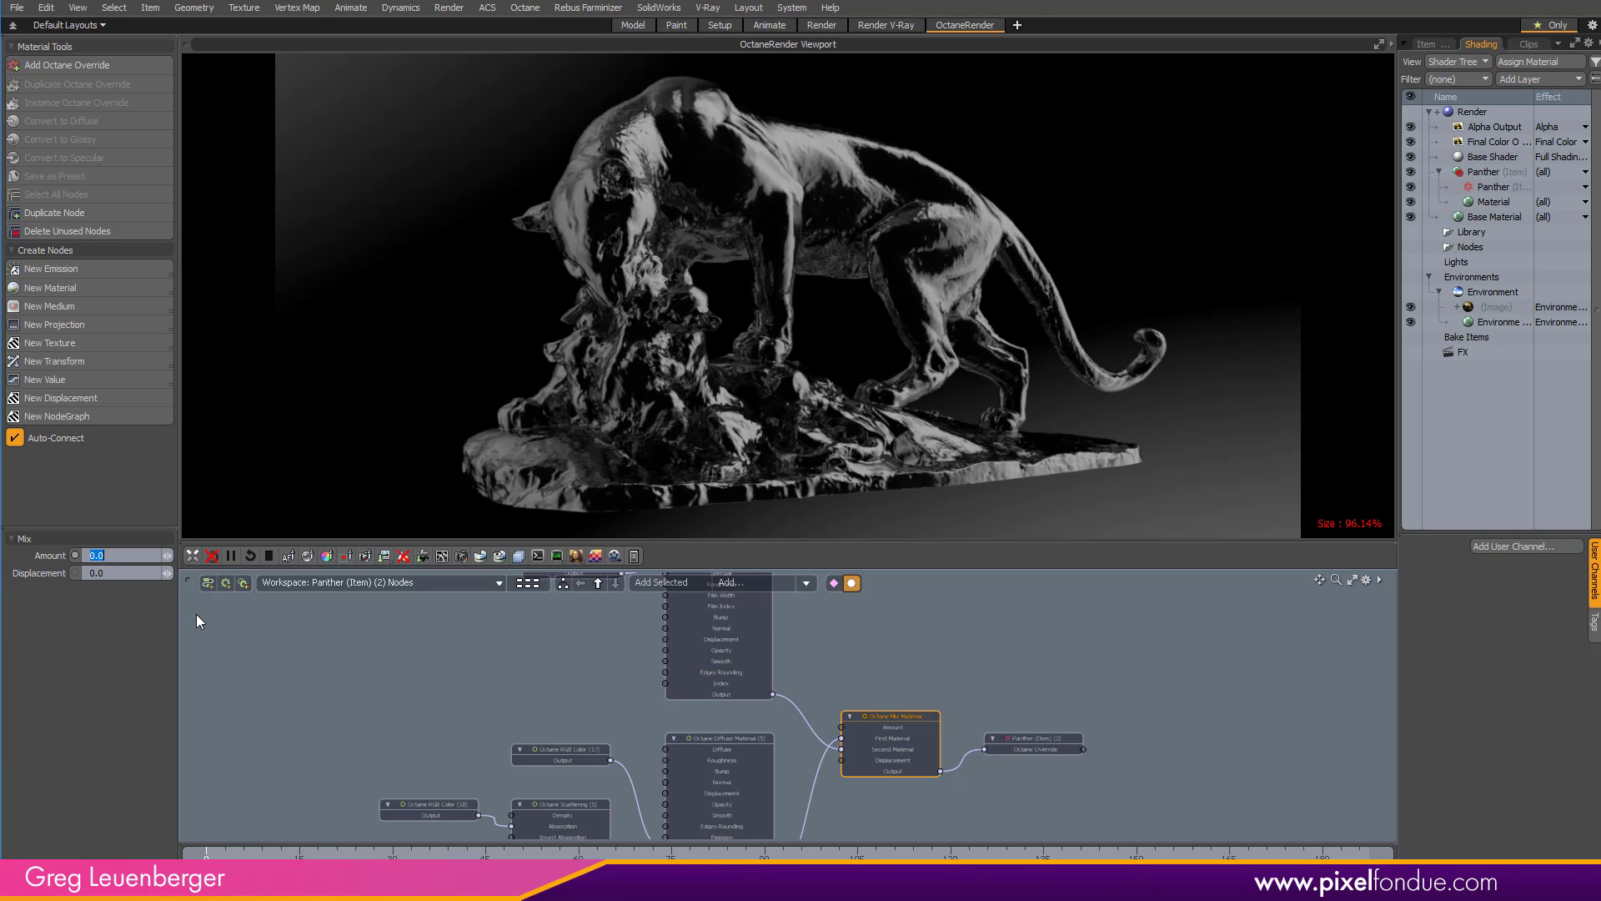
pyautogui.write('0.9')
pyautogui.press('Return')
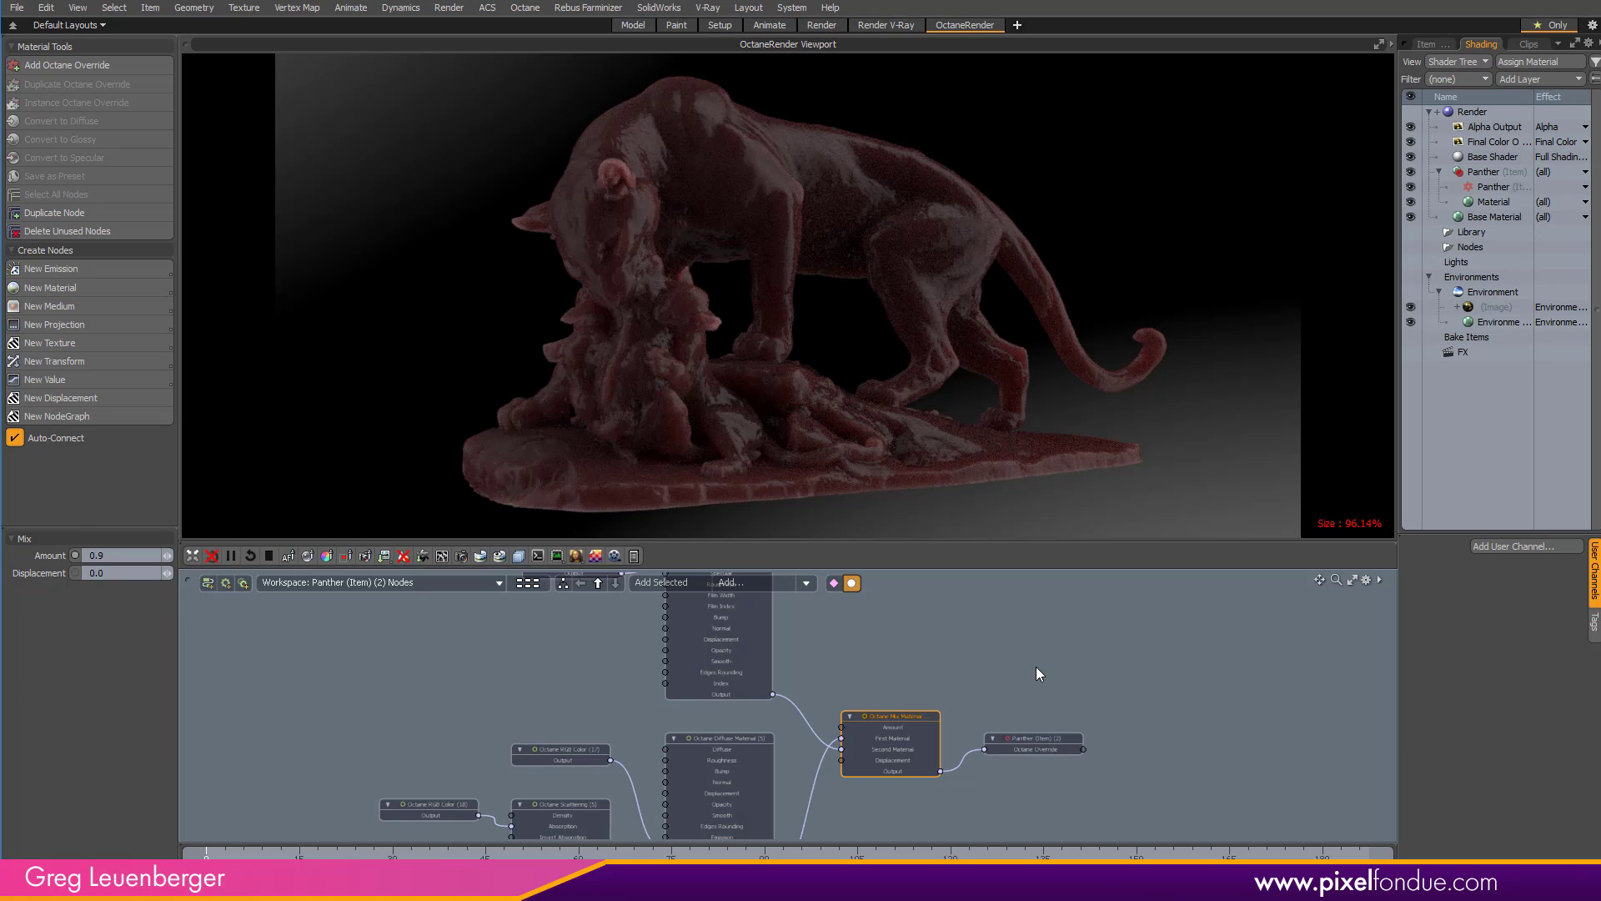
pyautogui.moveTo(1033, 673); pyautogui.dragTo(1028, 686, button='middle')
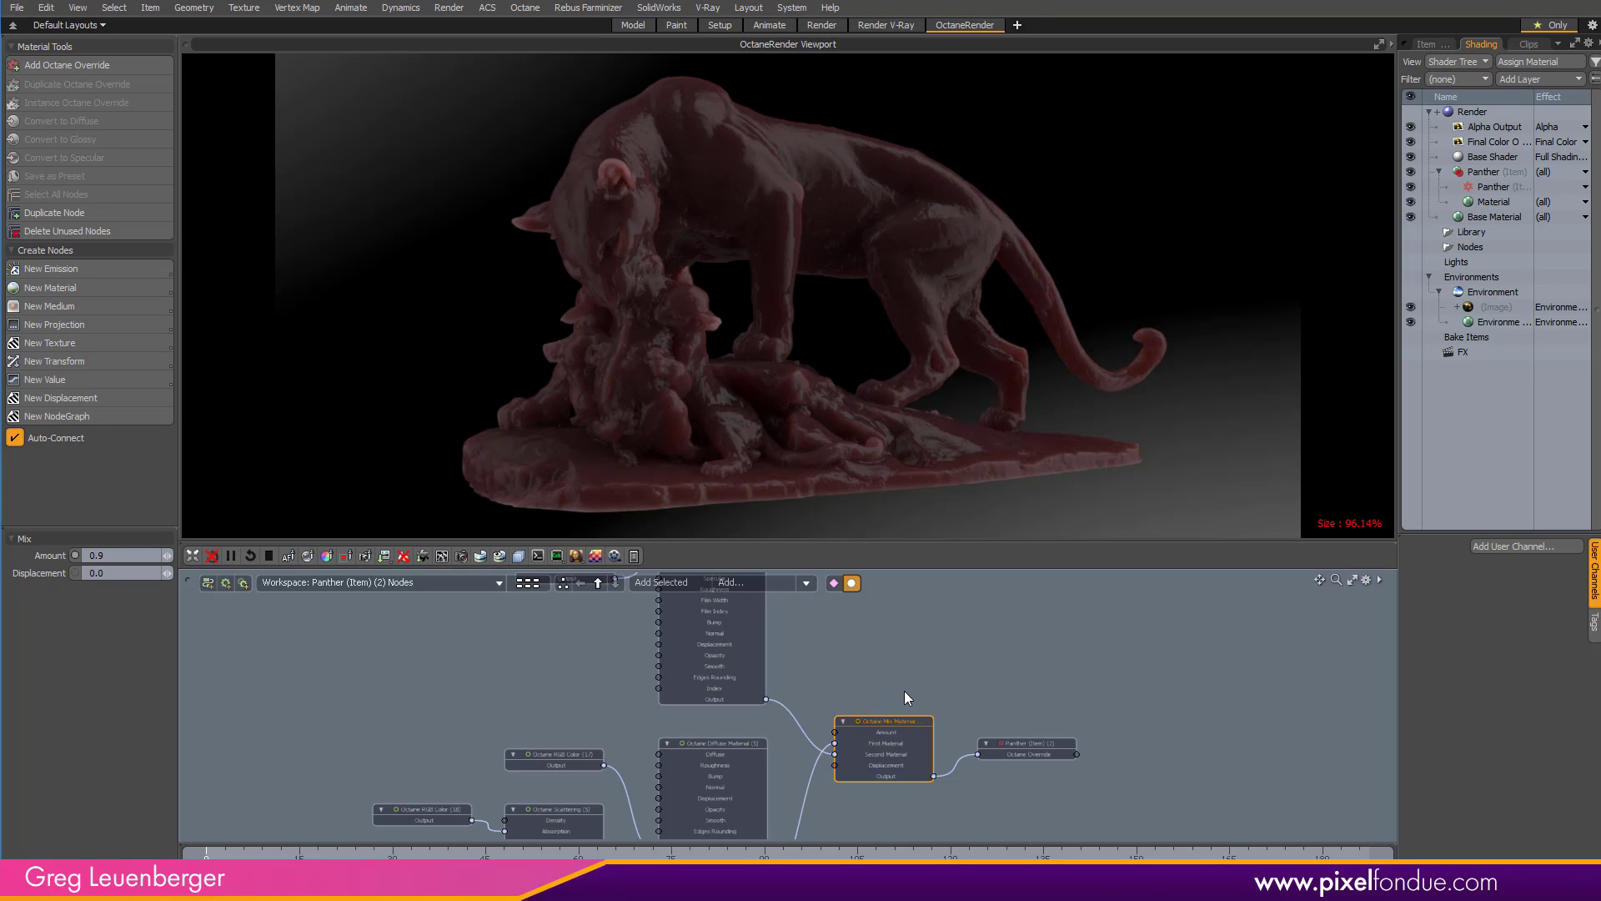
pyautogui.click(159, 558)
pyautogui.write('0.95')
pyautogui.press('Return')
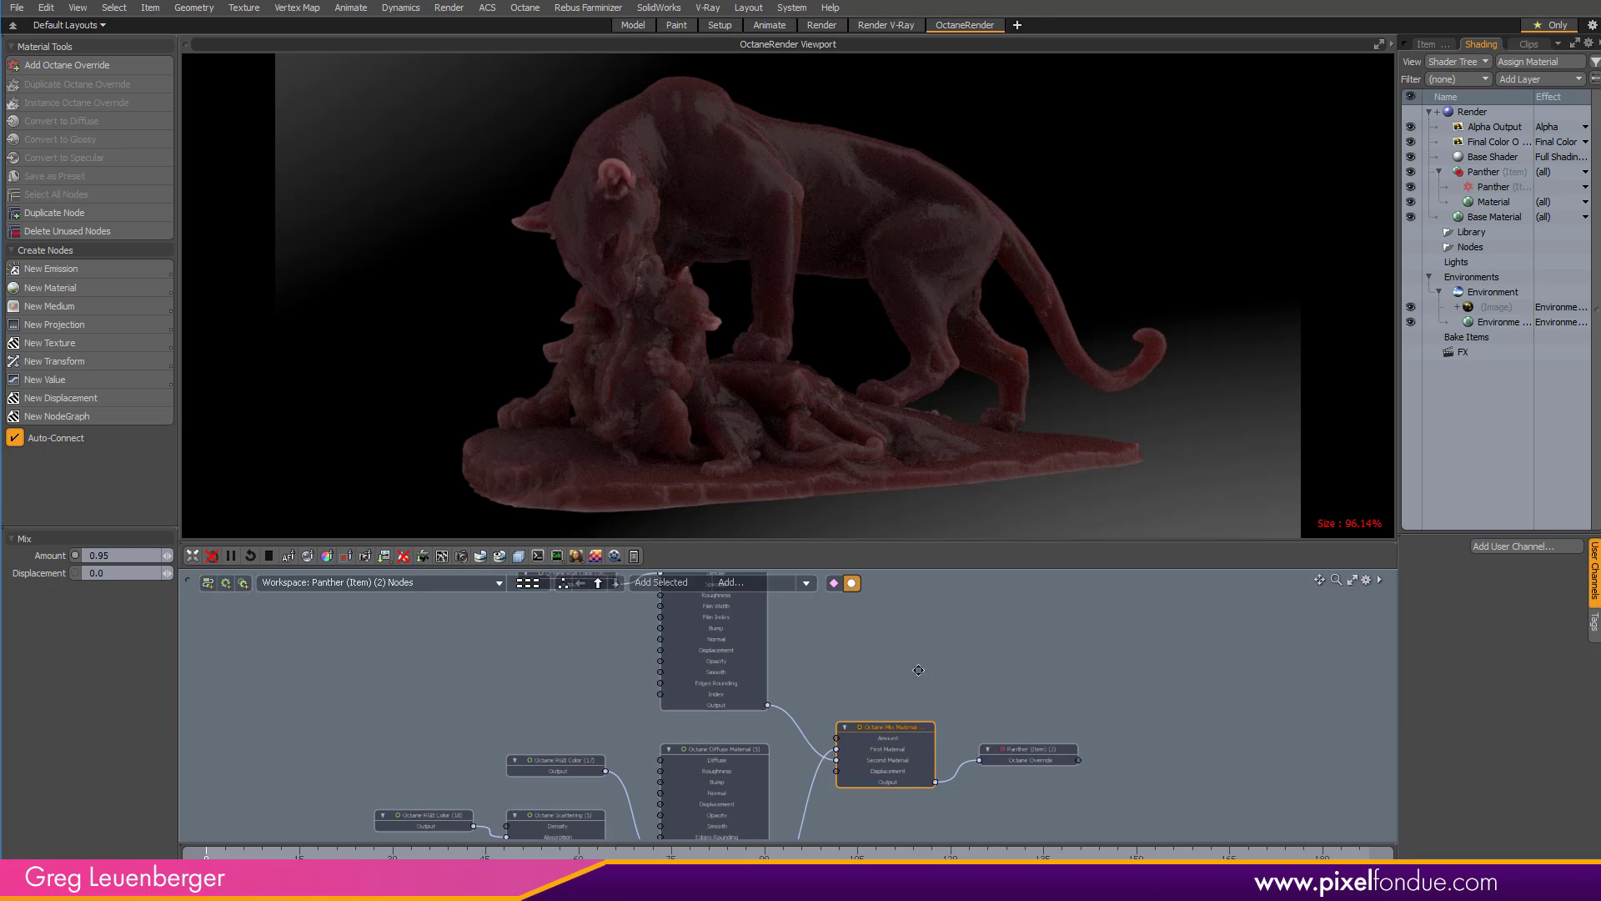
# Lower the glossy material's Index to 1.8
pyautogui.moveTo(768, 571); pyautogui.dragTo(804, 619, button='middle')
pyautogui.click(757, 613)
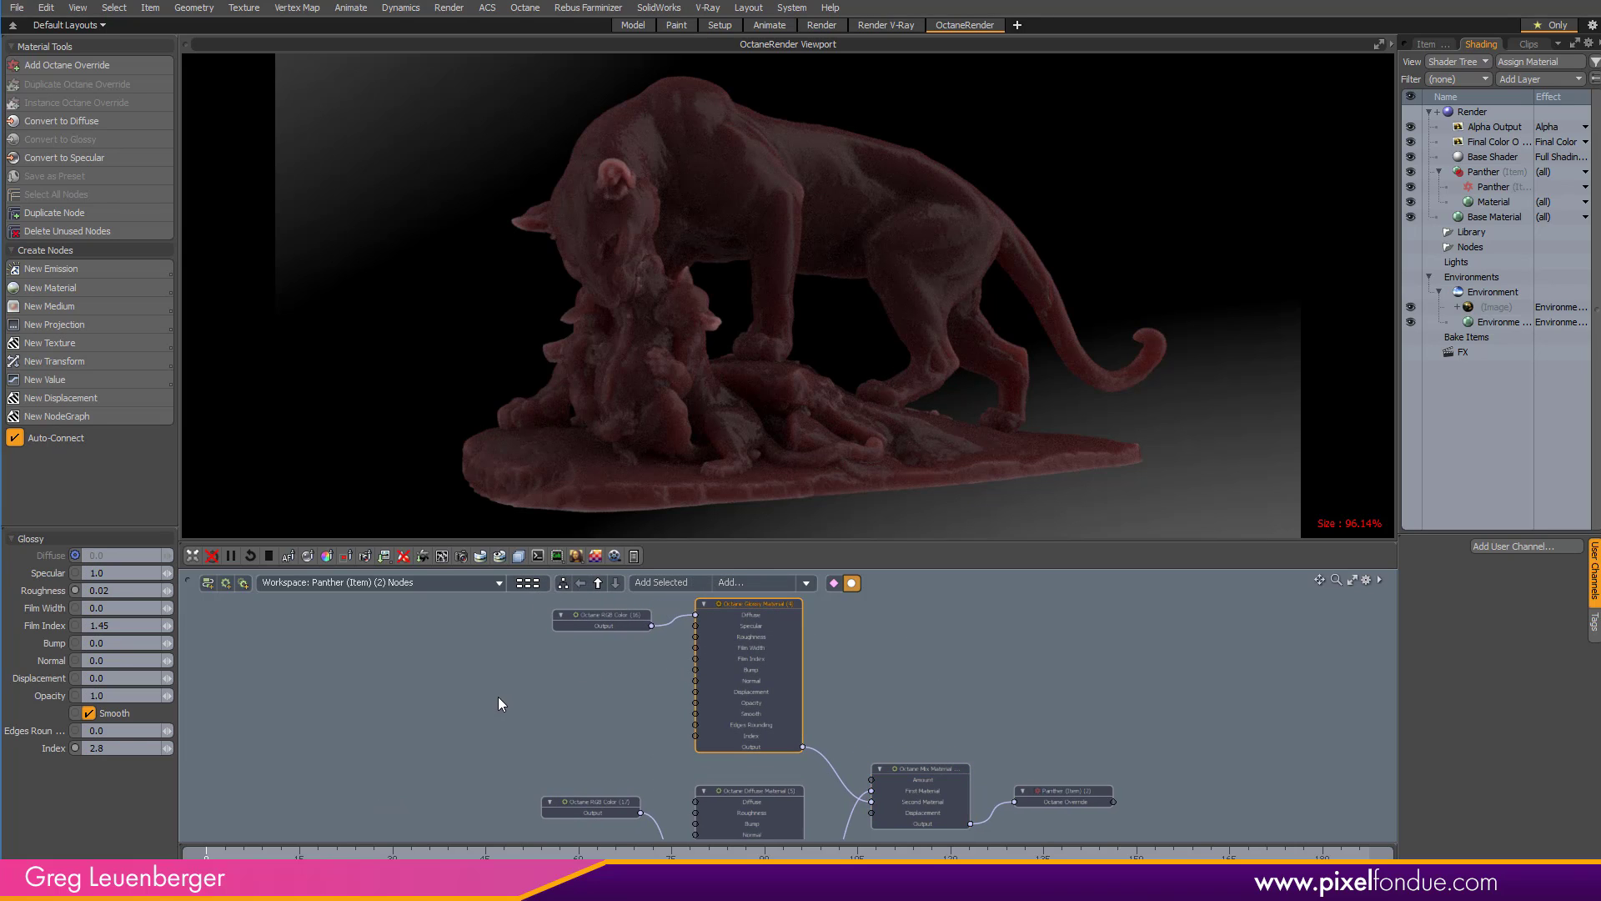
pyautogui.click(115, 748)
pyautogui.write('1.')
pyautogui.press('Return')
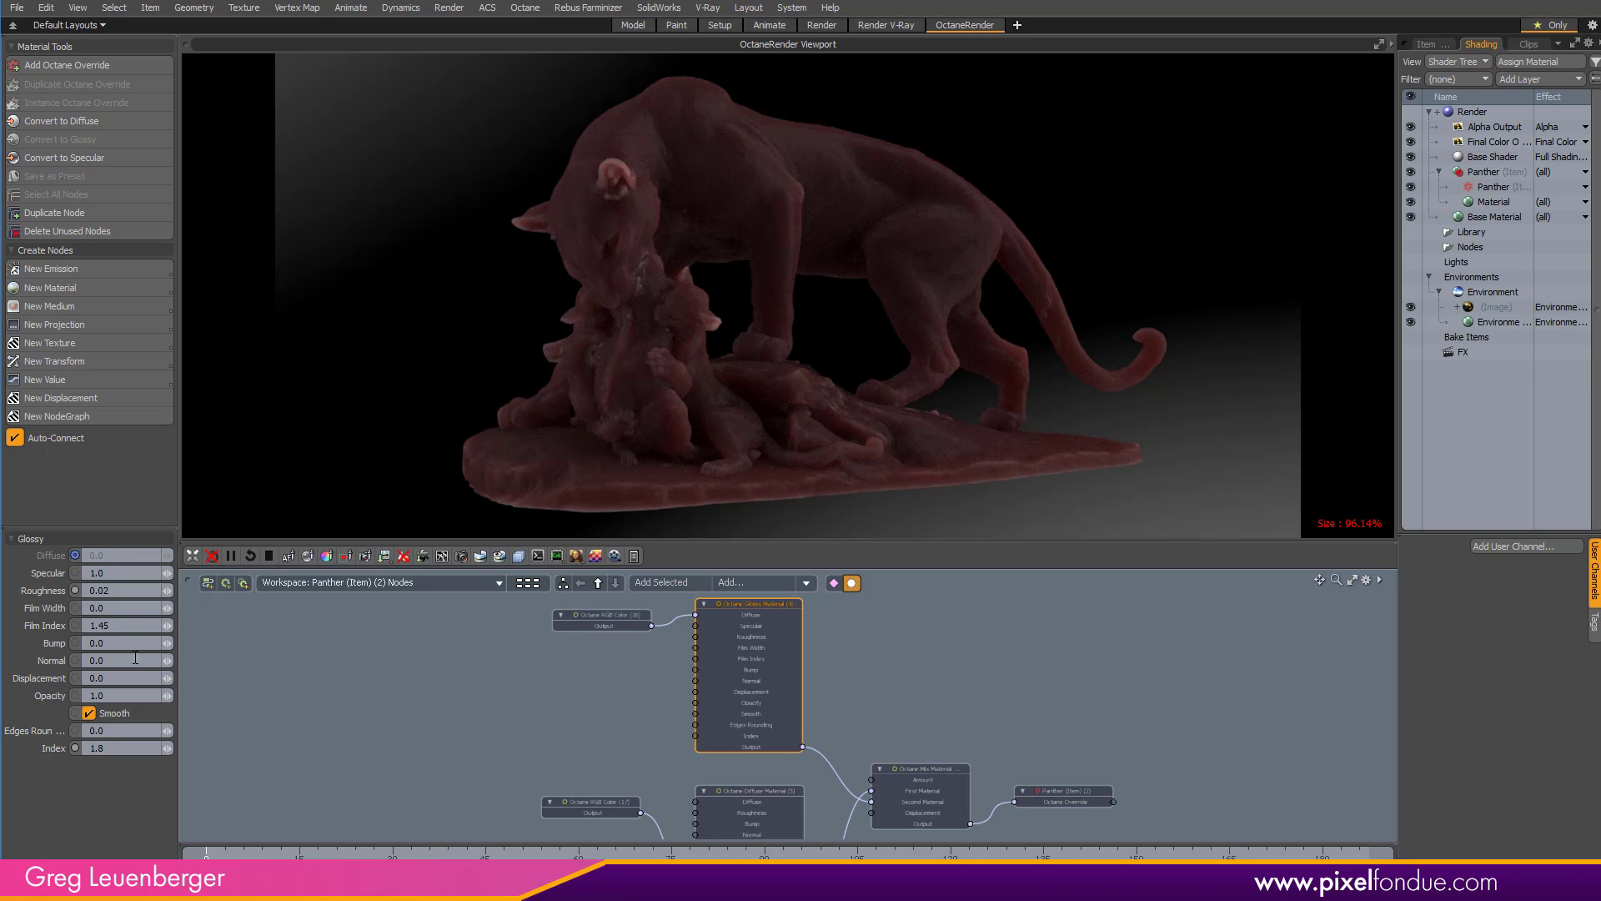
# Try the glossy material's Roughness at 0.0, set it to 0.1, and set the Index to 2.4
pyautogui.click(131, 589)
pyautogui.write('0.')
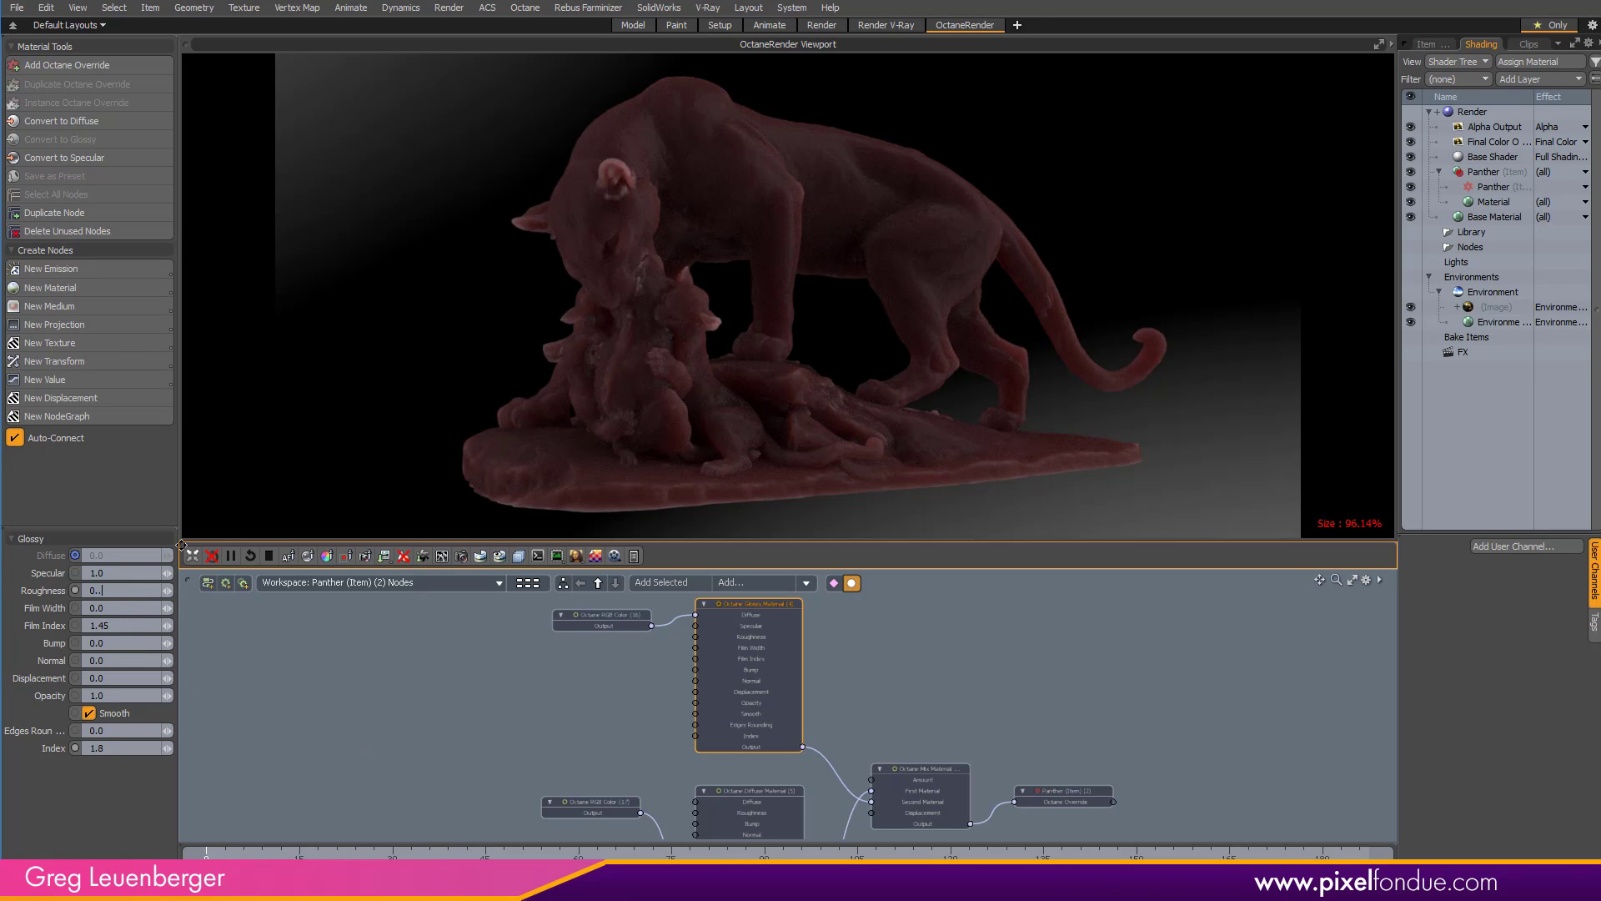
pyautogui.click(125, 590)
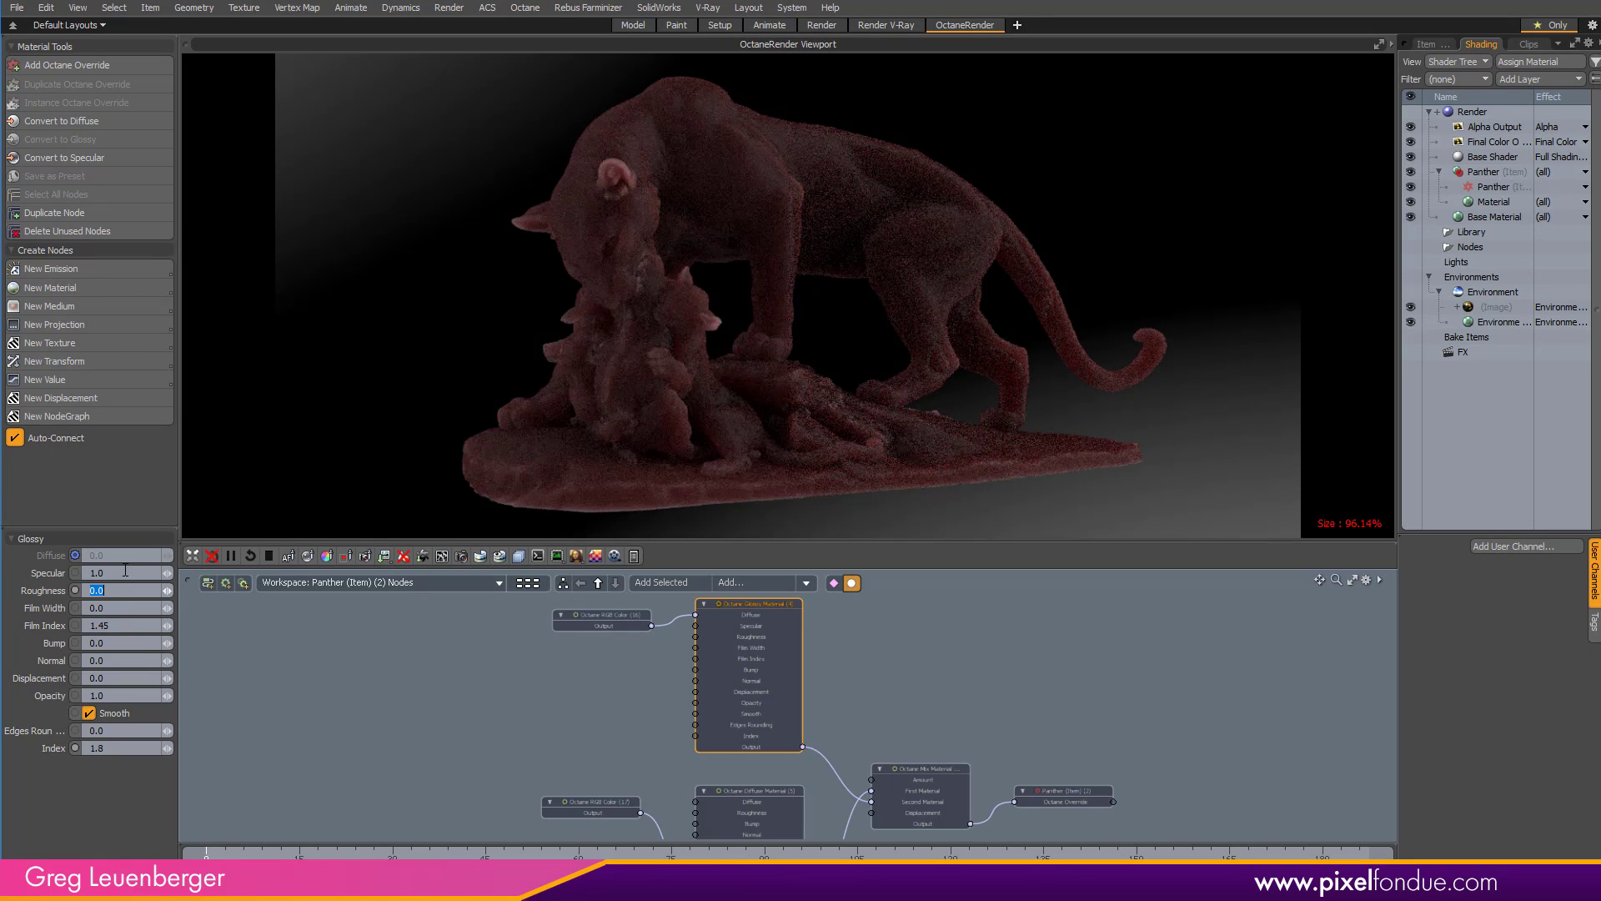
pyautogui.write('.1')
pyautogui.press('Return')
pyautogui.press('Return')
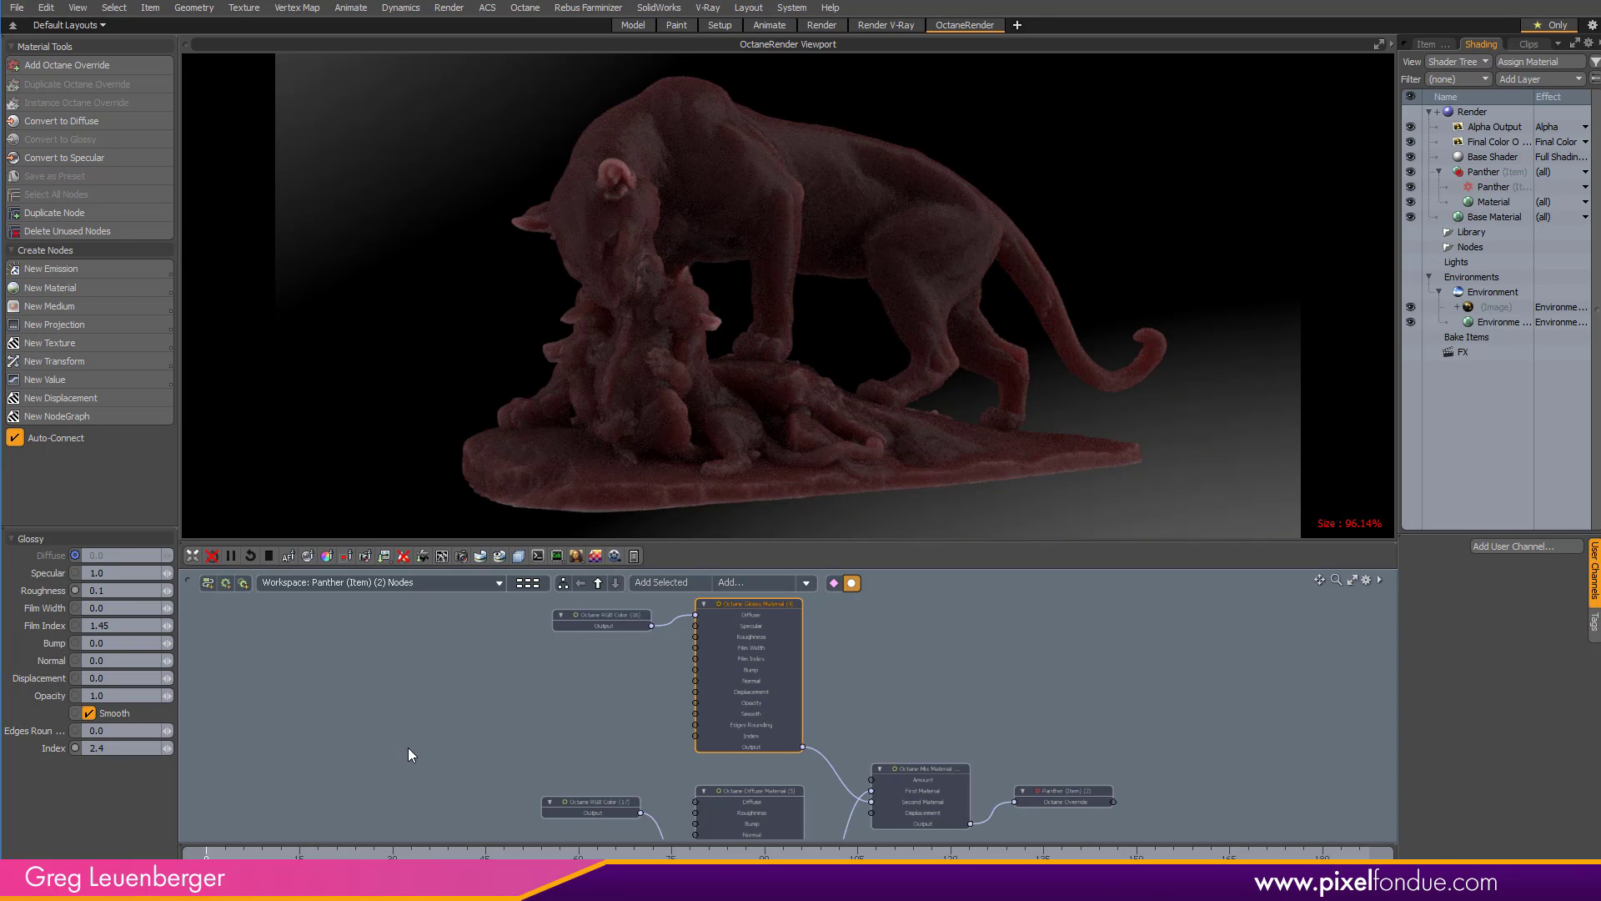
# Set the Mix material's Amount to 0.92
pyautogui.click(945, 769)
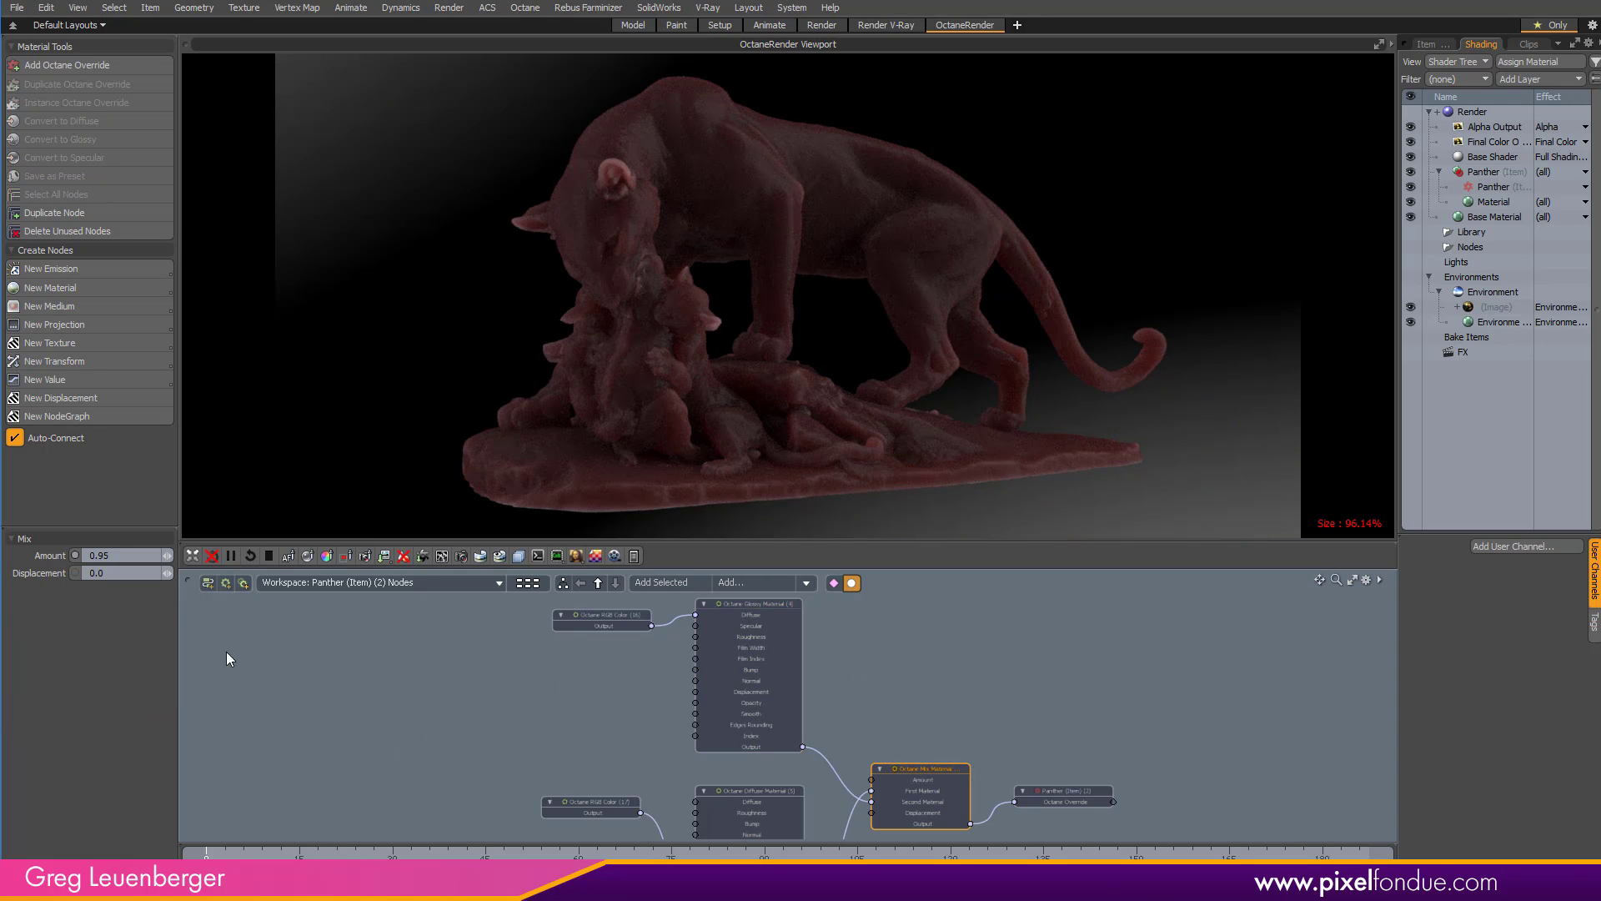
pyautogui.click(128, 554)
pyautogui.write('0.92')
pyautogui.press('Return')
# Move the Mix node away from the glossy material and add a Checks generator texture feeding its Amount input
pyautogui.moveTo(791, 827); pyautogui.dragTo(737, 766, button='middle')
pyautogui.scroll(3, 738, 766)
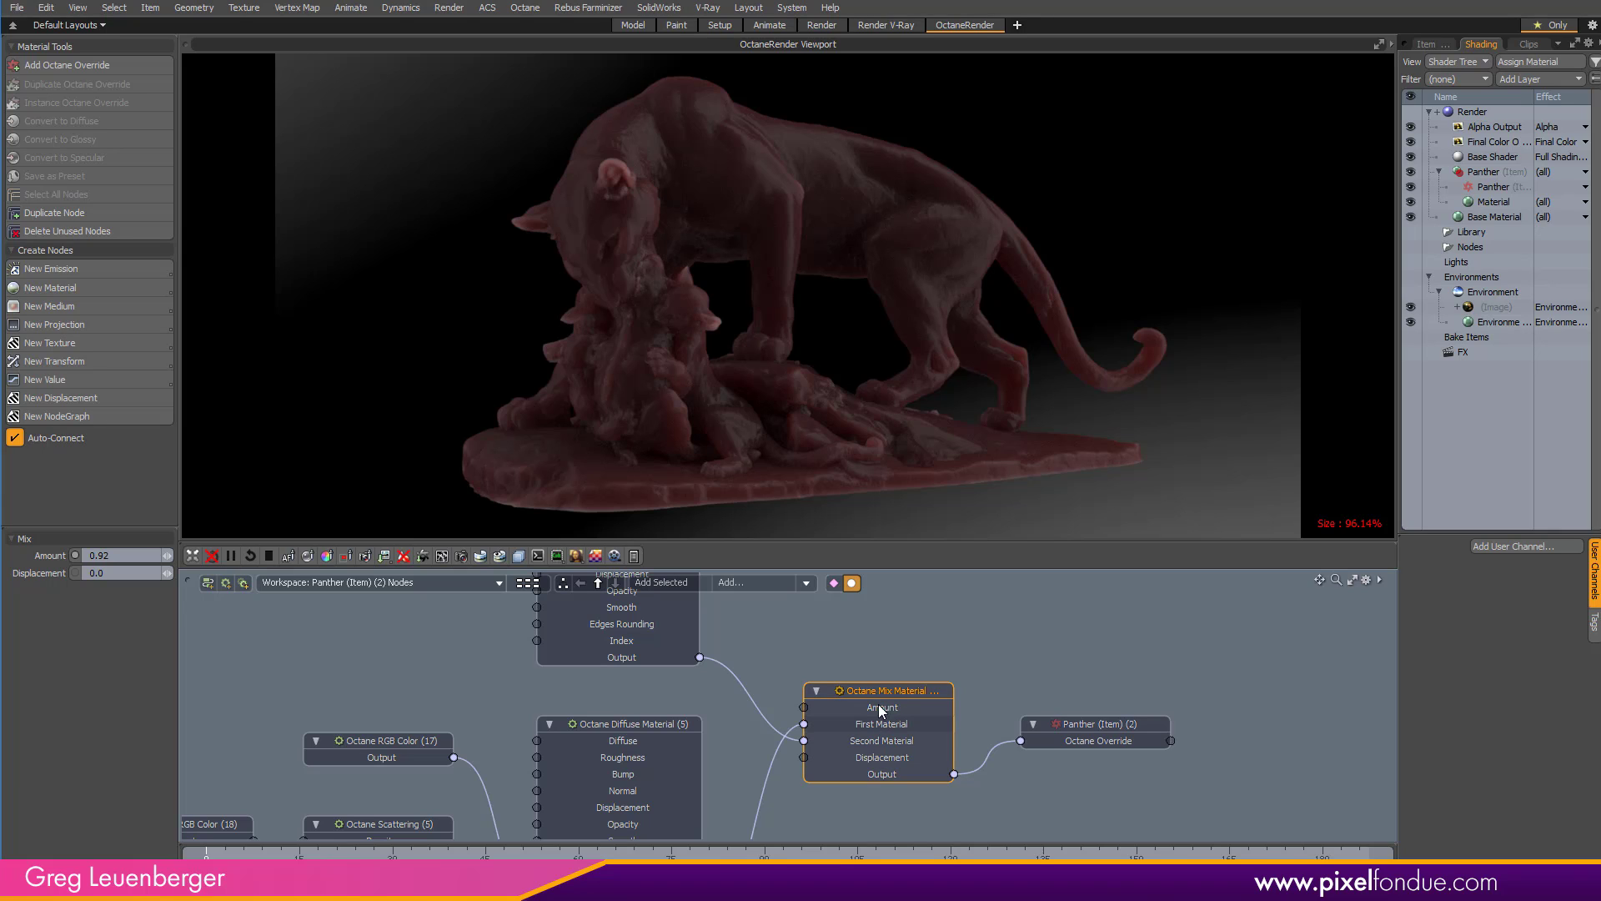
pyautogui.scroll(-3, 880, 705)
pyautogui.moveTo(940, 643); pyautogui.dragTo(890, 713, button='middle')
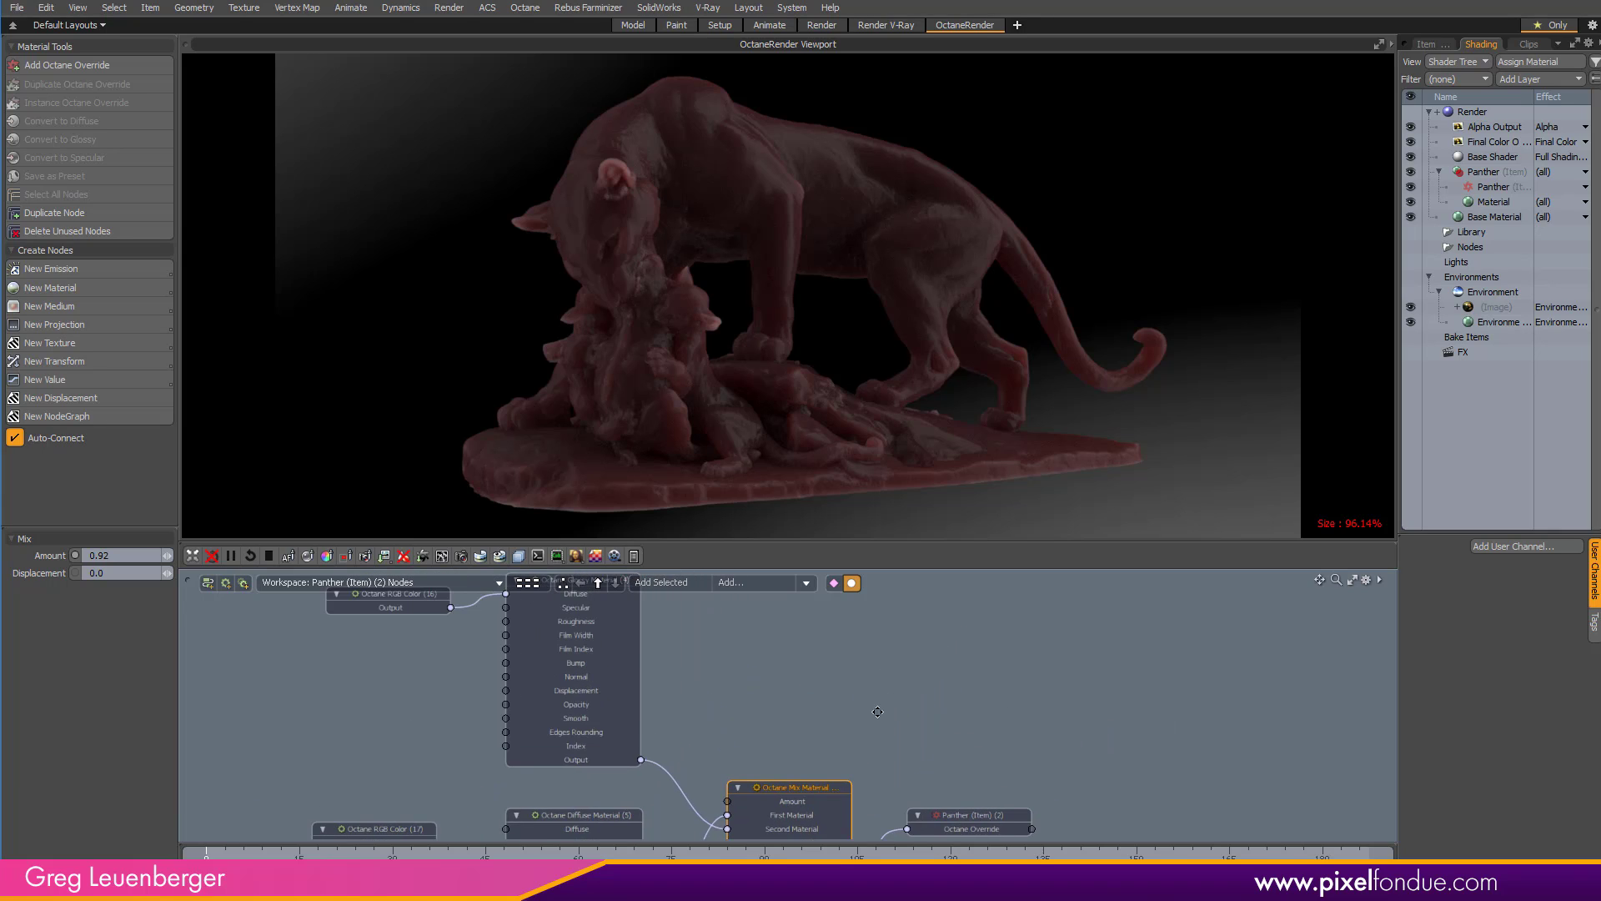
pyautogui.moveTo(798, 782); pyautogui.dragTo(951, 709)
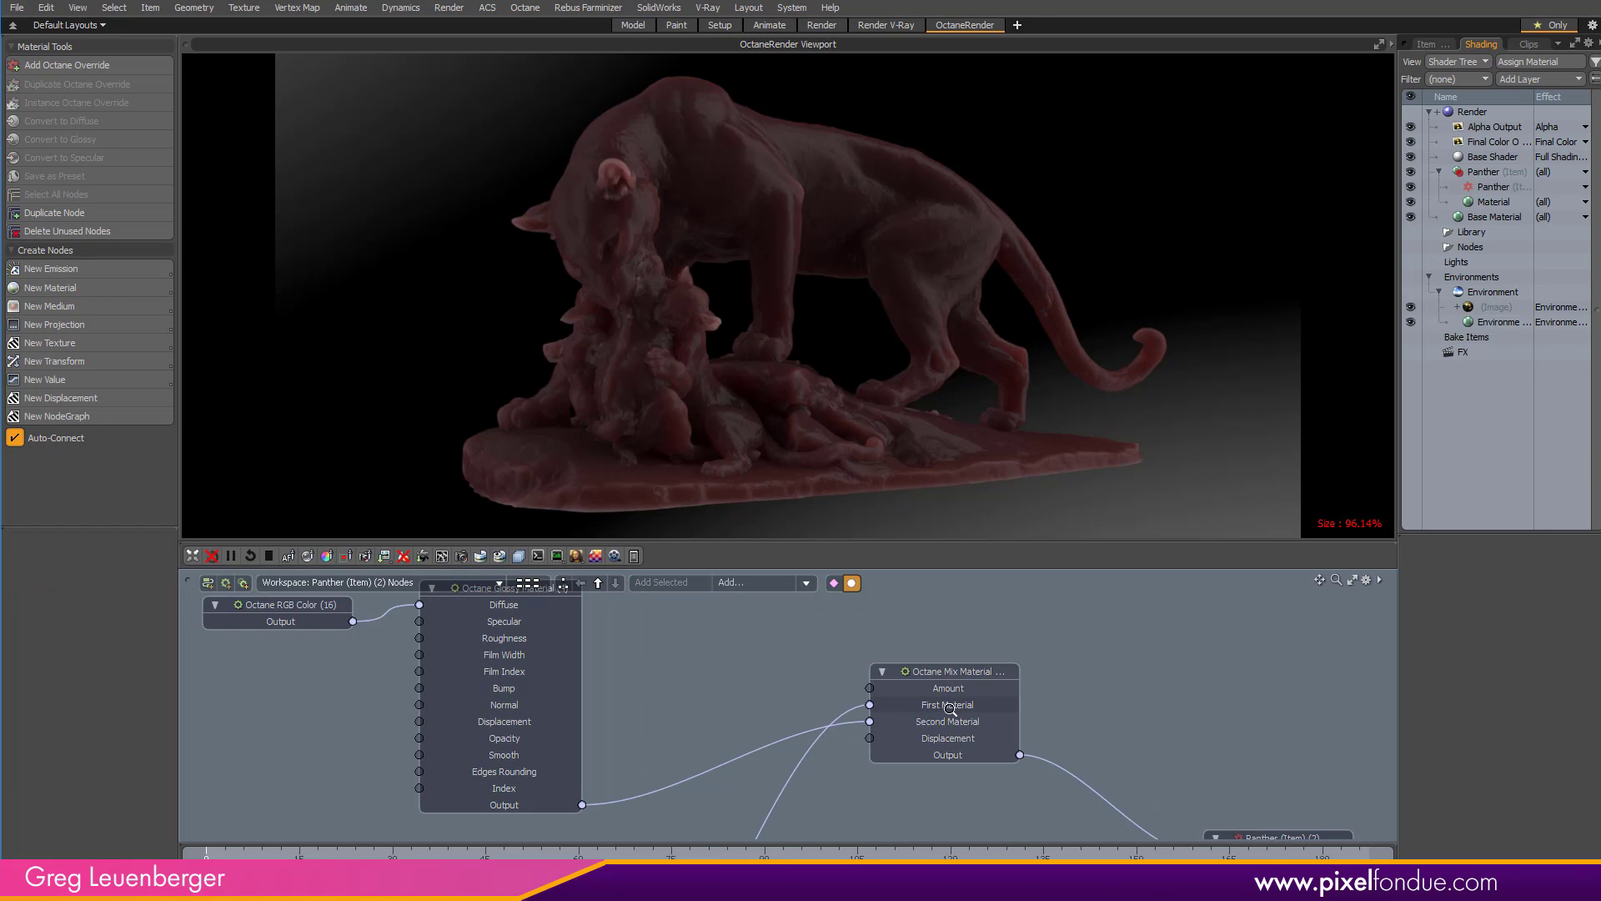
pyautogui.click(939, 688)
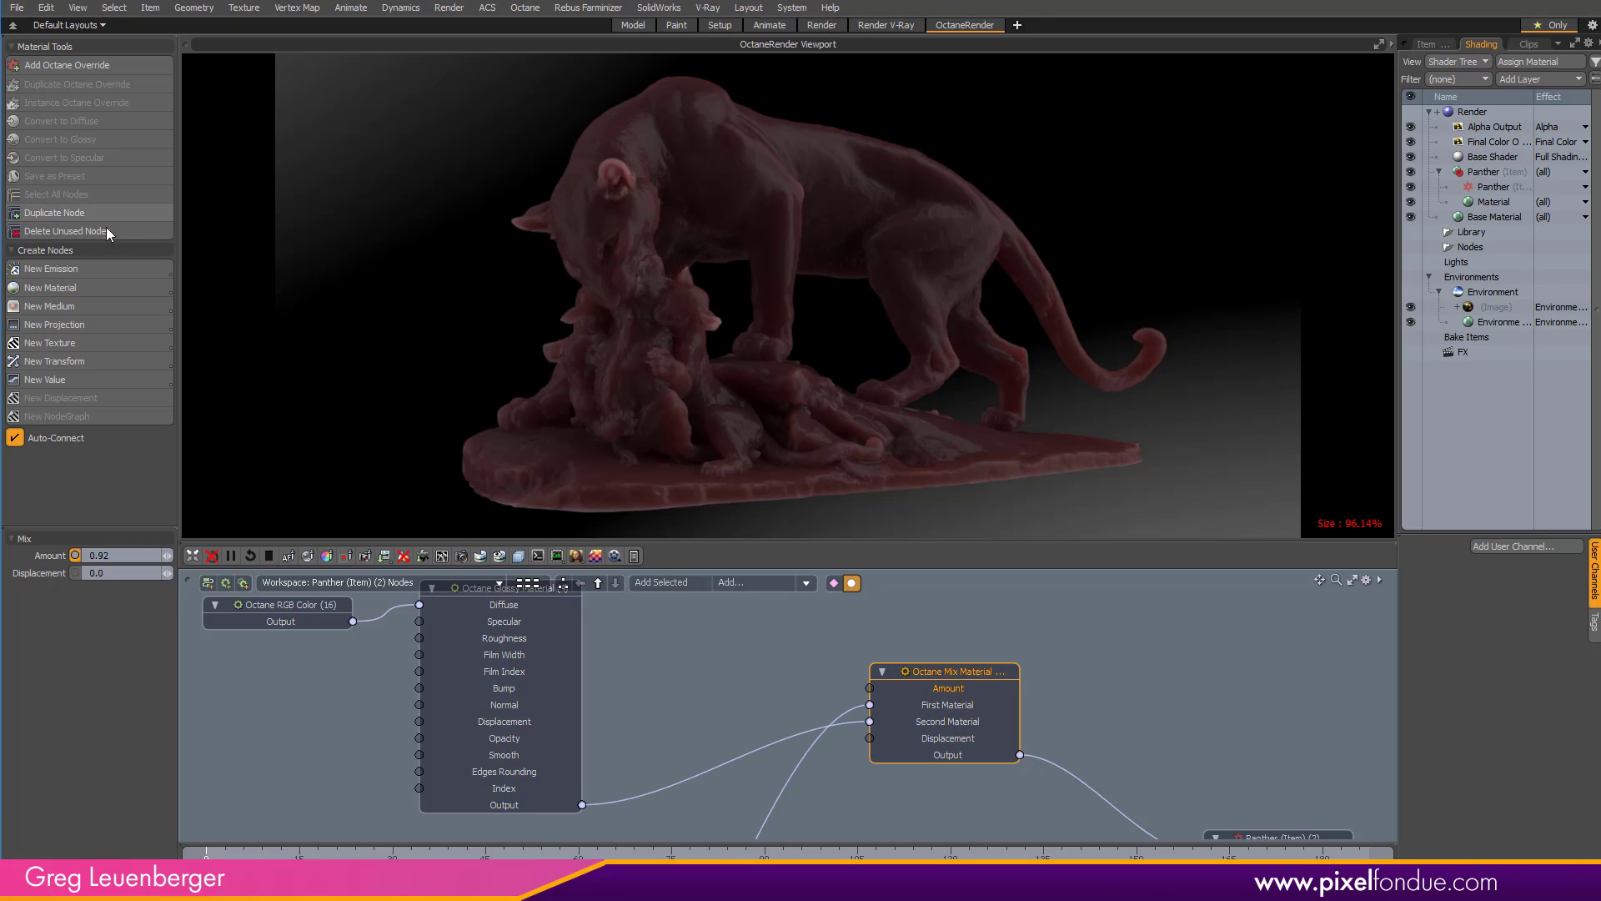
pyautogui.click(97, 345)
pyautogui.moveTo(254, 261)
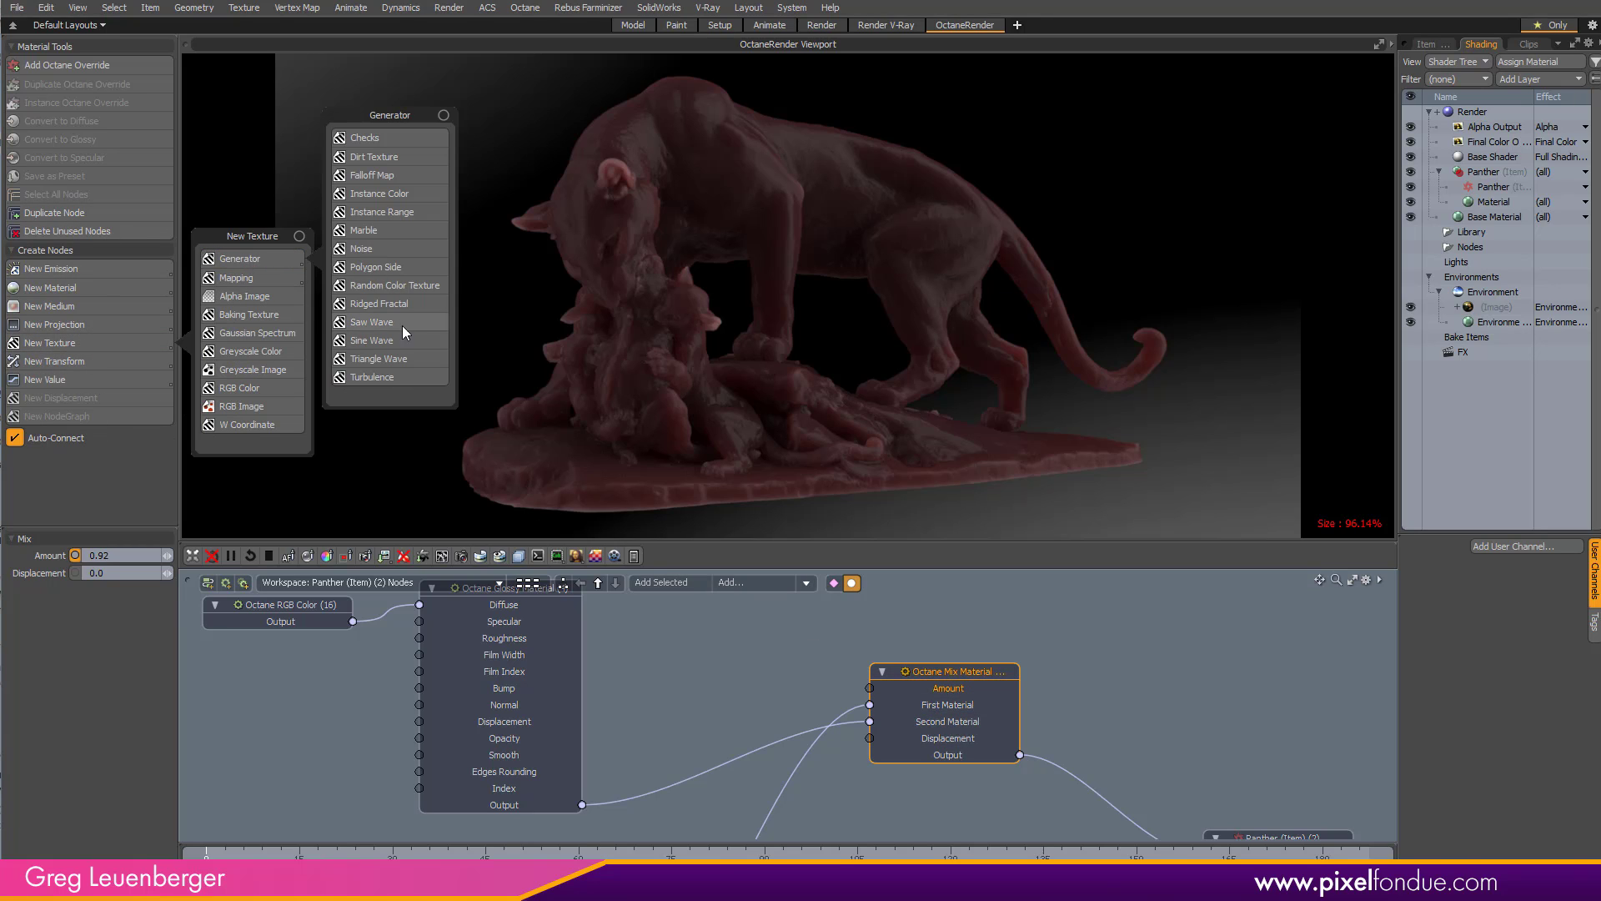
pyautogui.click(380, 137)
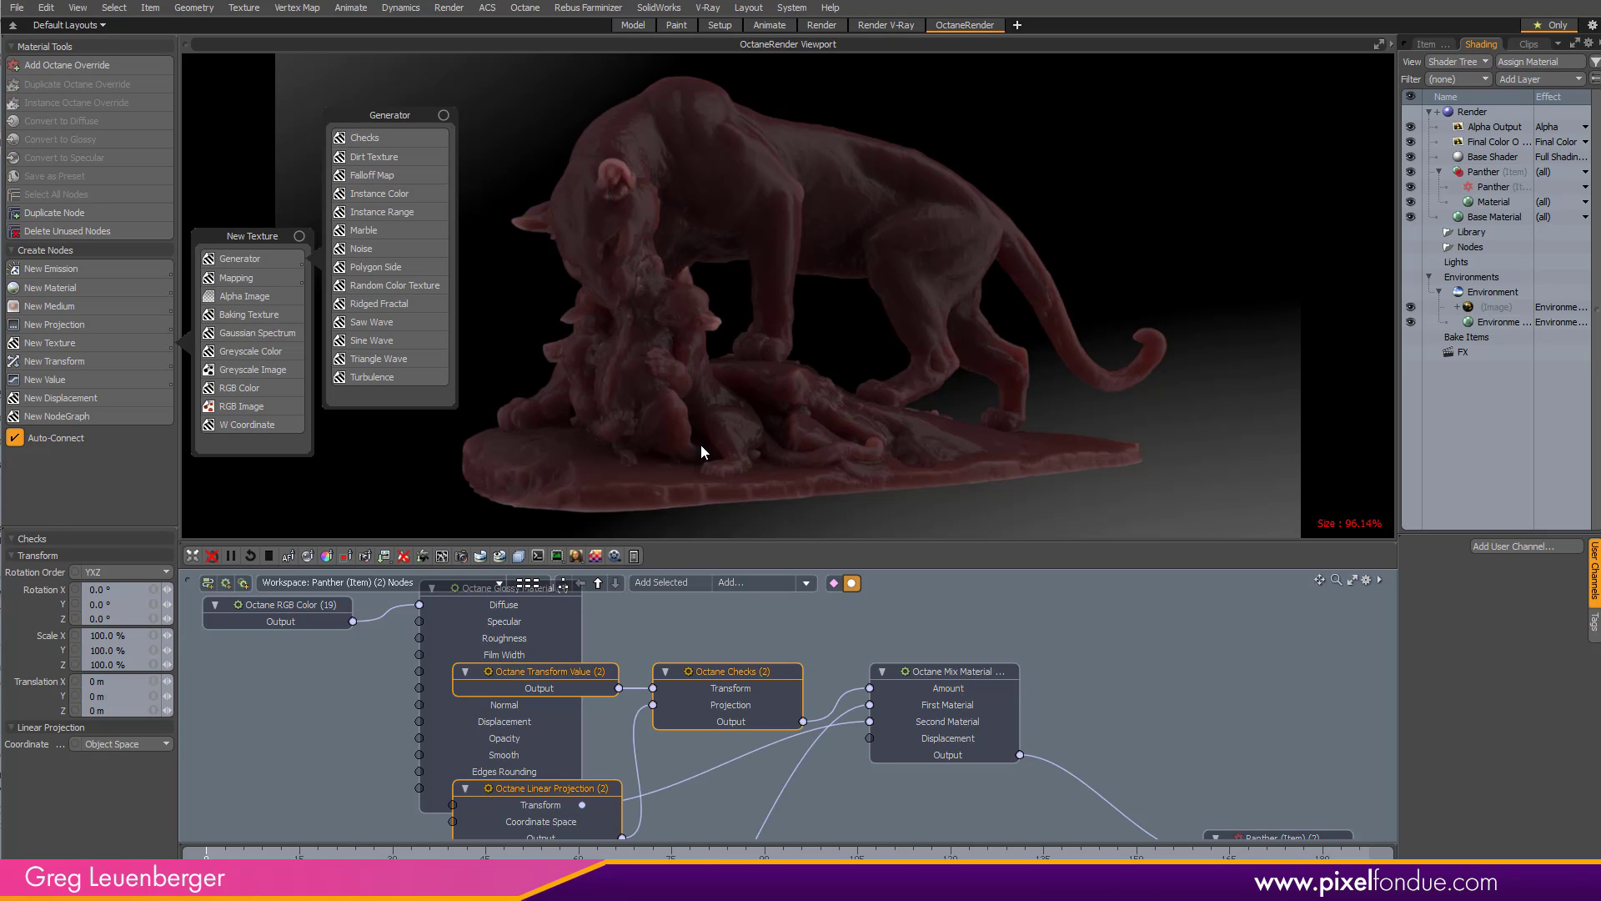
# Move the Checks node with its Transform Value and Linear Projection nodes above the glossy material
pyautogui.moveTo(776, 699); pyautogui.dragTo(799, 618)
pyautogui.click(650, 706)
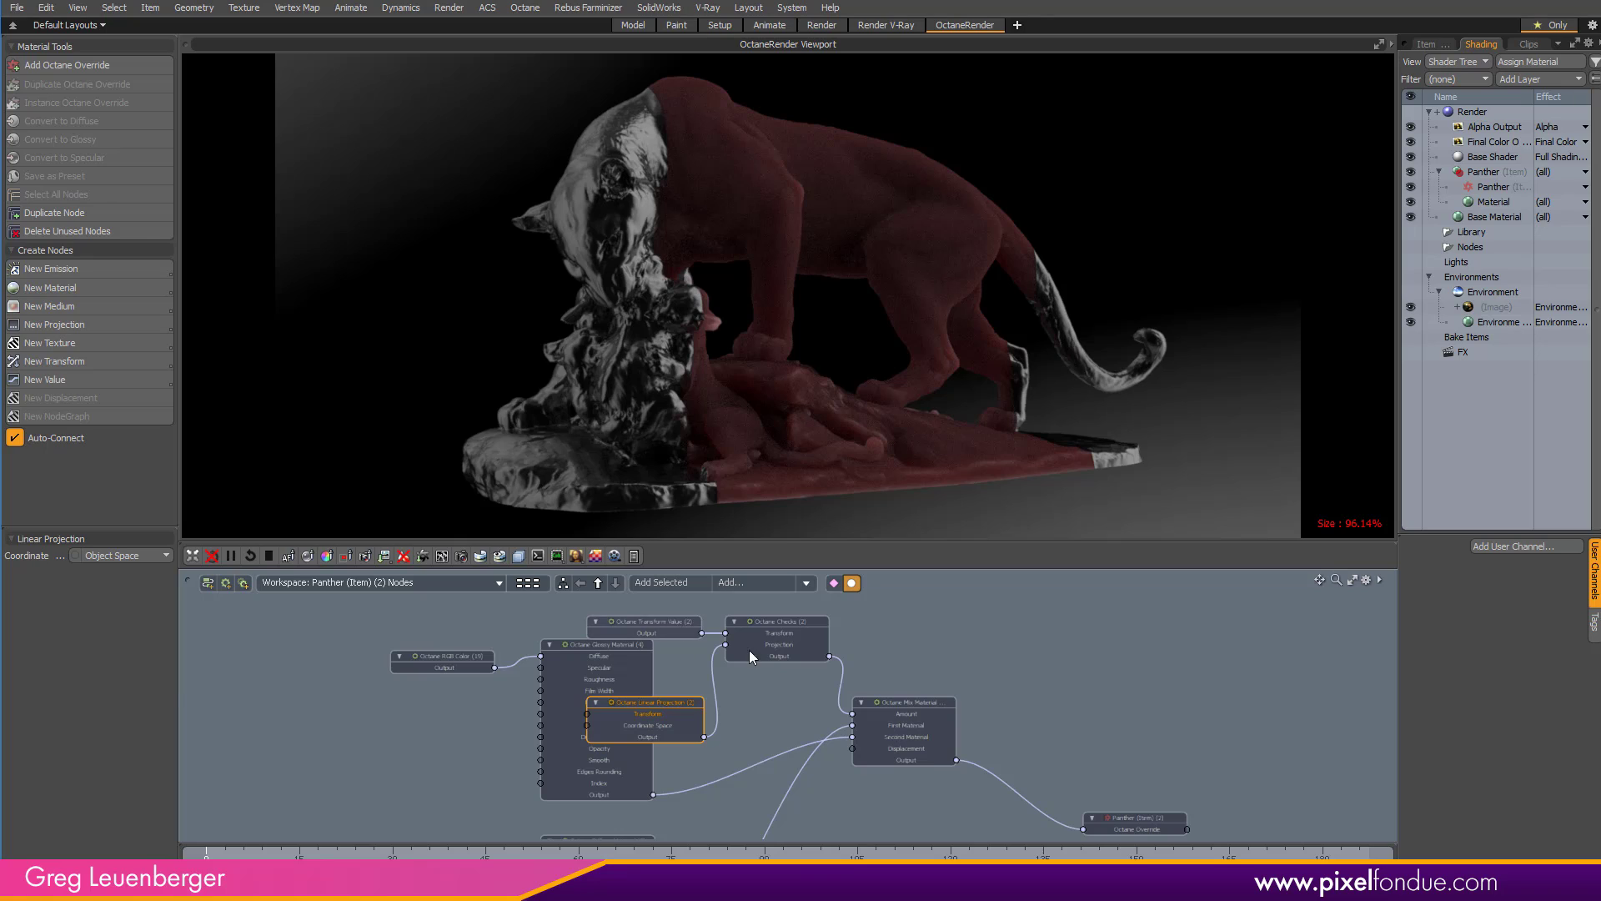
pyautogui.moveTo(749, 649); pyautogui.dragTo(768, 706, button='middle')
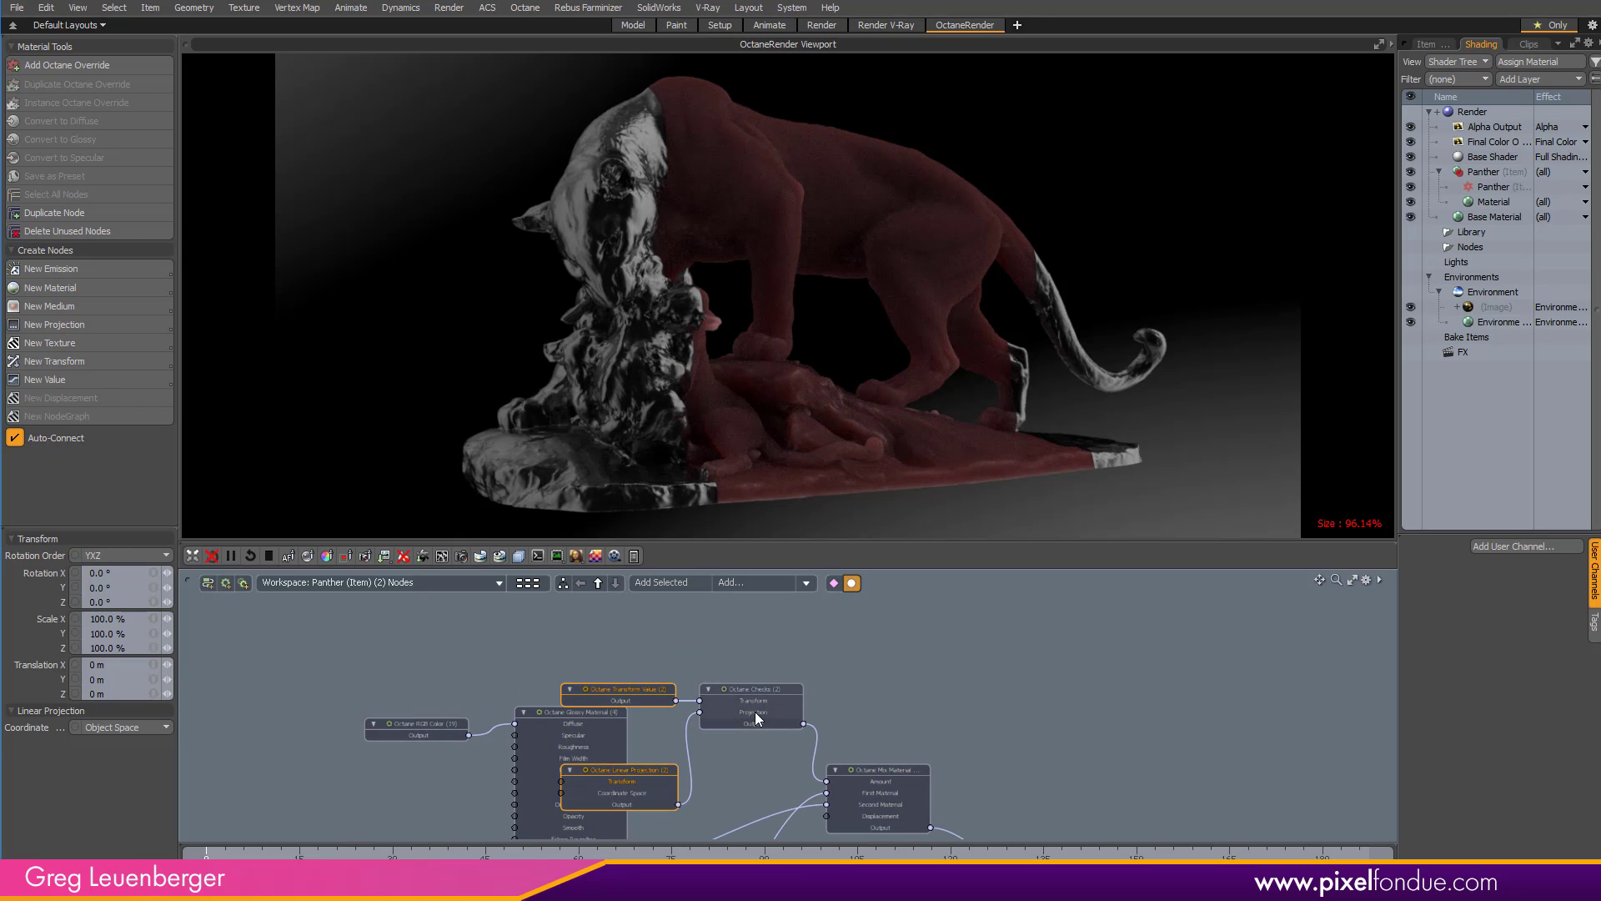
pyautogui.keyDown('shift'); pyautogui.click(763, 693); pyautogui.keyUp('shift')
pyautogui.moveTo(763, 692); pyautogui.dragTo(751, 554)
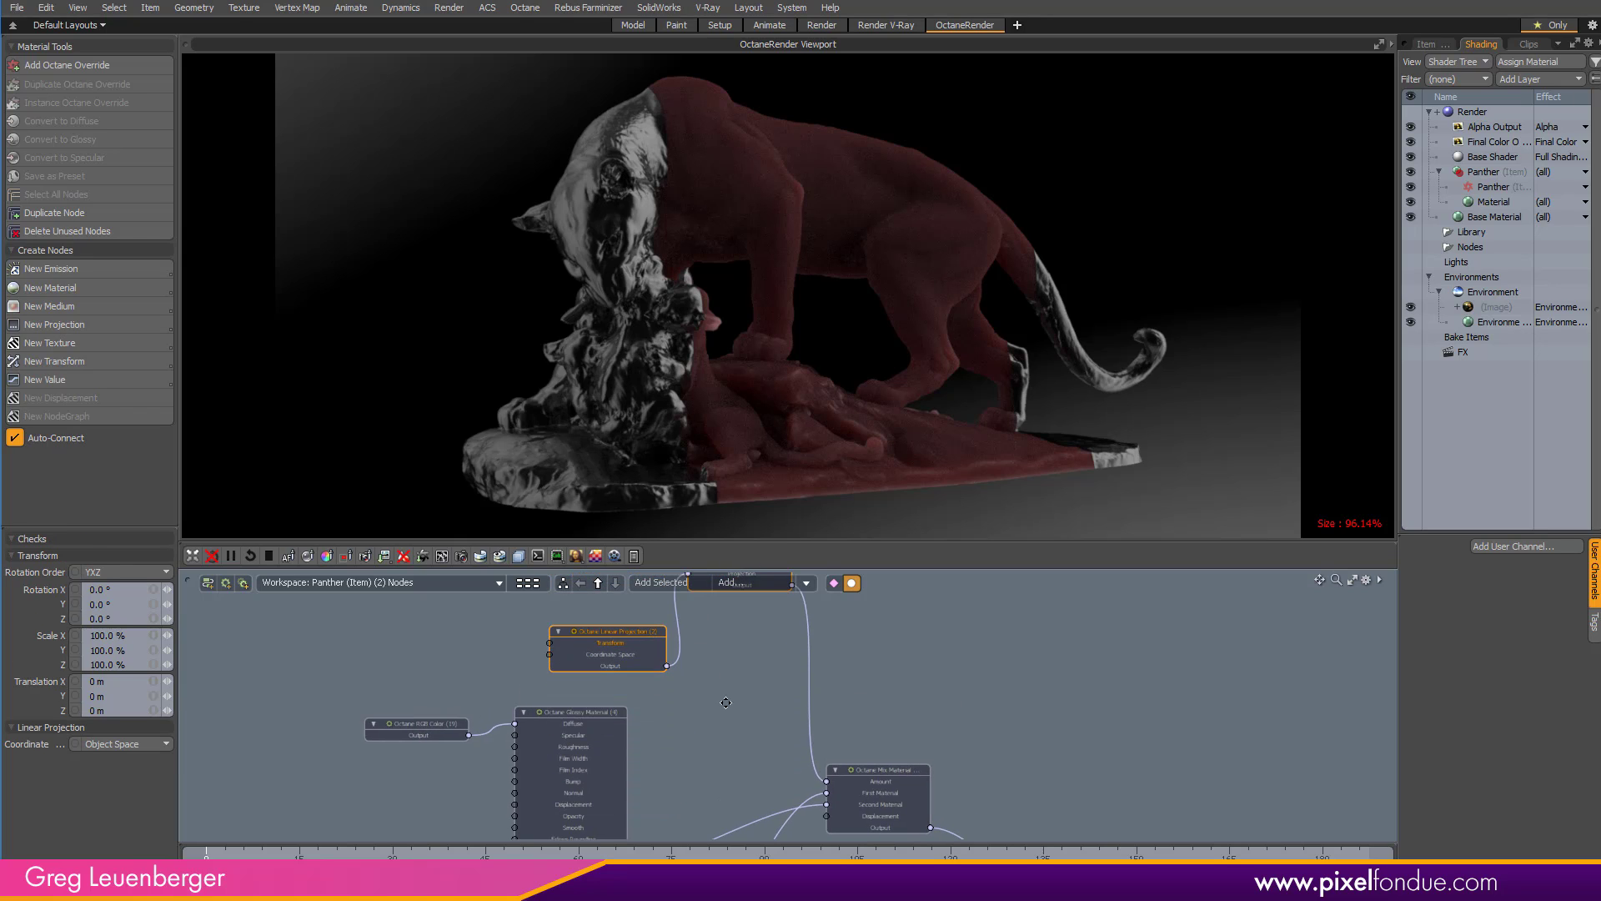
pyautogui.moveTo(726, 703); pyautogui.dragTo(722, 752, button='middle')
pyautogui.click(722, 753)
pyautogui.scroll(1, 734, 717)
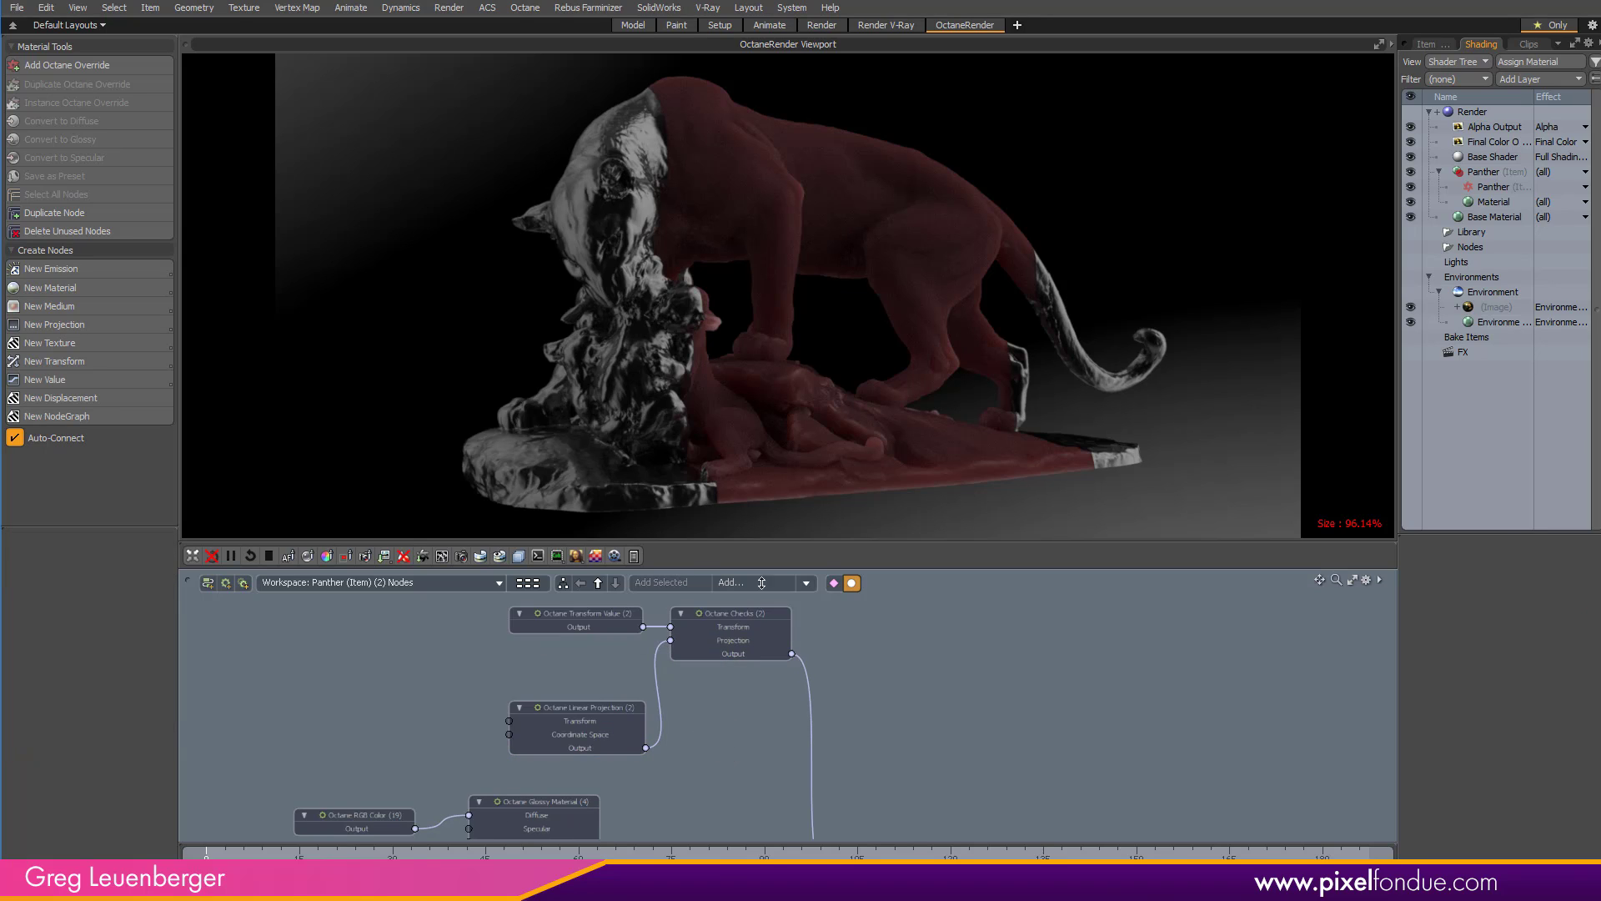
pyautogui.scroll(2, 701, 757)
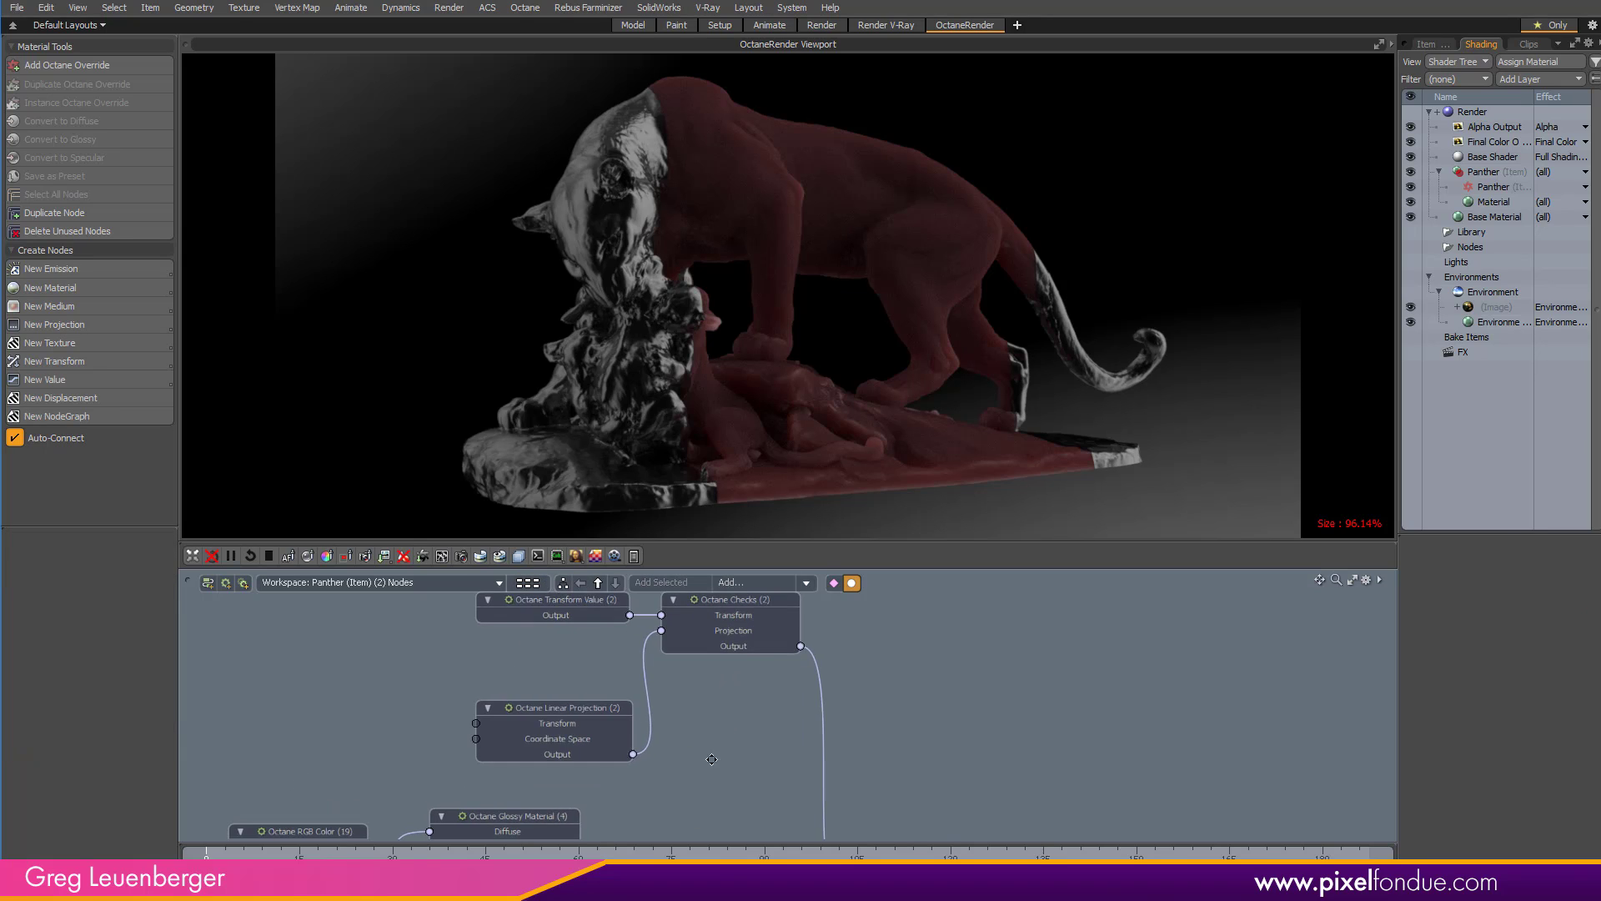
# Set the scale in the Checks texture's Transform Value node to 20% on X, Y and Z
pyautogui.click(547, 753)
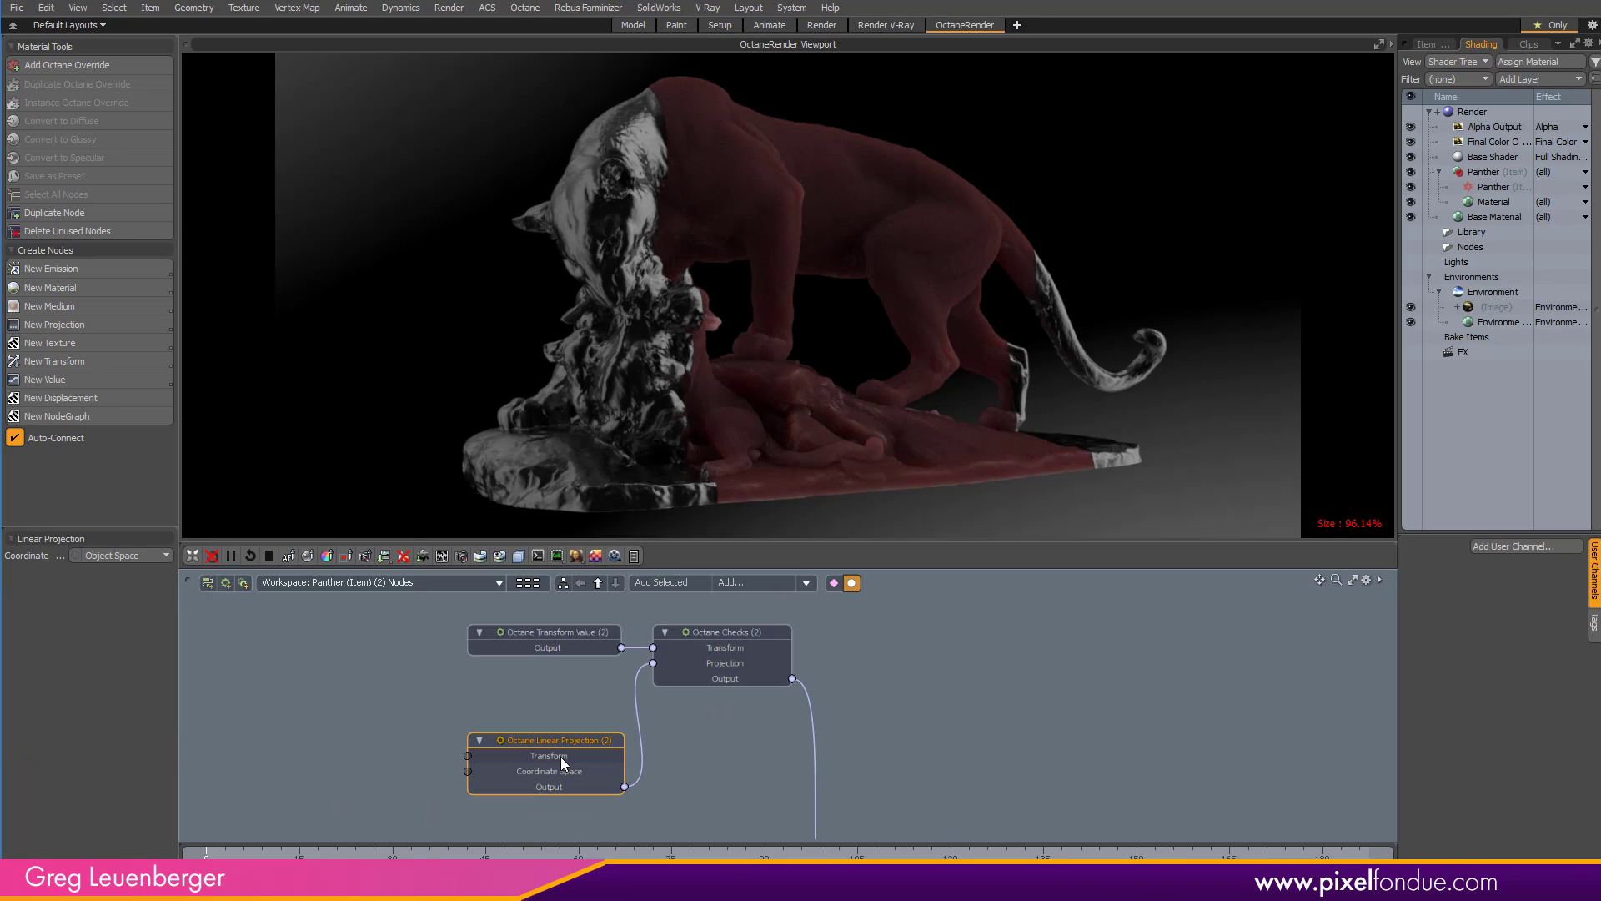
pyautogui.click(613, 632)
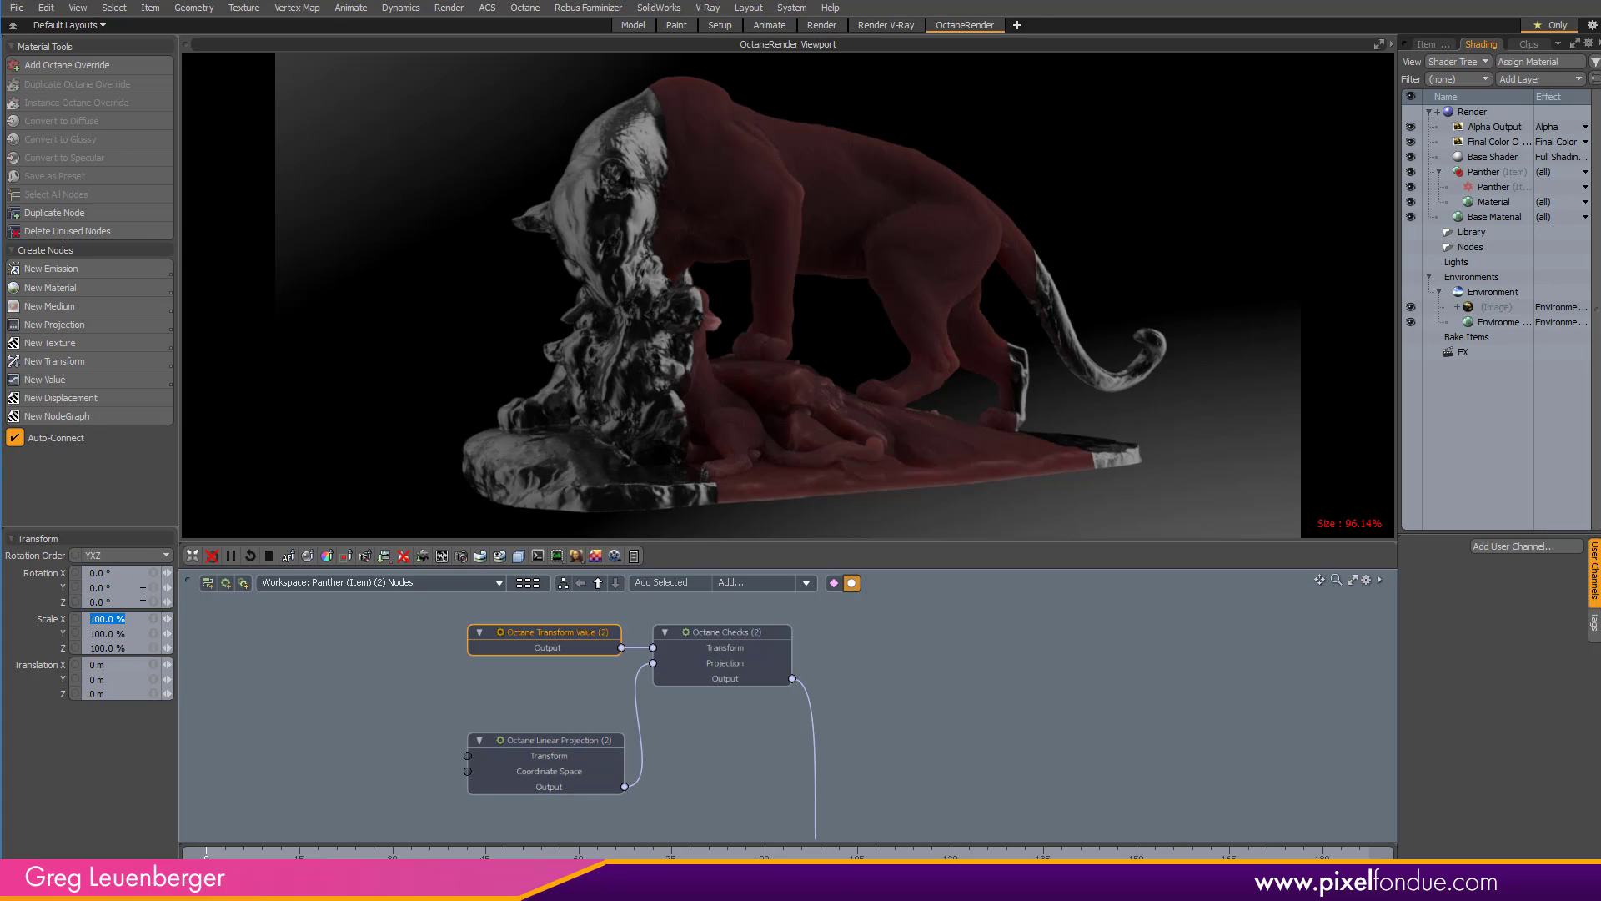
pyautogui.write('20')
pyautogui.press('Return')
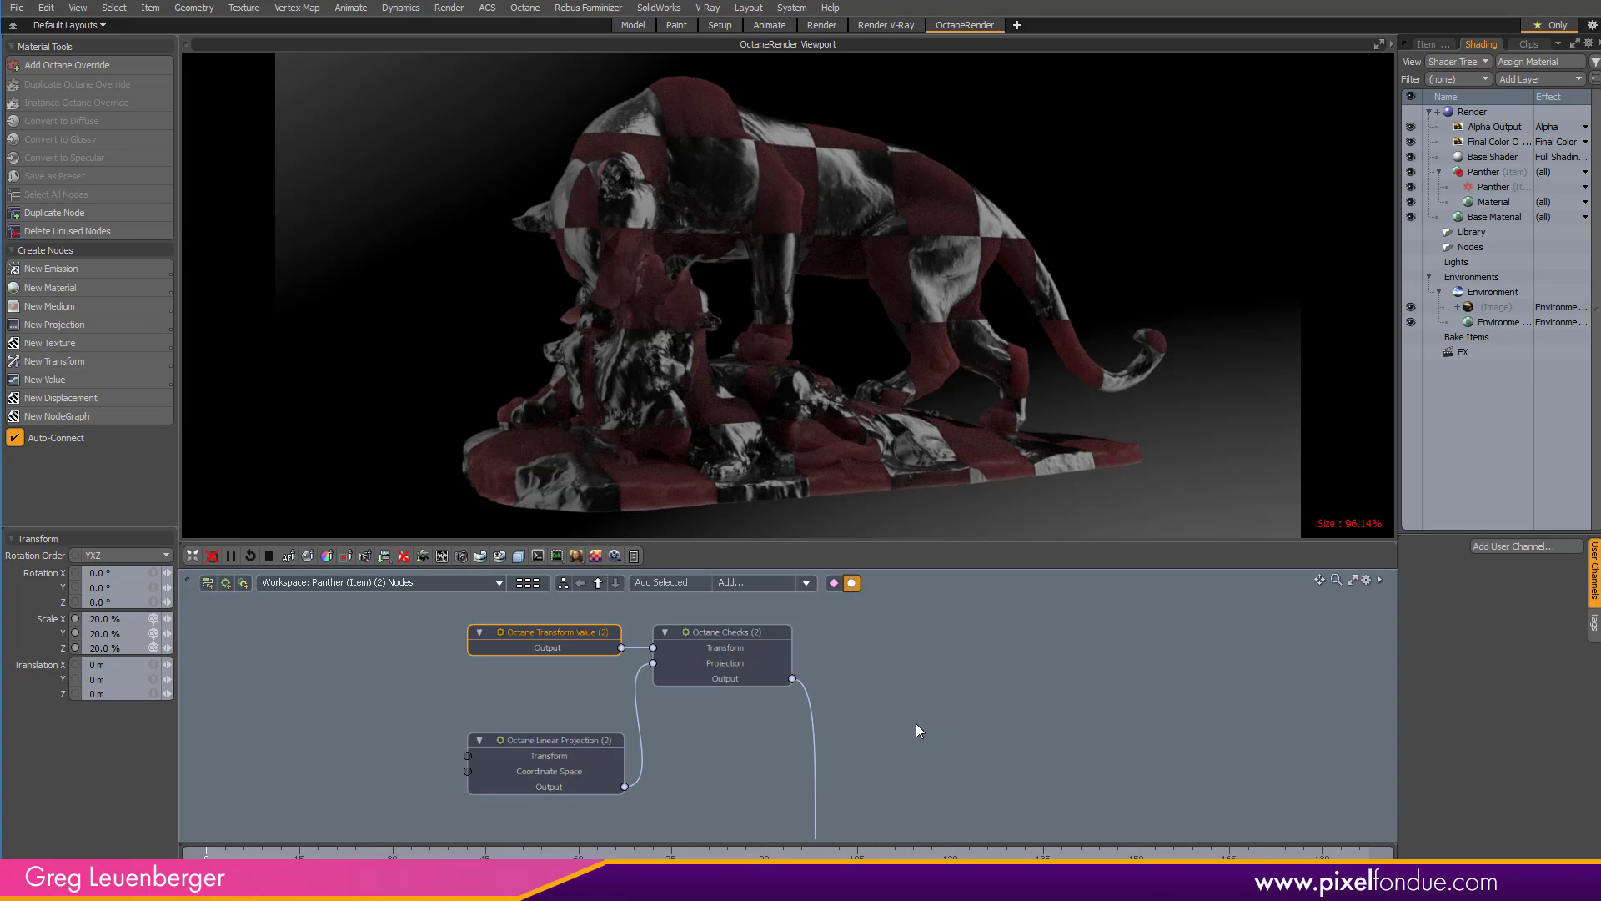
# Examine how the Checks texture and the two materials feed the Mix node's Amount, First Material and Second Material inputs
pyautogui.scroll(-2, 918, 729)
pyautogui.moveTo(917, 730); pyautogui.dragTo(828, 584, button='middle')
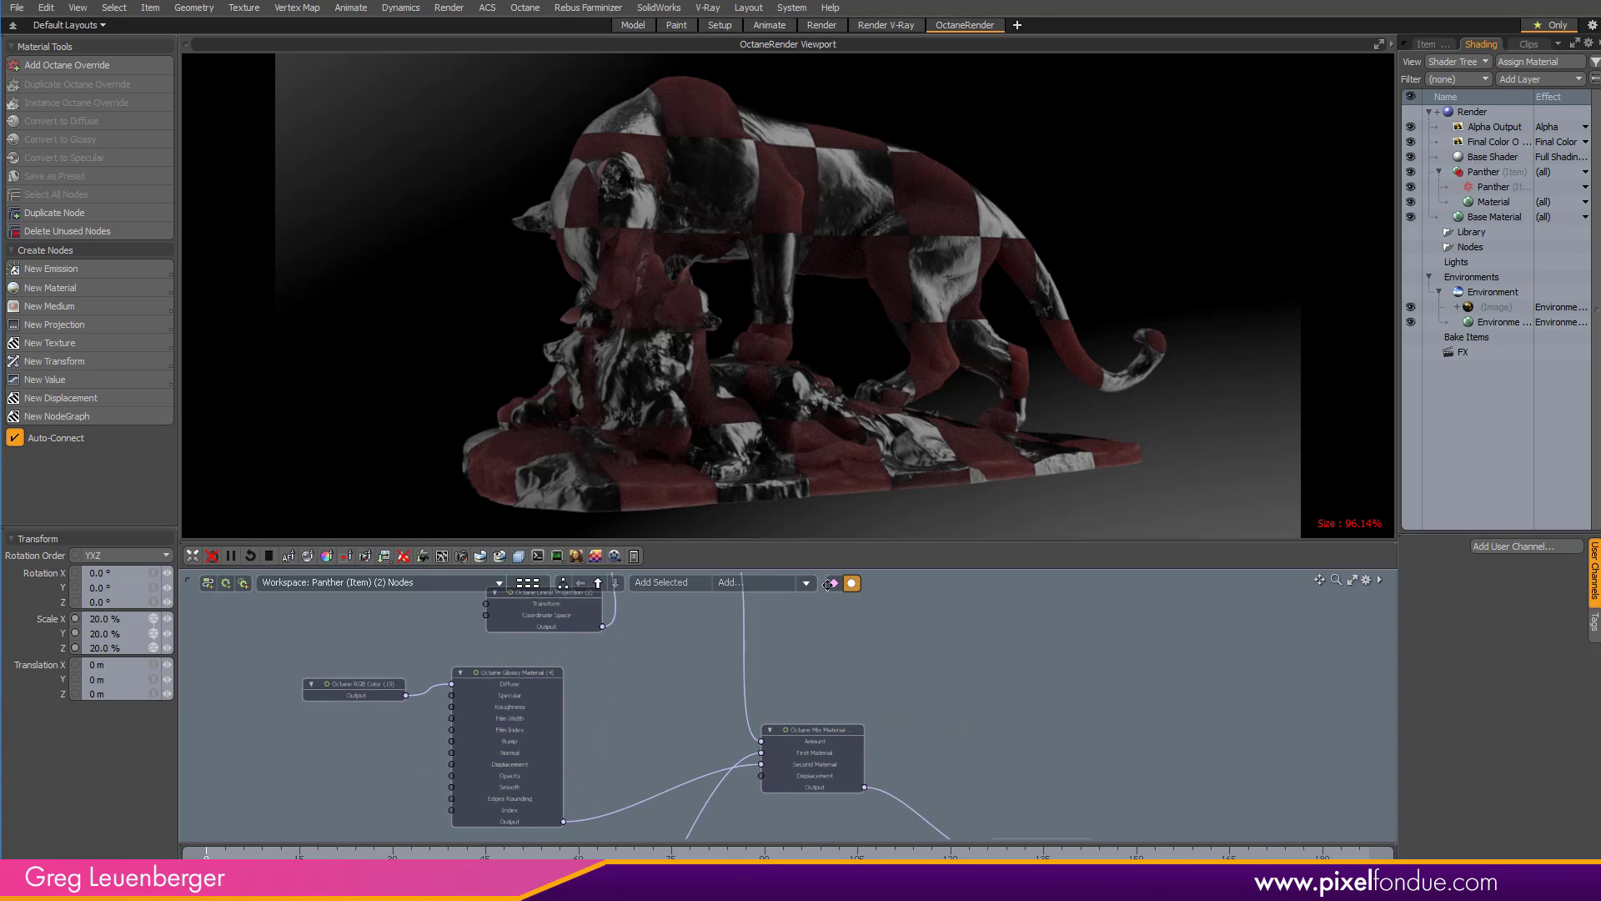
pyautogui.moveTo(867, 726); pyautogui.dragTo(843, 666, button='middle')
pyautogui.scroll(5, 878, 730)
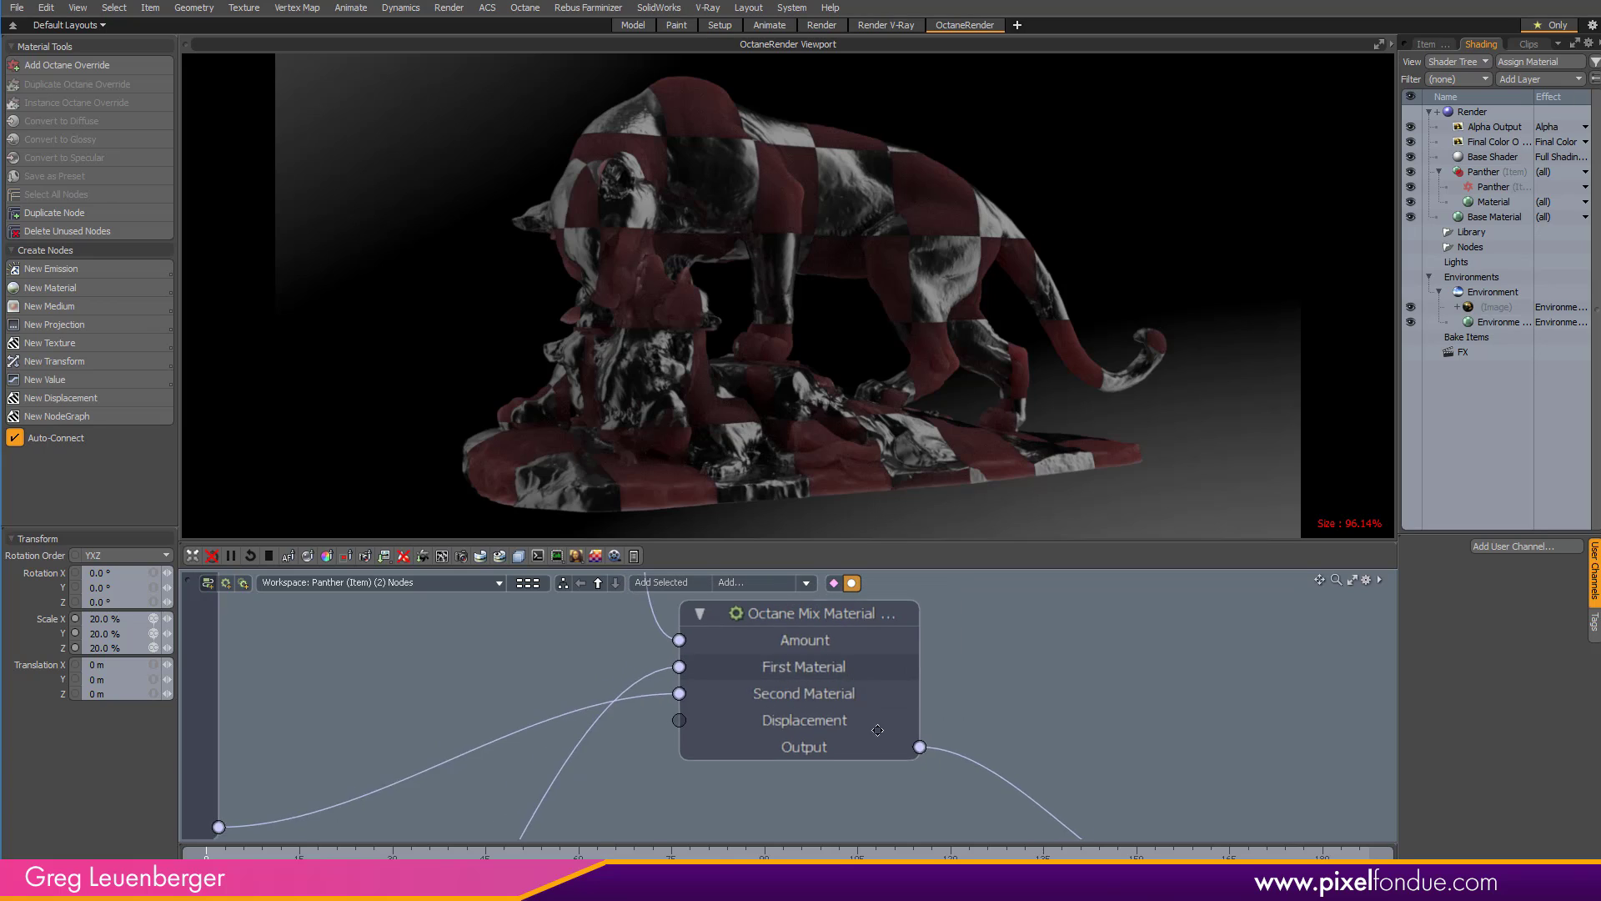
pyautogui.moveTo(877, 729); pyautogui.dragTo(906, 782, button='middle')
pyautogui.scroll(-3, 1076, 698)
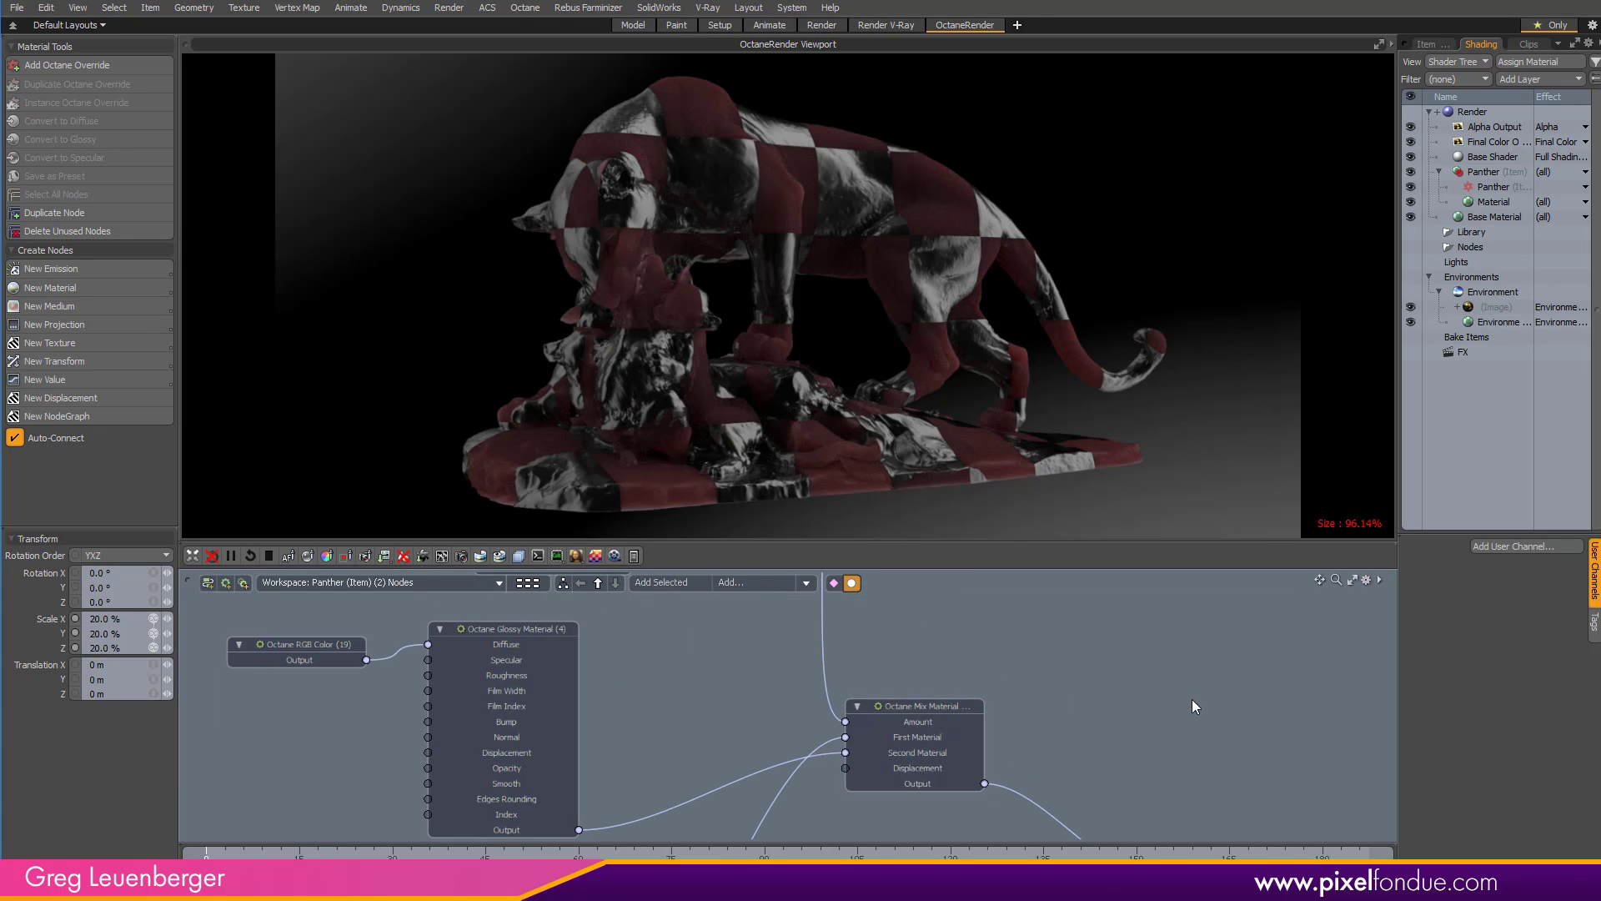
pyautogui.moveTo(1118, 681); pyautogui.dragTo(1148, 752, button='middle')
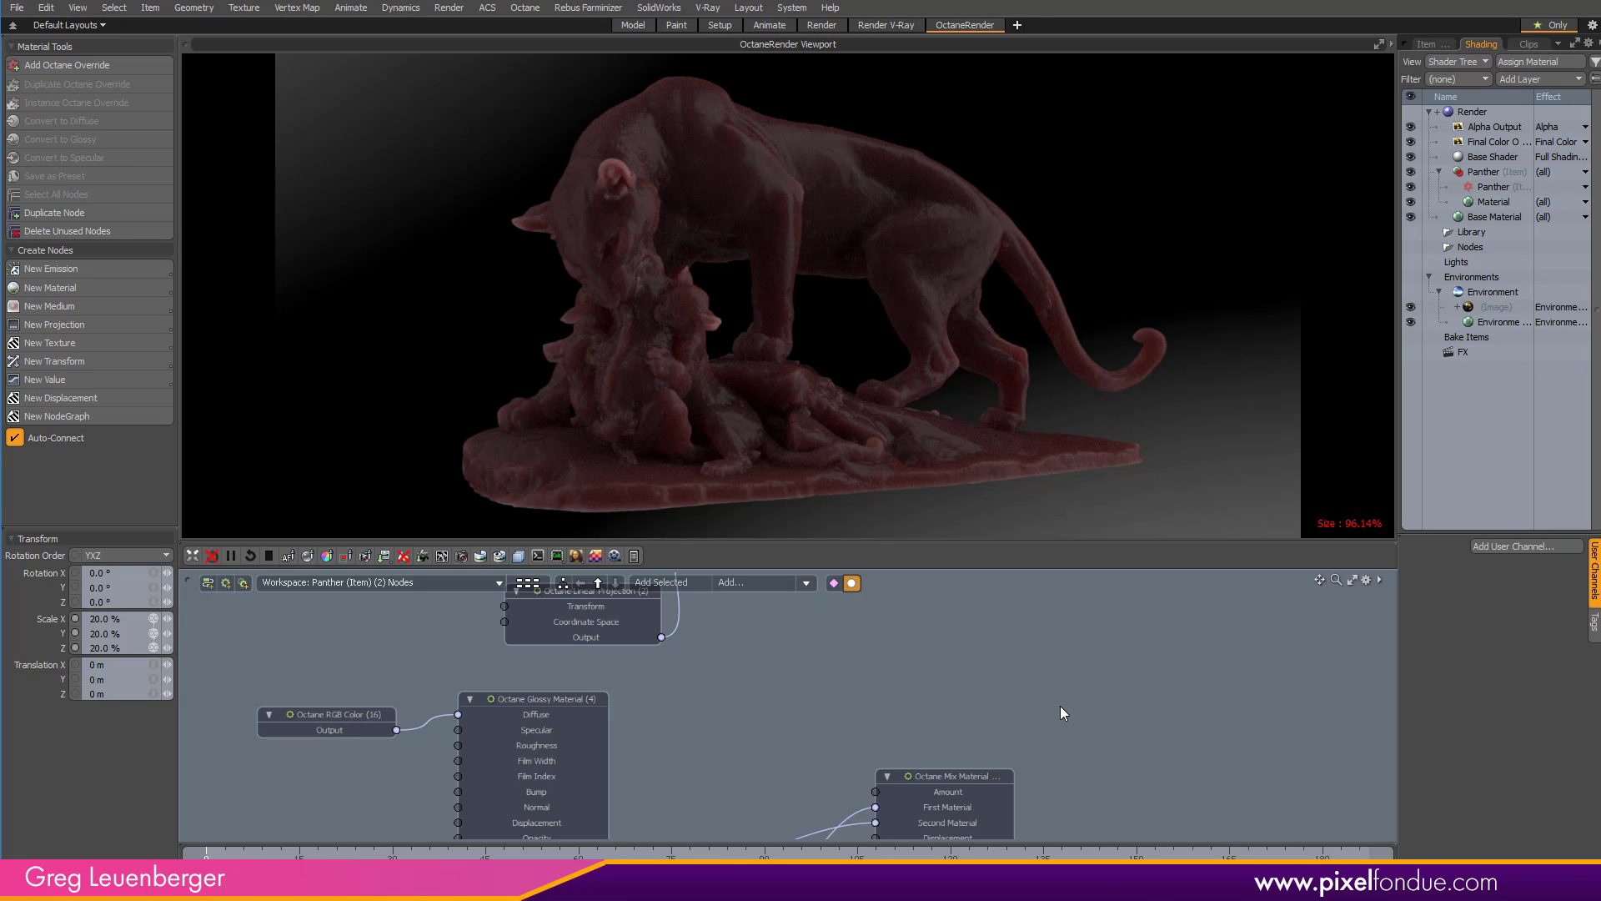
# Set the RGB color feeding the Scattering node's Absorption input to a yellow-orange of 0.88, 0.73, 0.35
pyautogui.moveTo(1039, 714); pyautogui.dragTo(998, 648, button='middle')
pyautogui.moveTo(511, 734); pyautogui.dragTo(514, 643, button='middle')
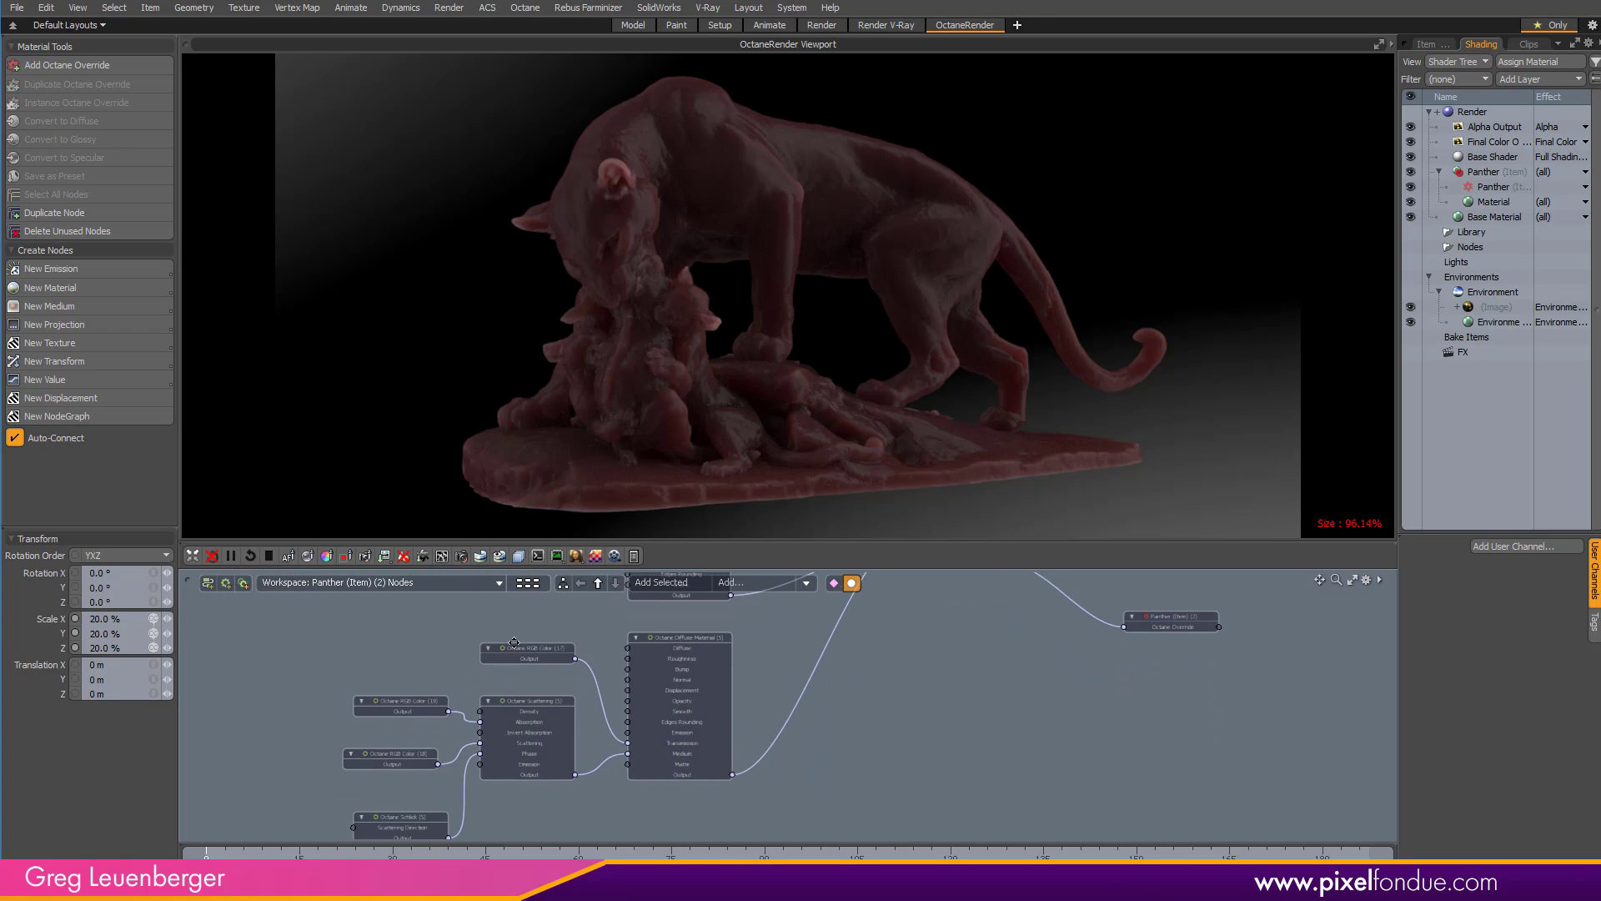
pyautogui.click(422, 705)
pyautogui.click(165, 557)
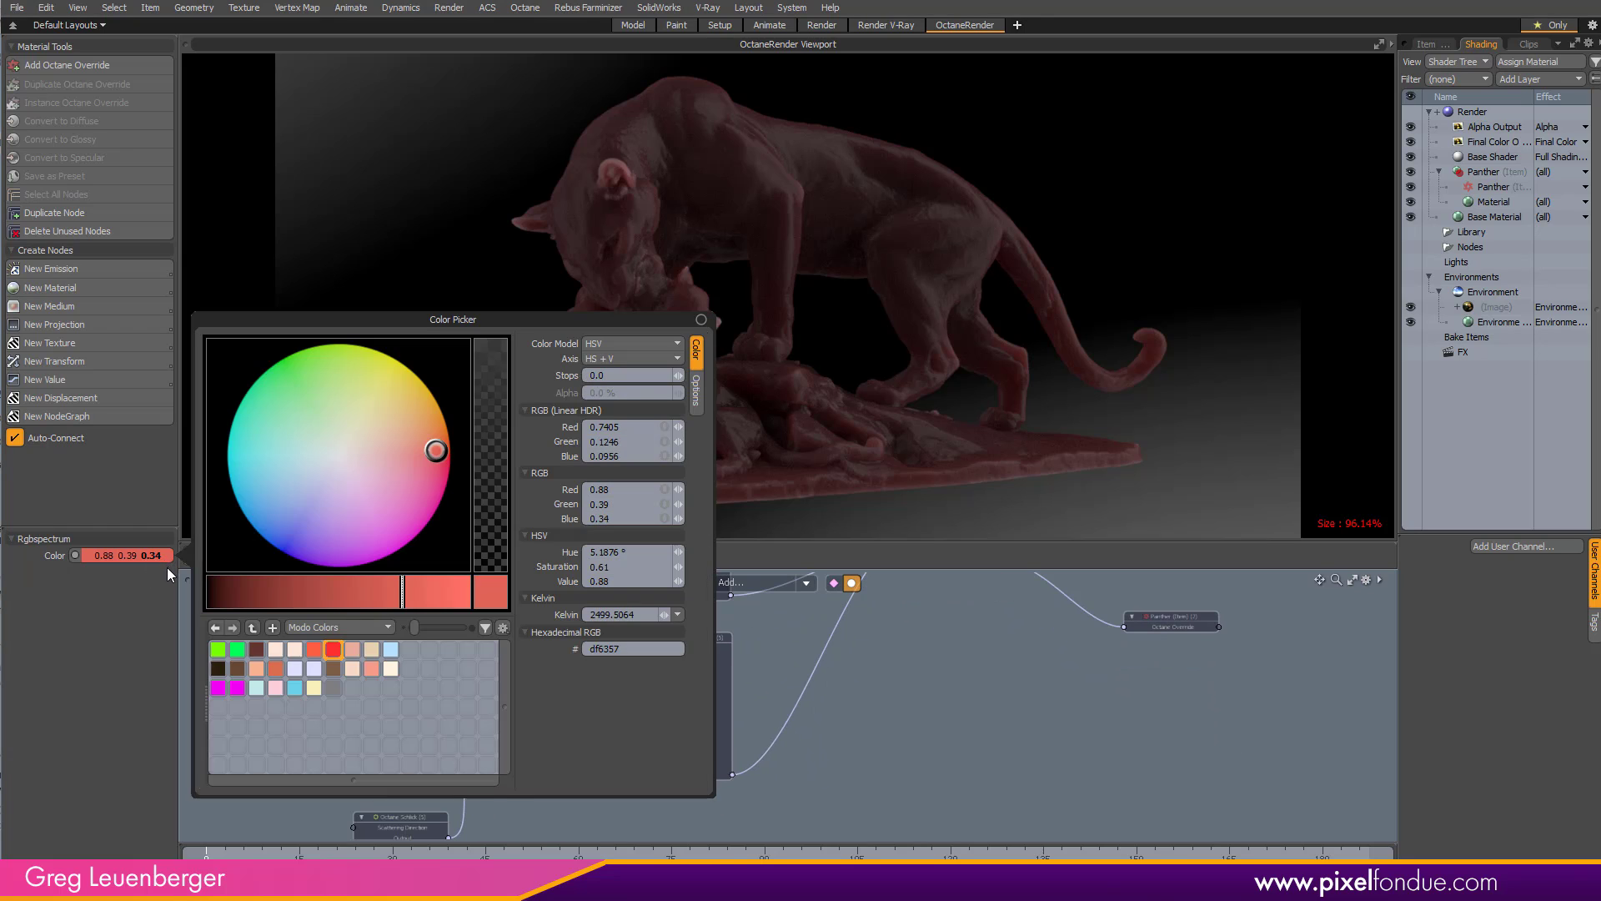
pyautogui.moveTo(410, 446); pyautogui.dragTo(417, 397)
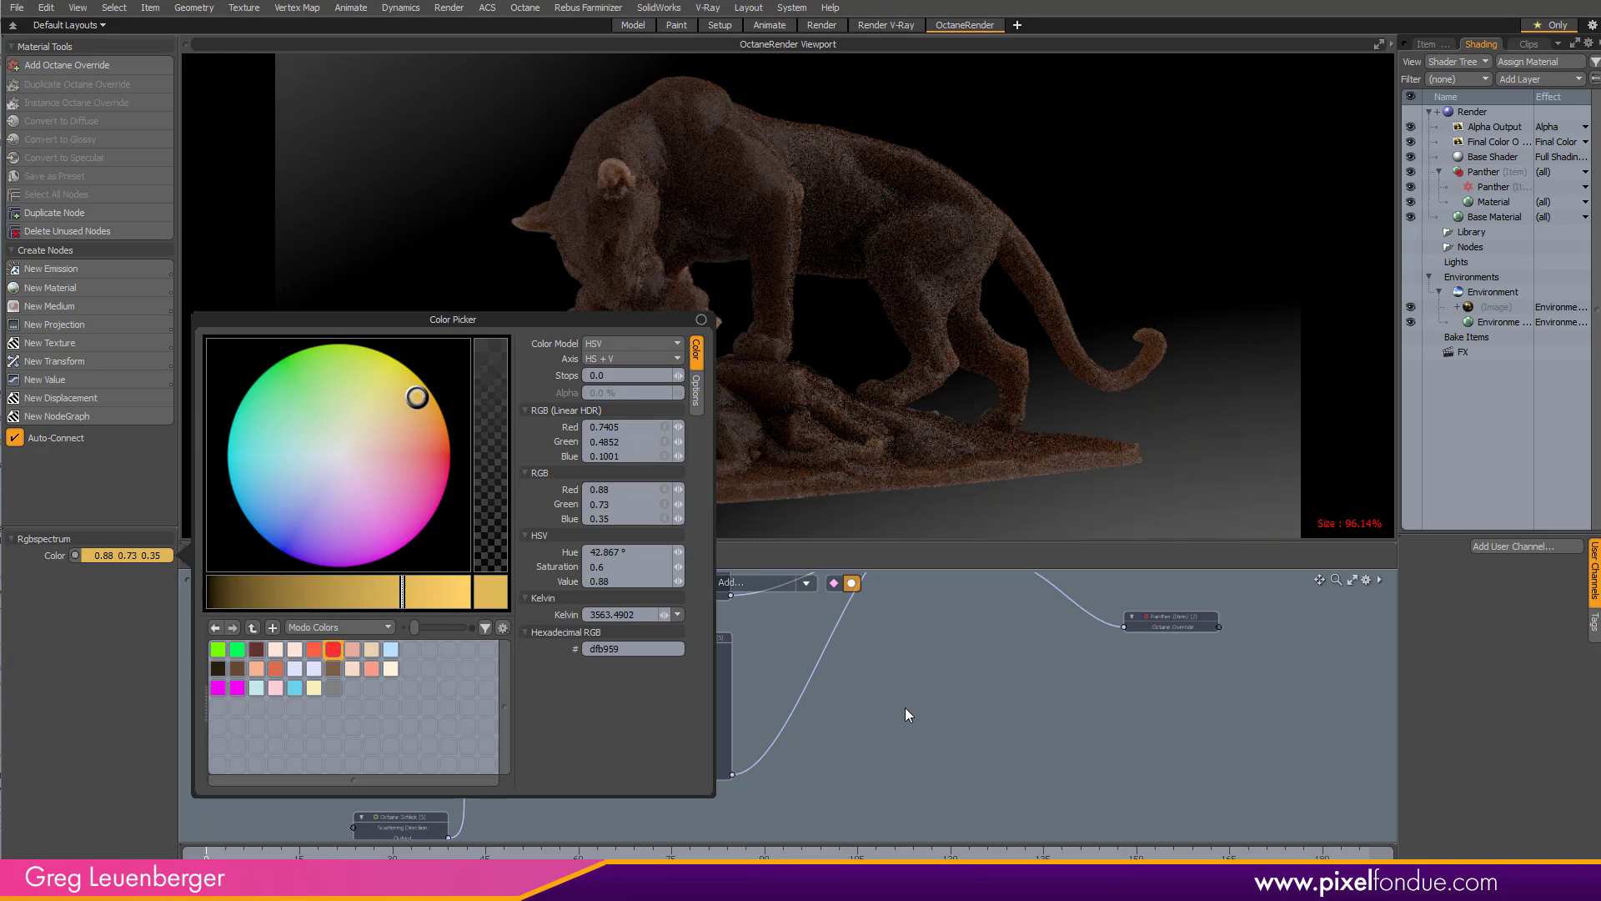
pyautogui.click(901, 737)
# Change the RGB color feeding the diffuse material's Transmission to a pale orange, about 28.5° hue and 0.25 saturation, and raise its brightness
pyautogui.click(518, 653)
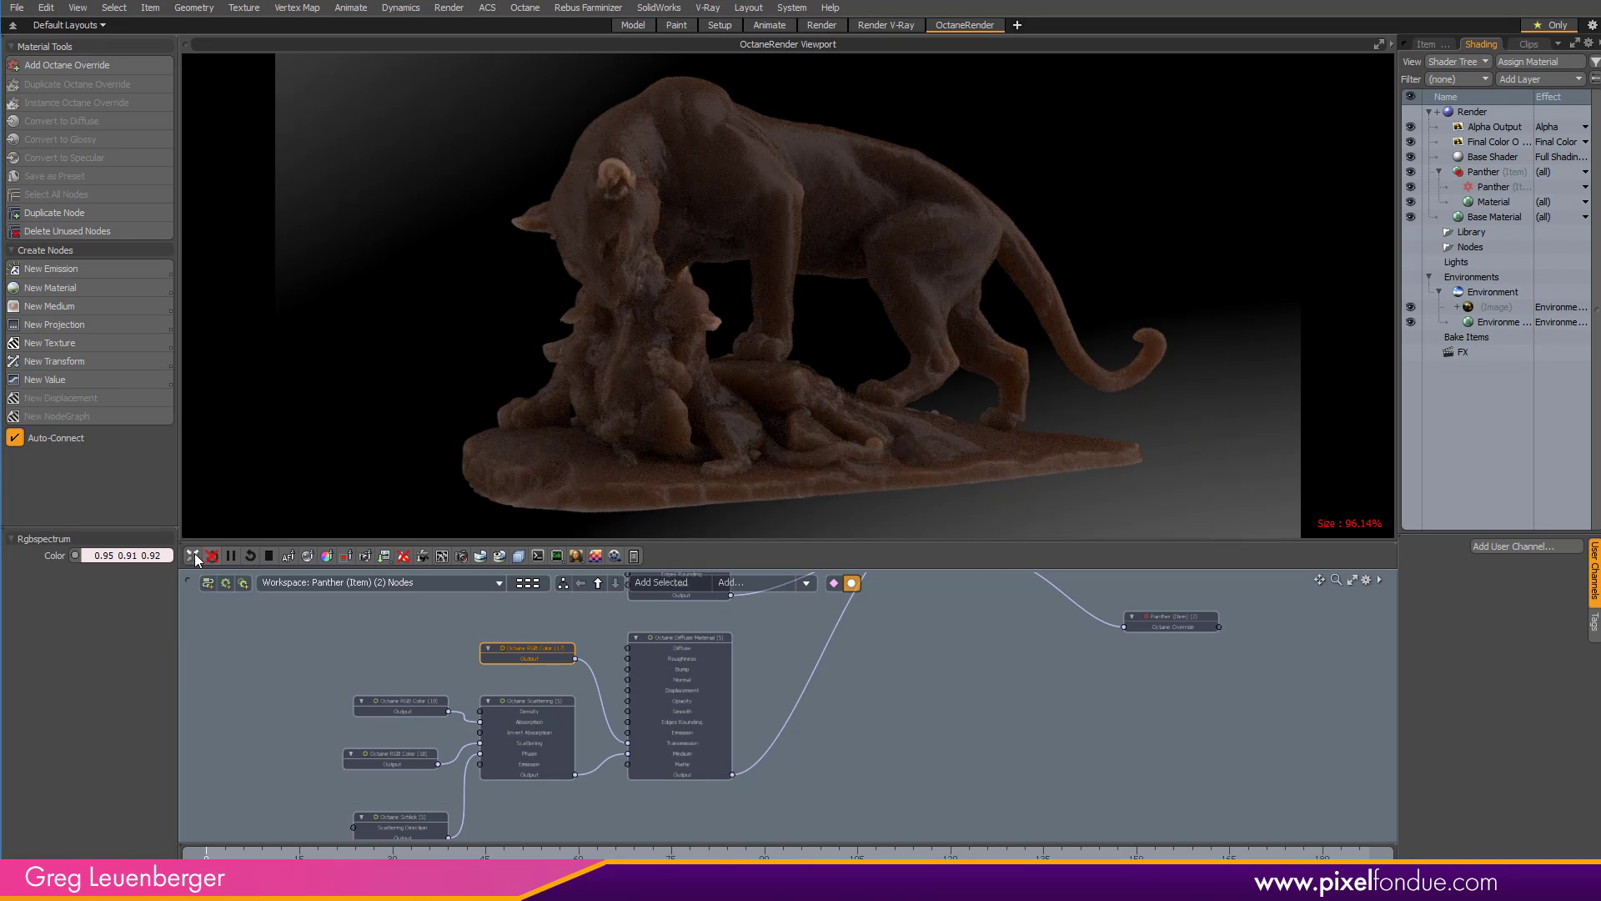
pyautogui.click(170, 555)
pyautogui.moveTo(351, 458); pyautogui.dragTo(386, 432)
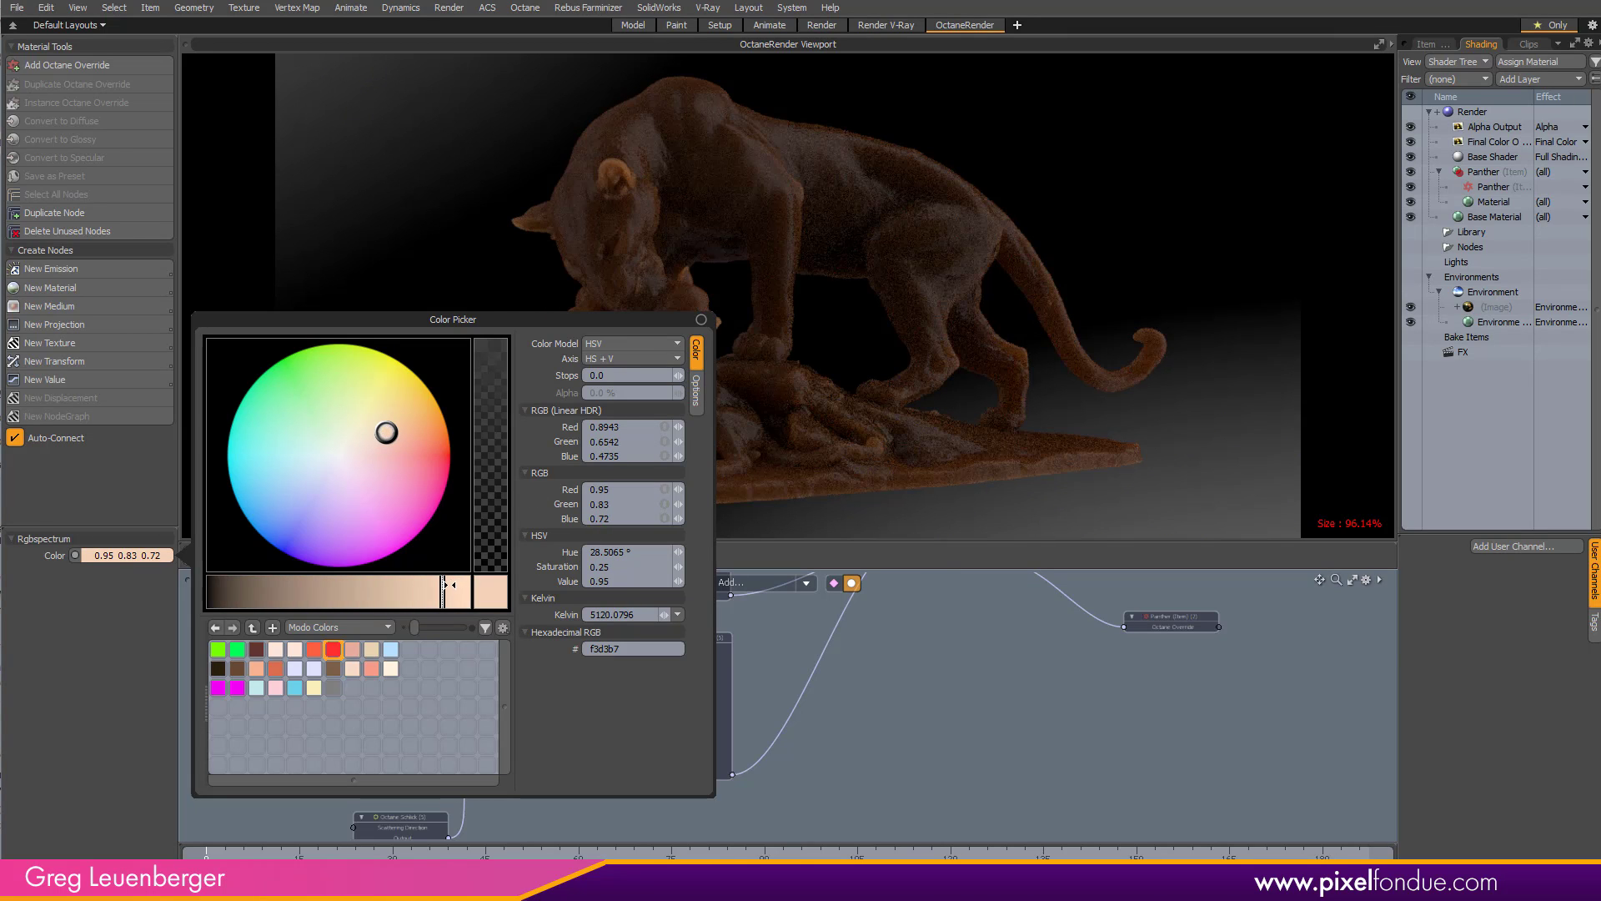
pyautogui.moveTo(443, 593); pyautogui.dragTo(463, 593)
pyautogui.click(966, 752)
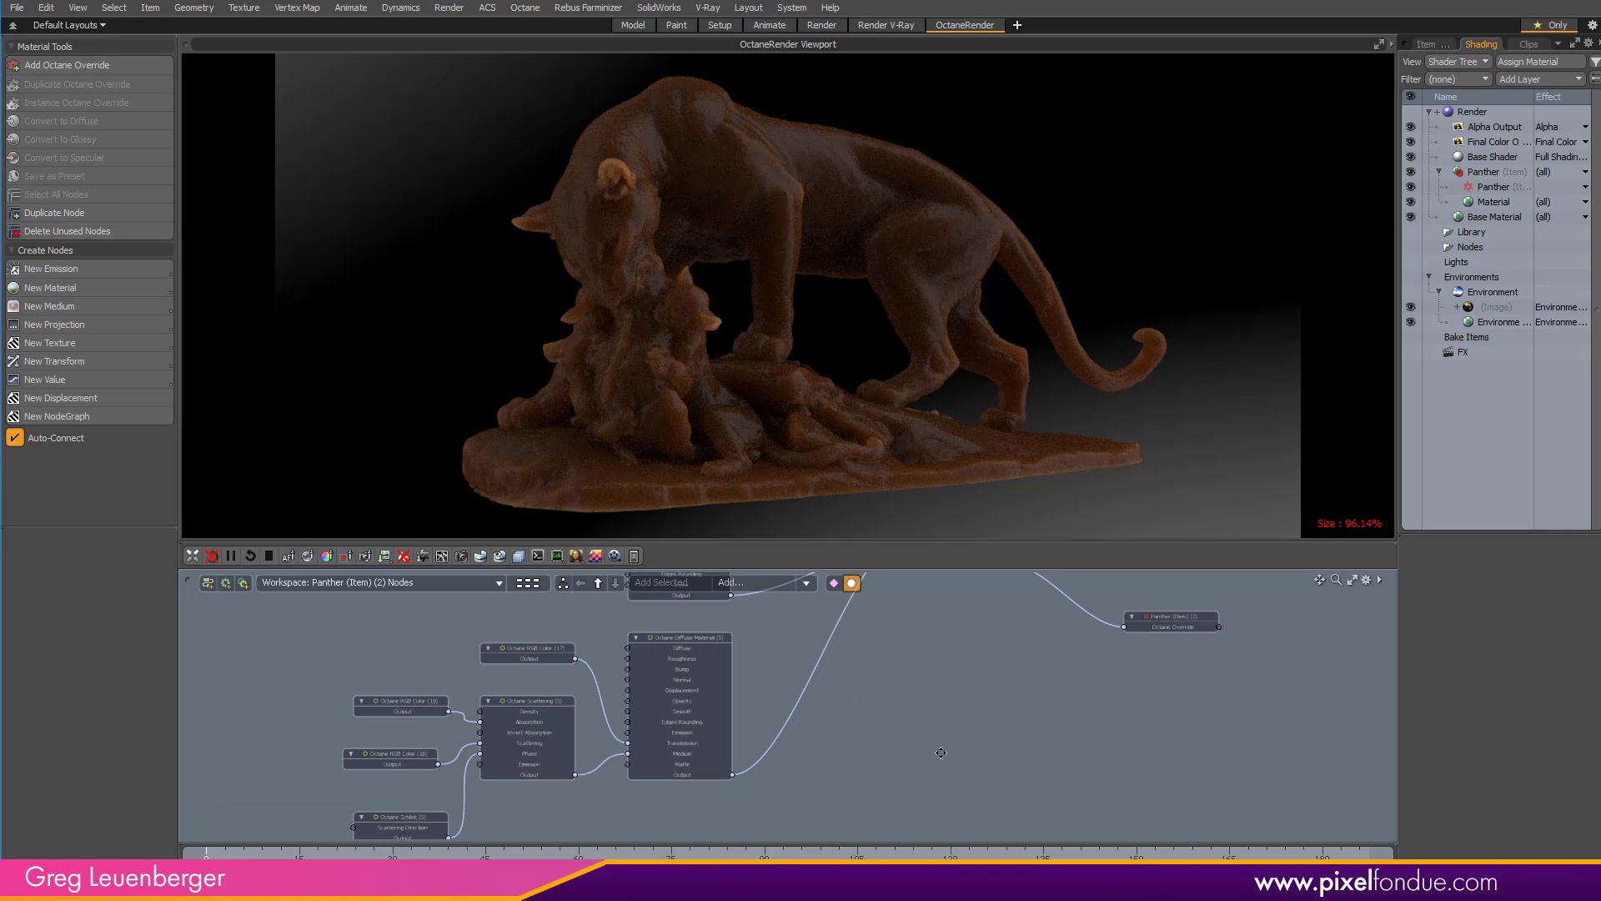
# Set the glossy material's Roughness to 0.35
pyautogui.moveTo(948, 680); pyautogui.dragTo(910, 837, button='middle')
pyautogui.click(663, 614)
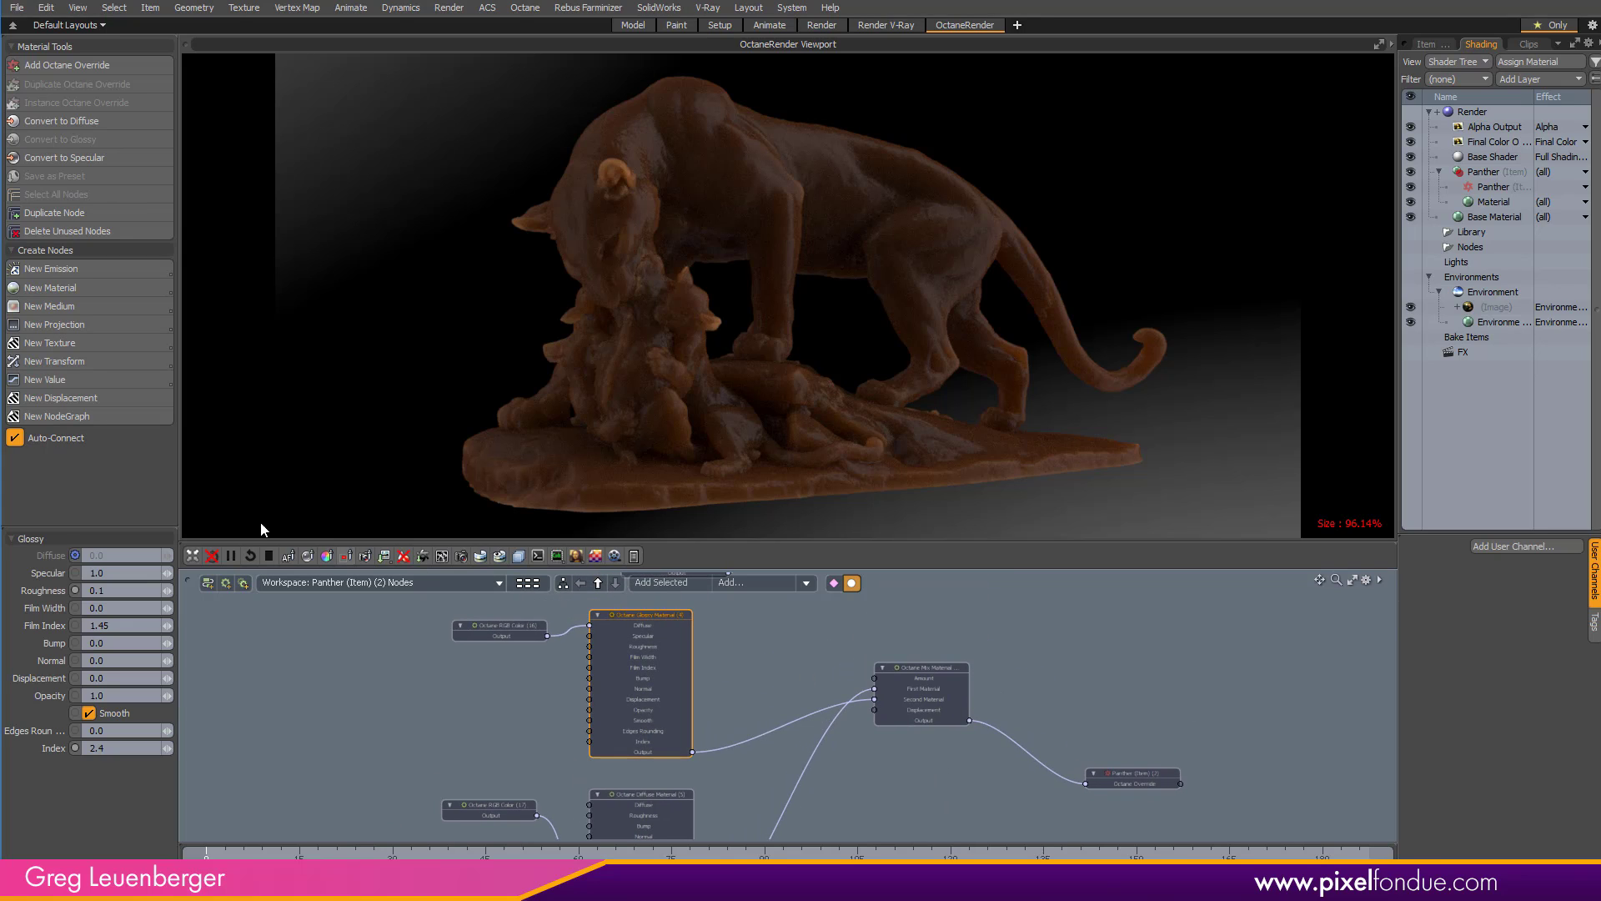
pyautogui.click(121, 590)
pyautogui.write('.35')
pyautogui.press('Return')
# Set the Mix material's Amount to 1.0
pyautogui.moveTo(1108, 665); pyautogui.dragTo(962, 720, button='middle')
pyautogui.scroll(2, 577, 723)
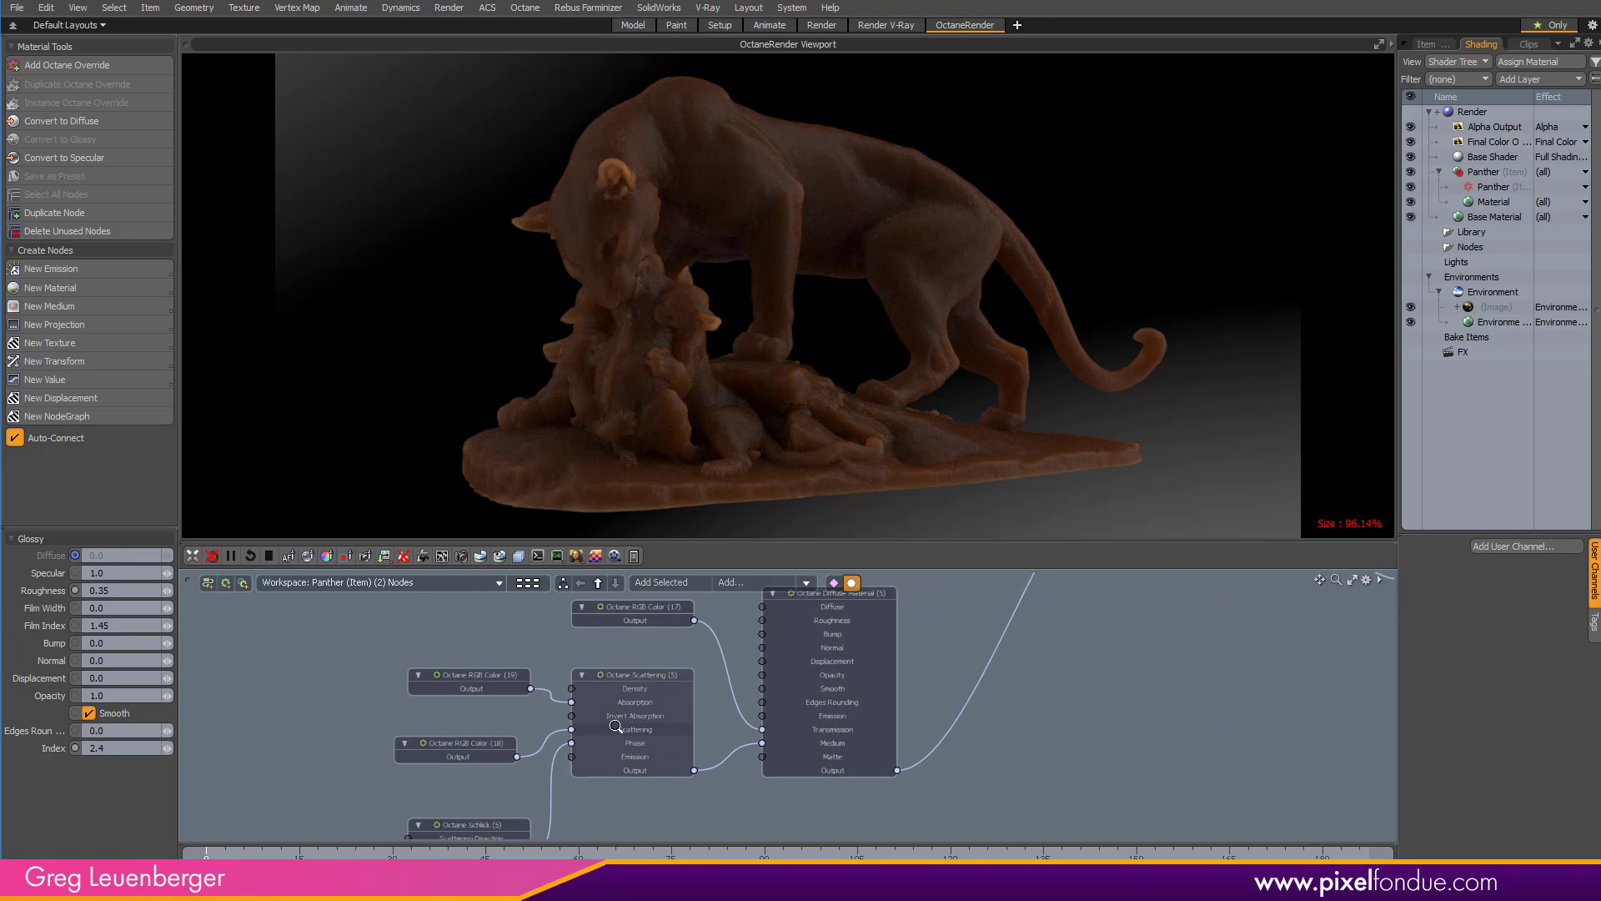
pyautogui.moveTo(957, 578); pyautogui.dragTo(587, 792, button='middle')
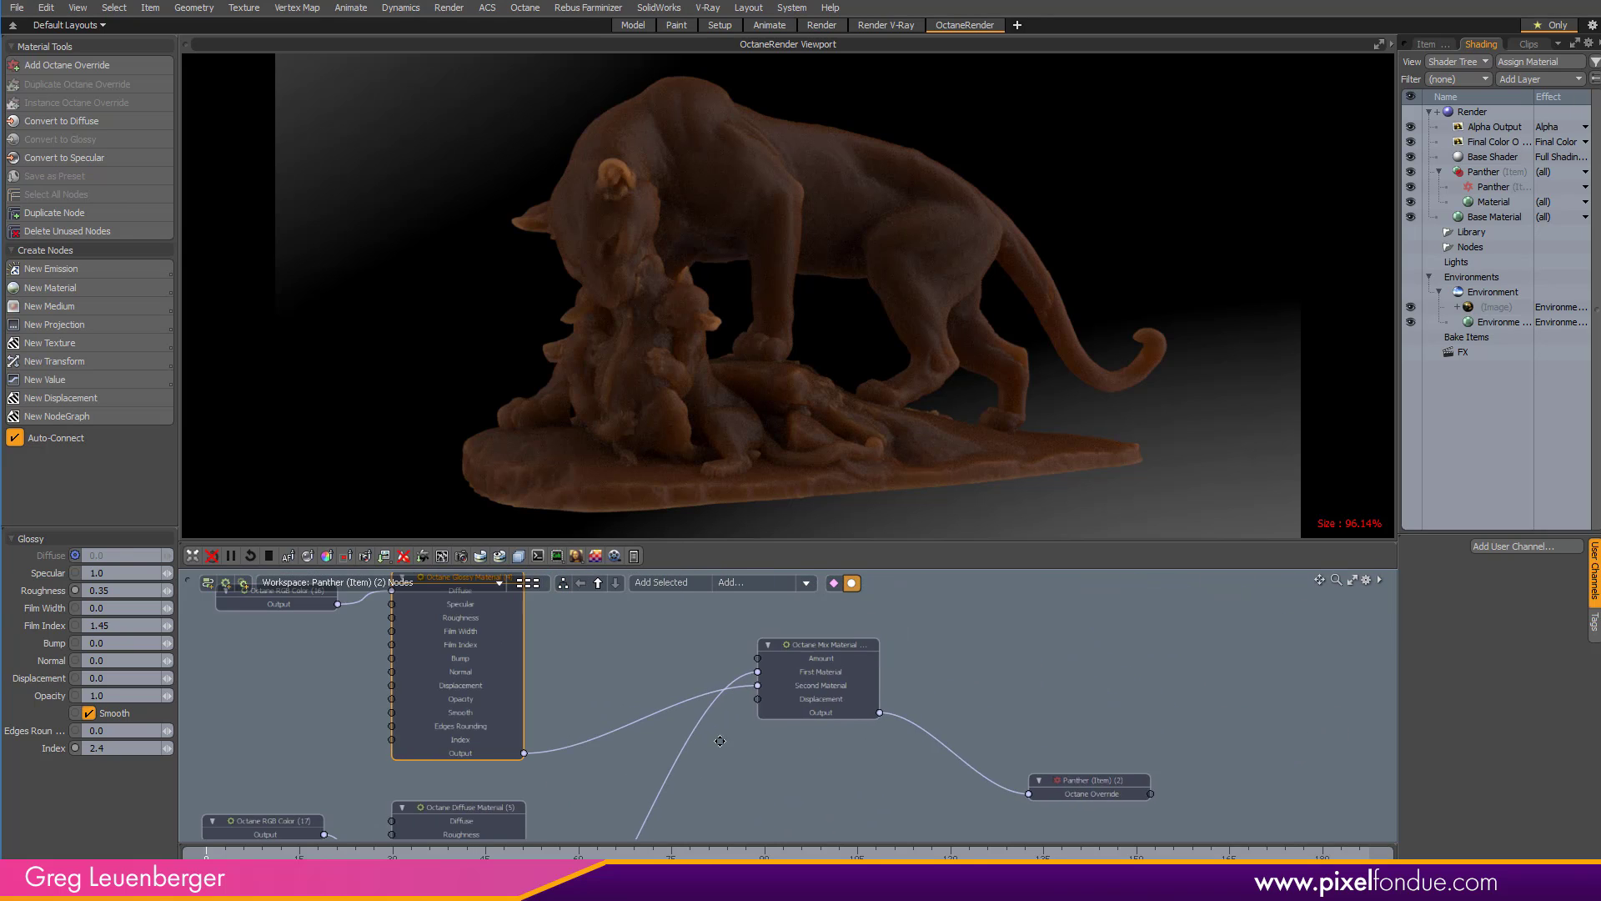
pyautogui.click(827, 644)
pyautogui.click(142, 555)
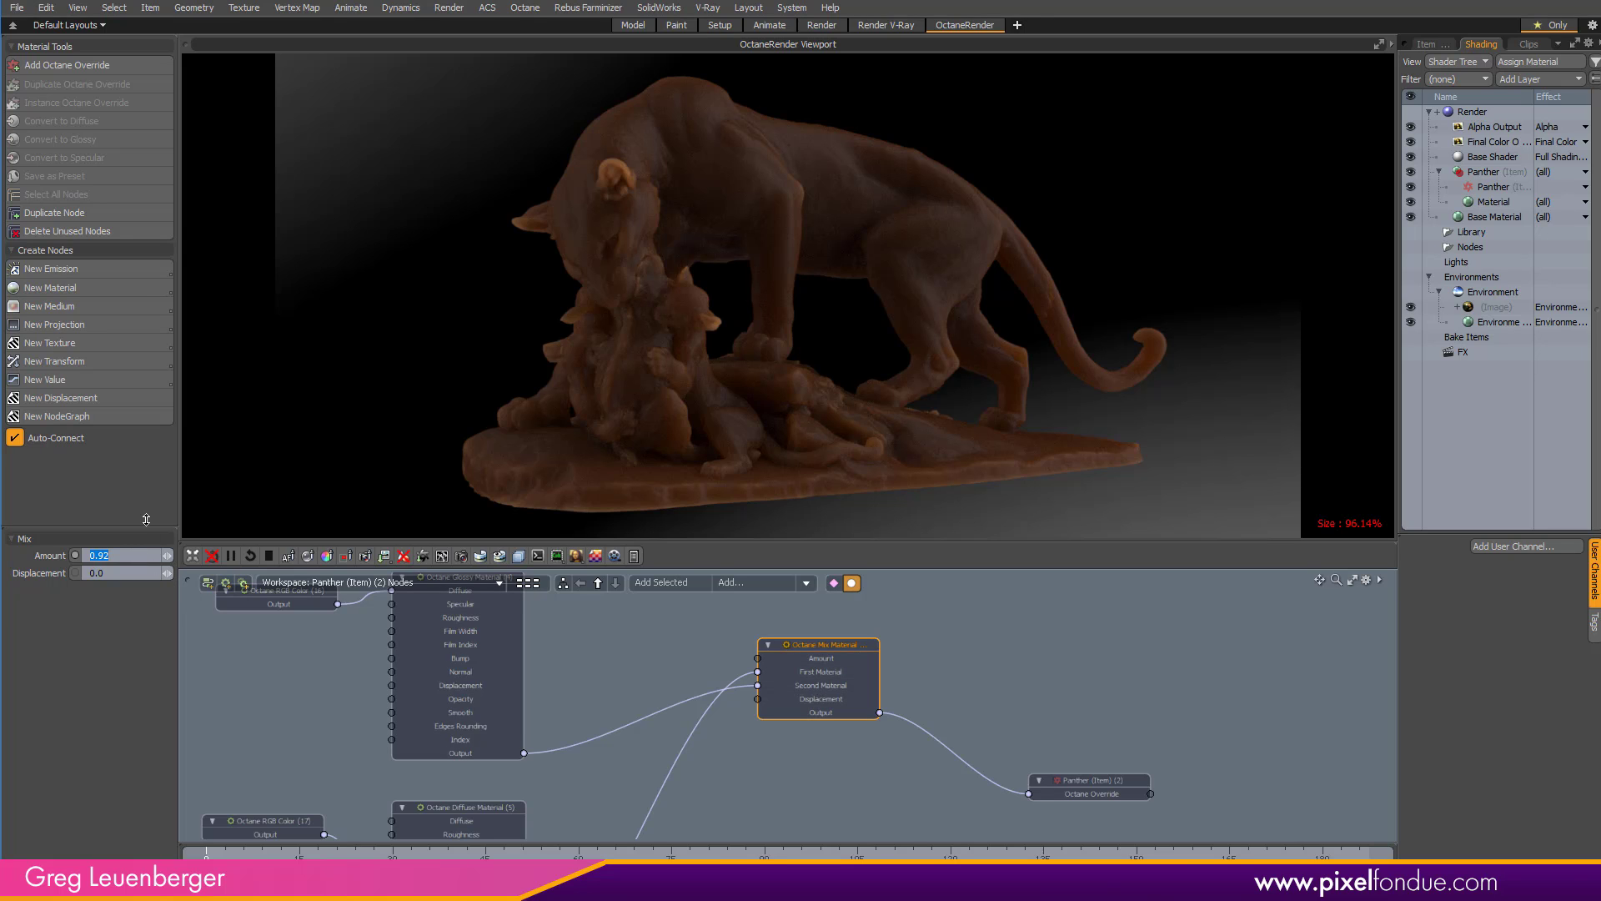
pyautogui.write('1')
pyautogui.press('Return')
# Try Density values of 5, 500 and 150 on the Scattering node that feeds the diffuse material's Medium
pyautogui.moveTo(834, 801); pyautogui.dragTo(1113, 736, button='middle')
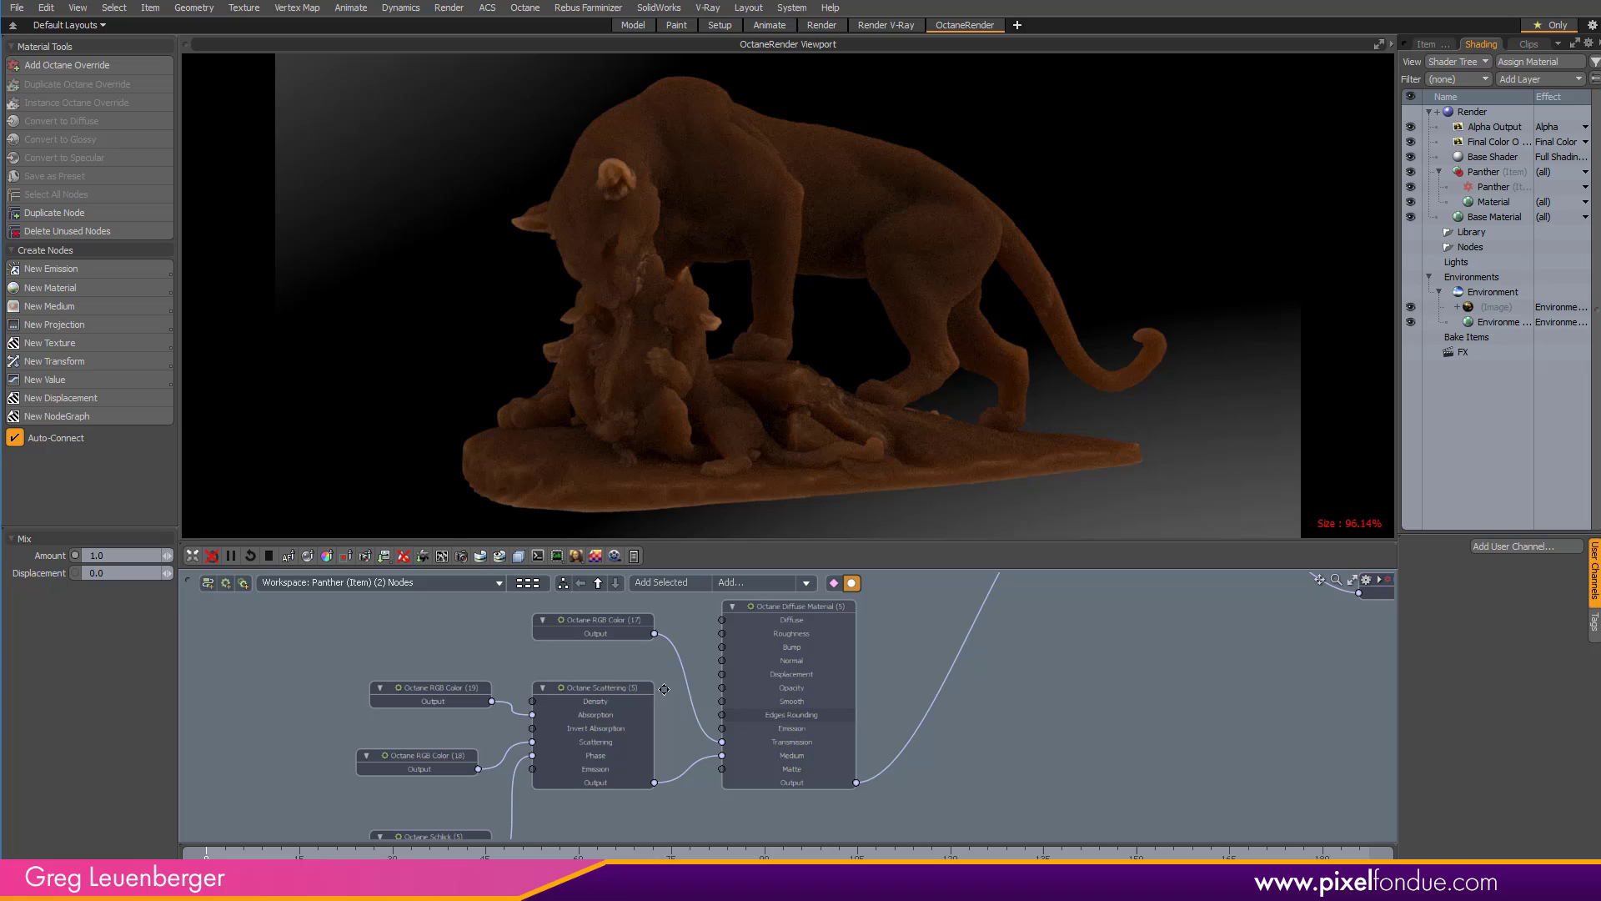
pyautogui.click(611, 711)
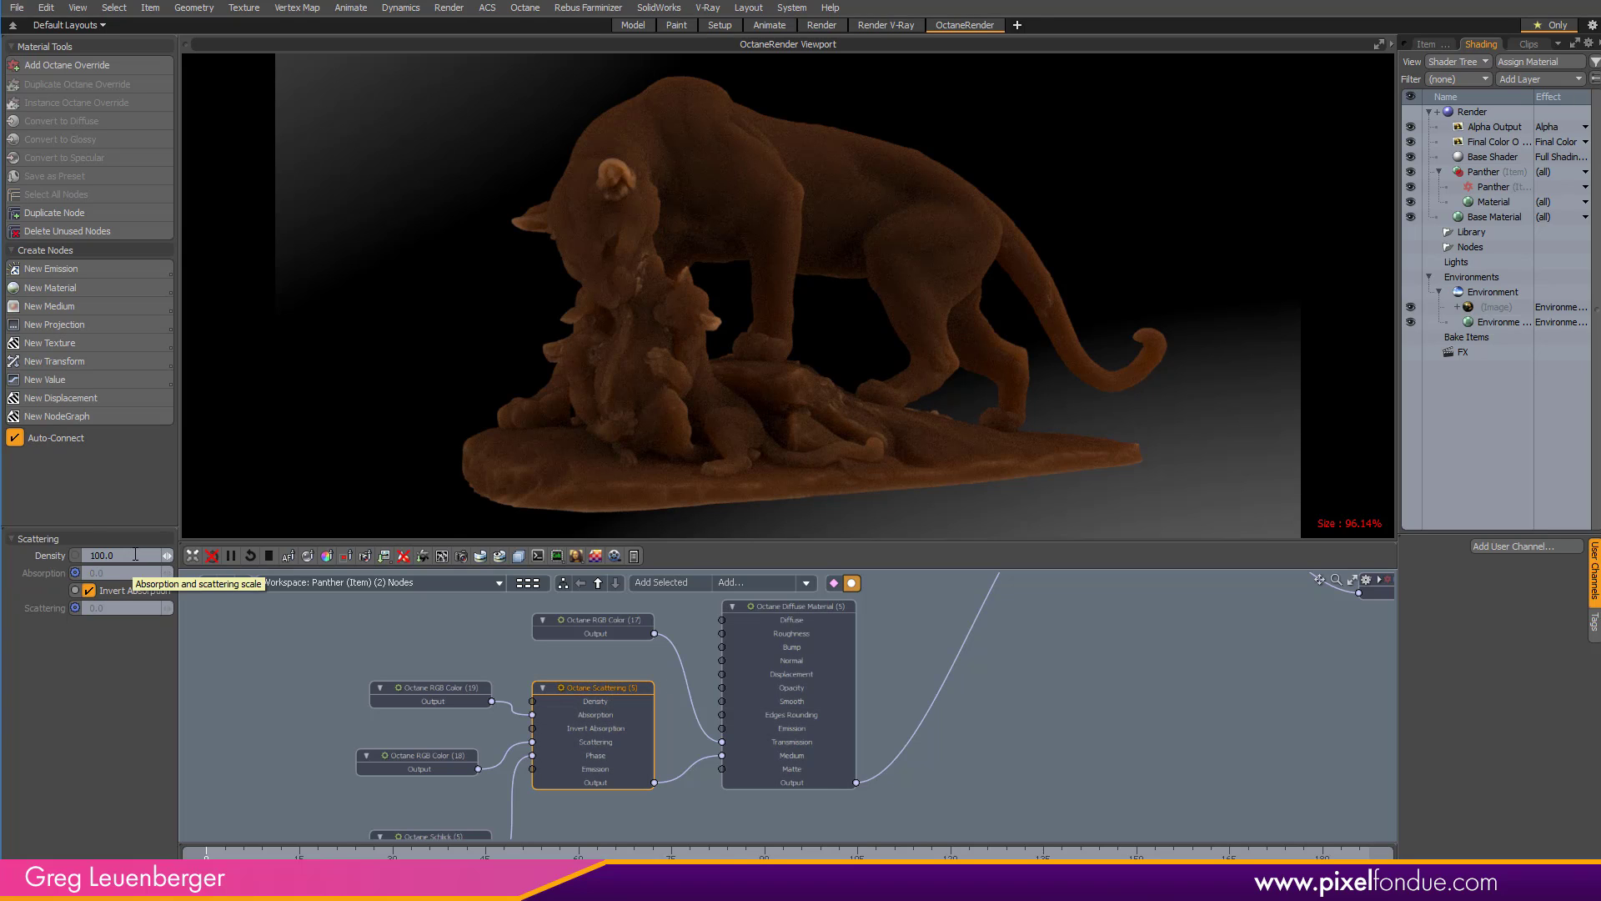
pyautogui.click(145, 556)
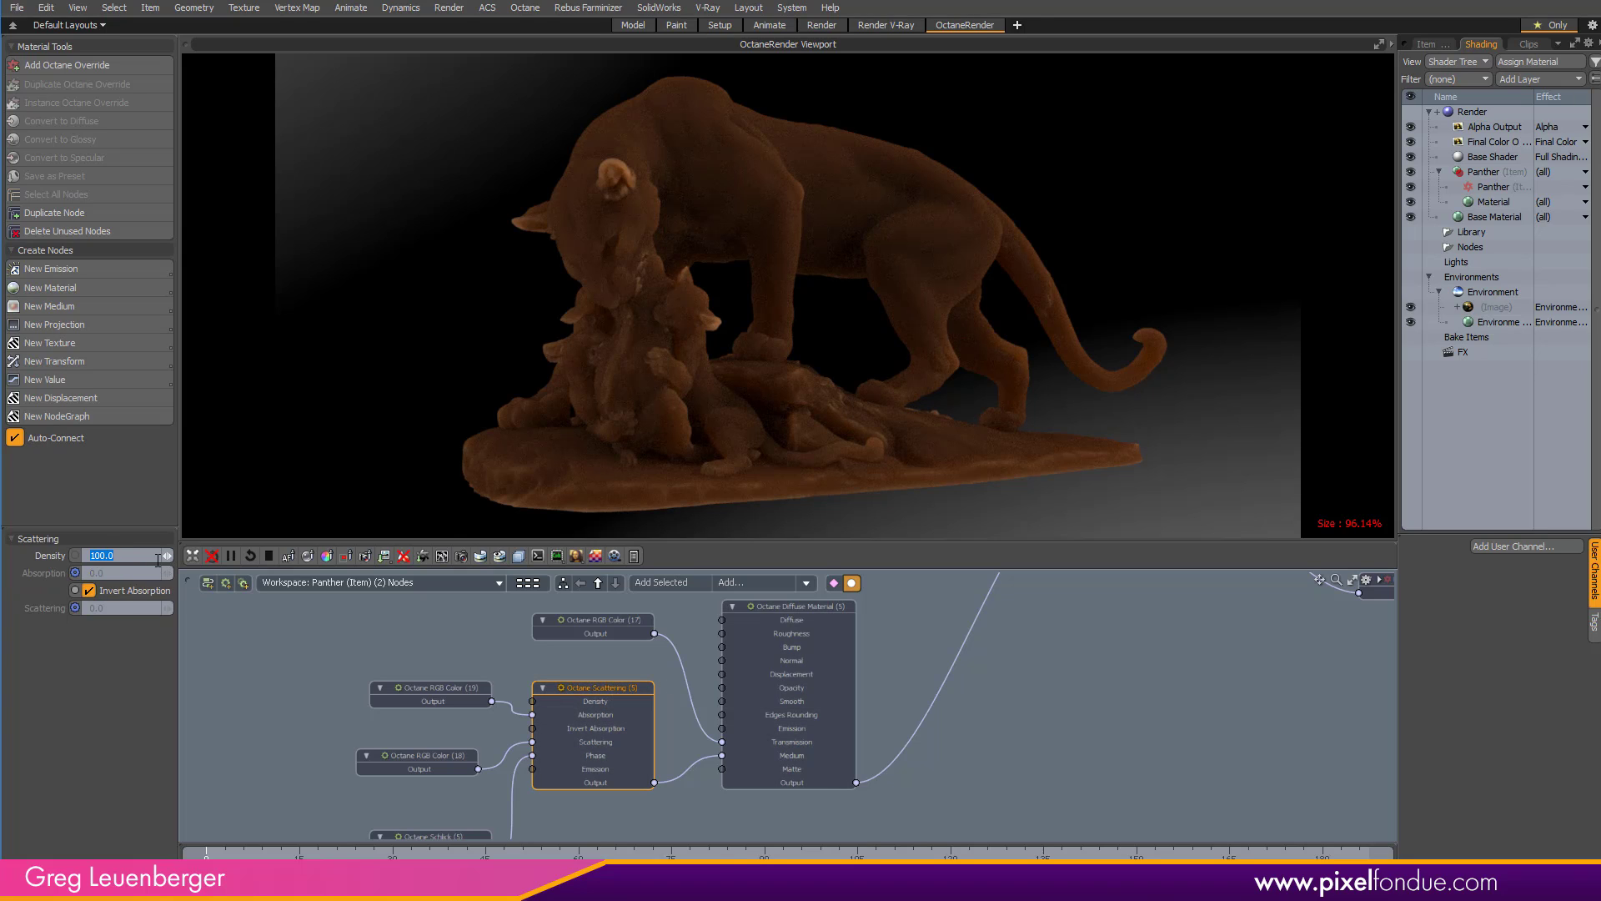
pyautogui.write('5')
pyautogui.press('Return')
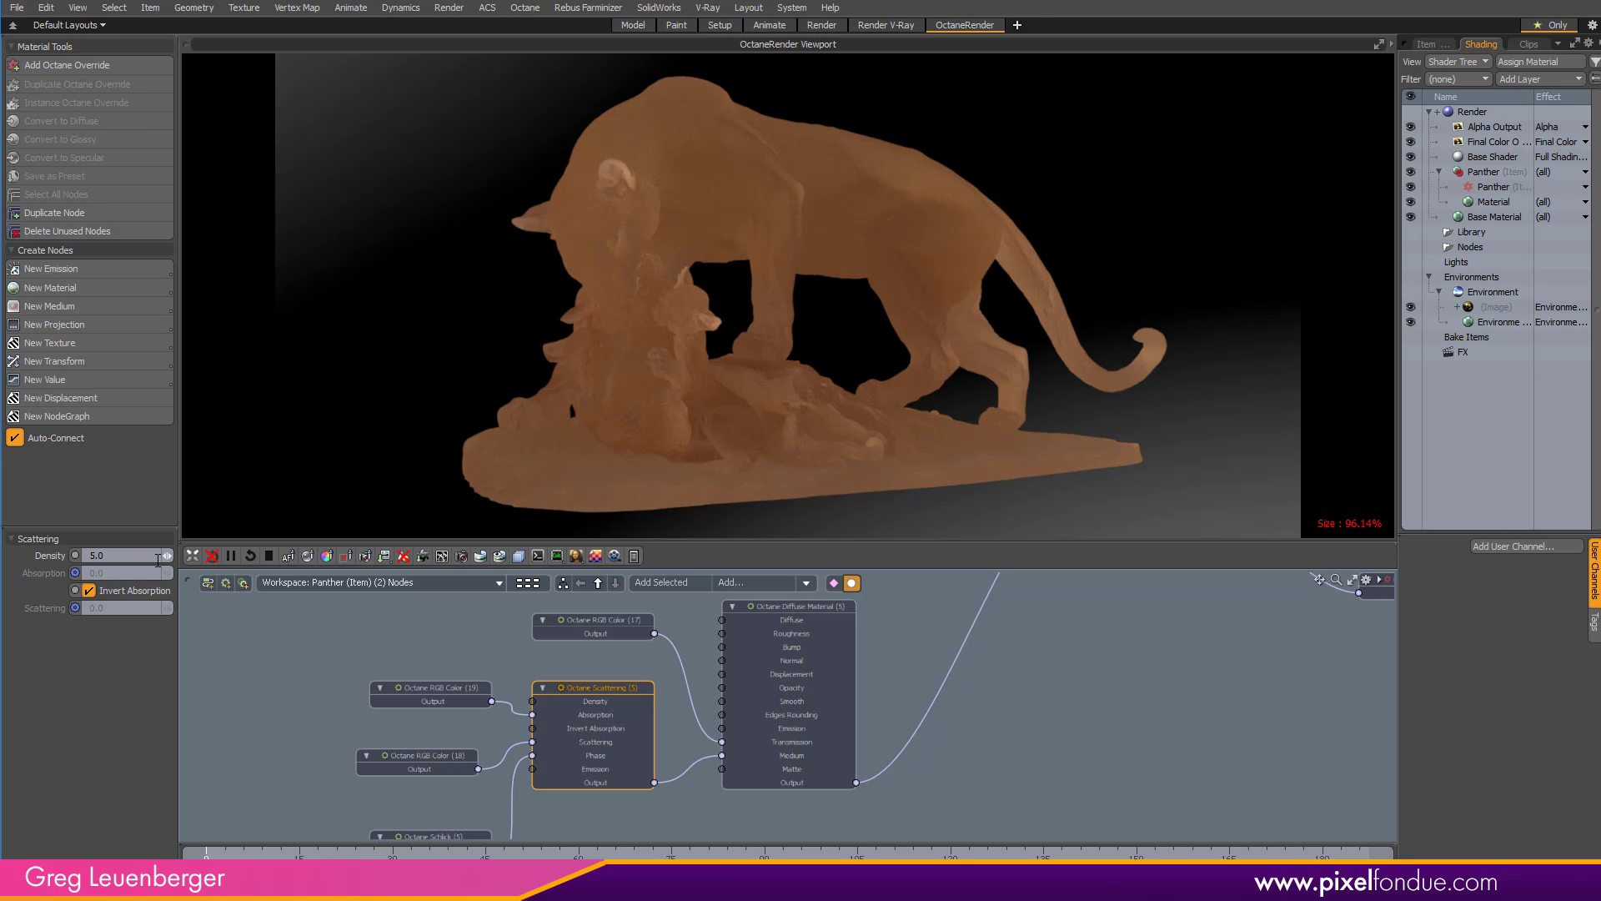
pyautogui.click(129, 555)
pyautogui.write('500')
pyautogui.press('Return')
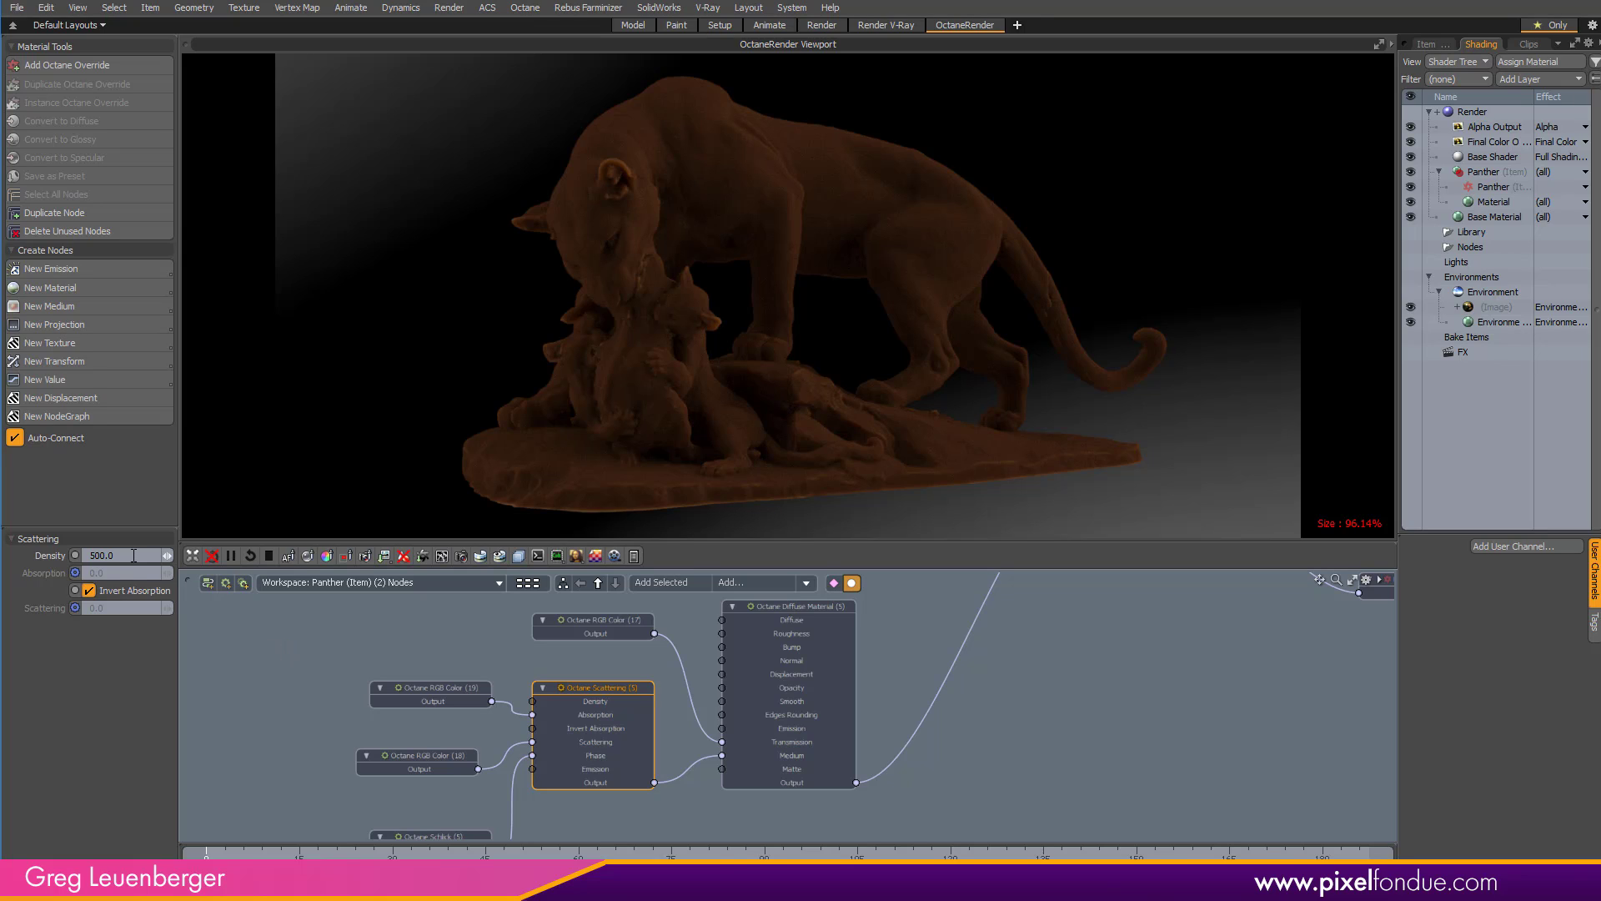
pyautogui.click(132, 555)
pyautogui.write('150')
pyautogui.press('Return')
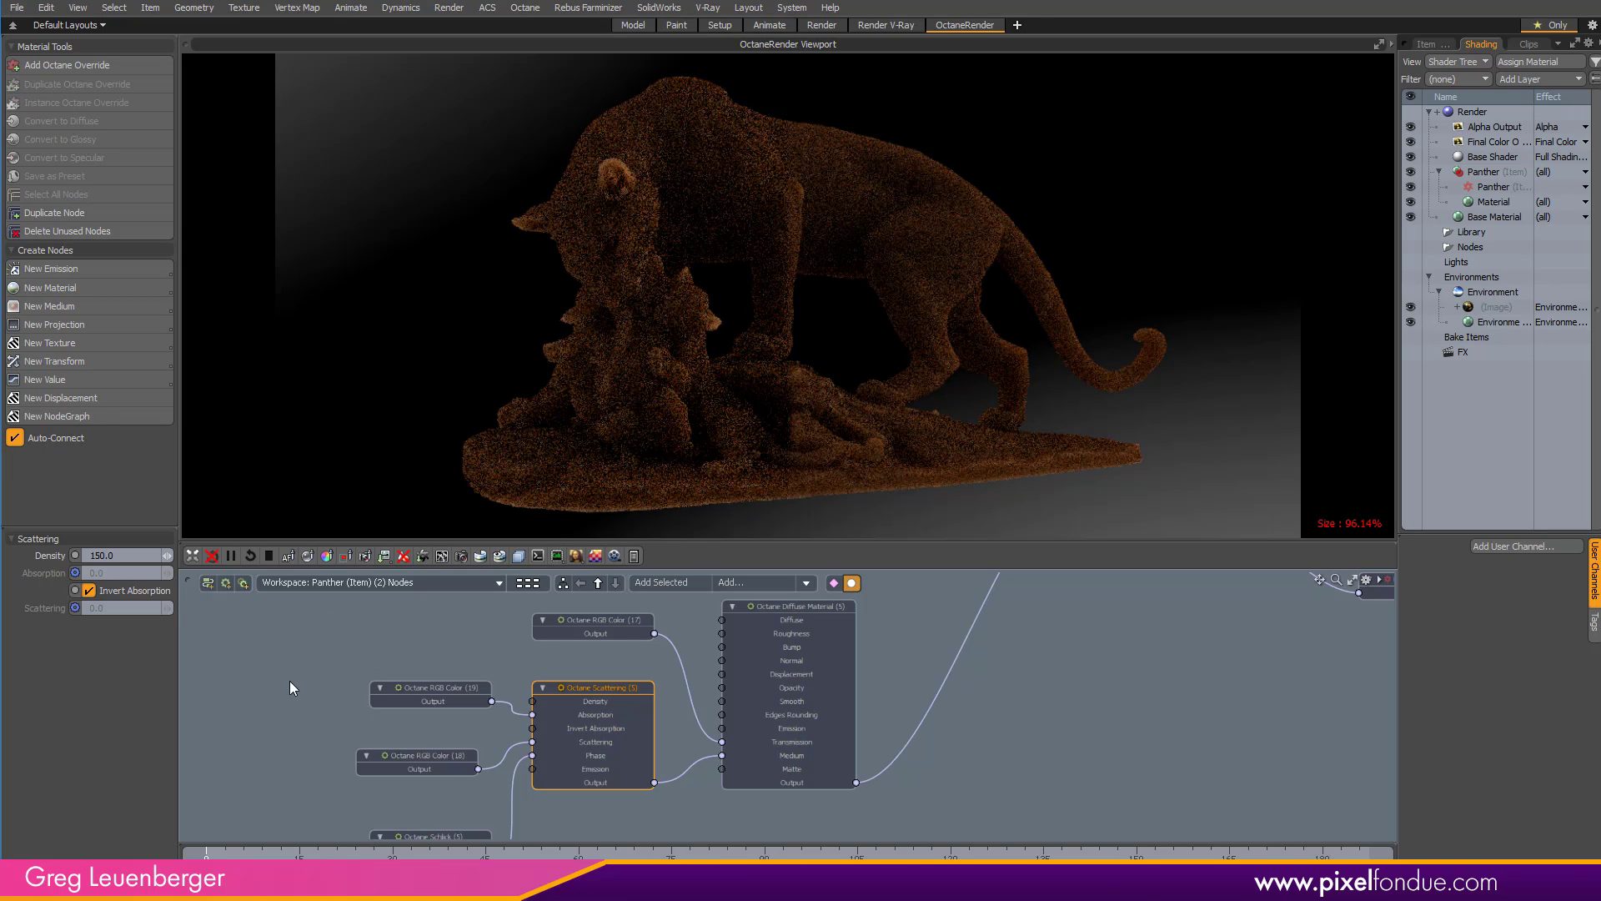
# Set the Scattering node's Density to 25
pyautogui.click(163, 556)
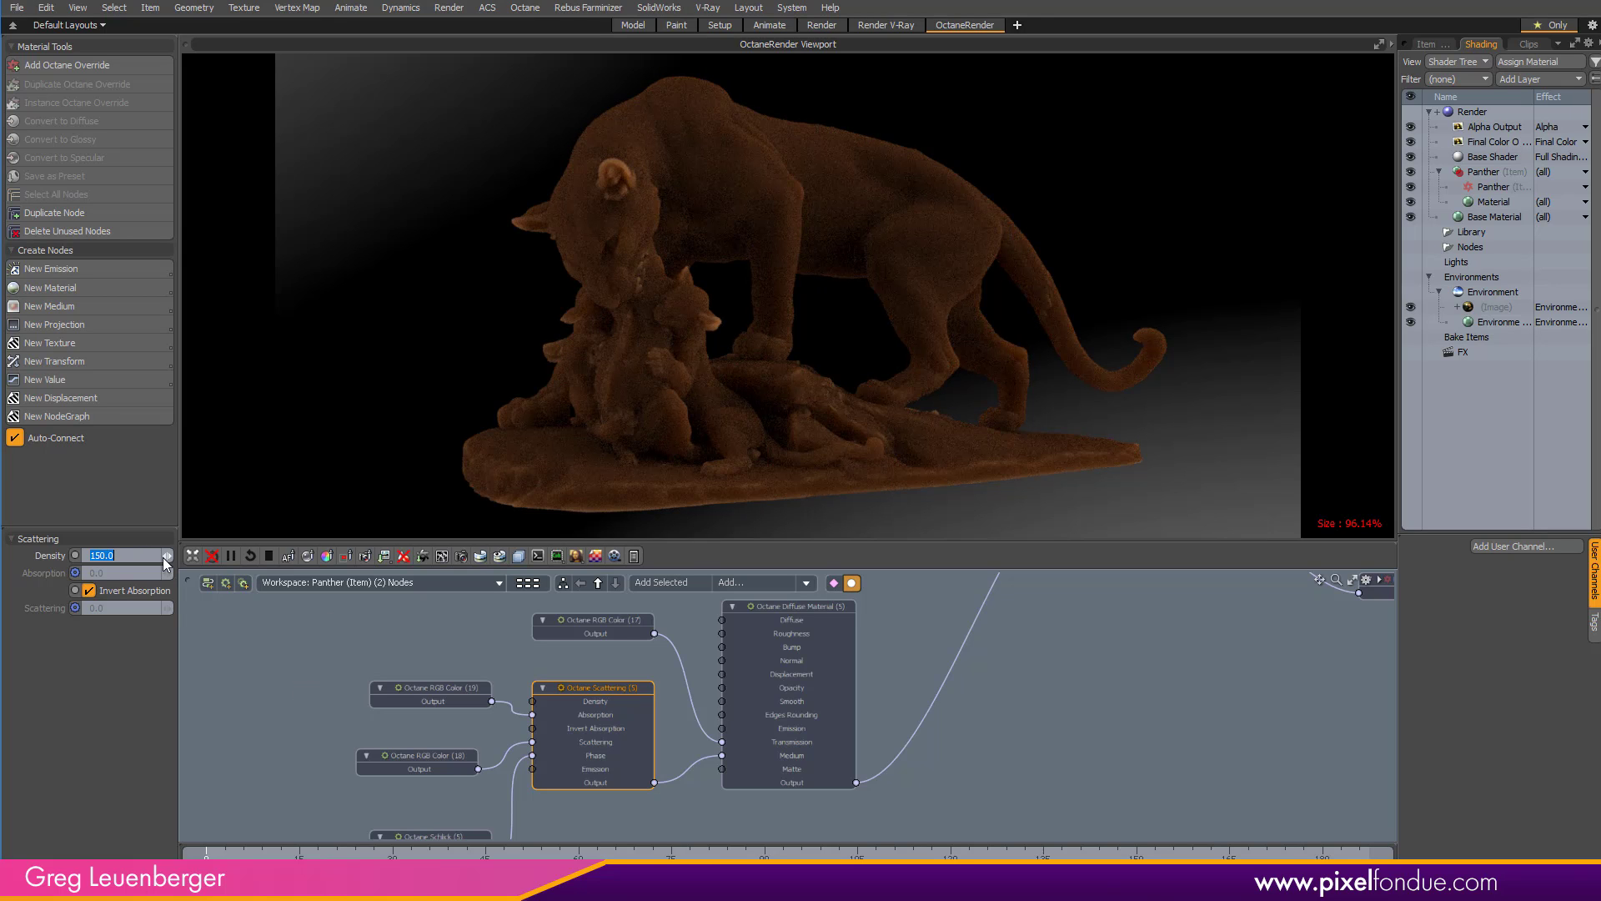
pyautogui.write('25')
pyautogui.press('Return')
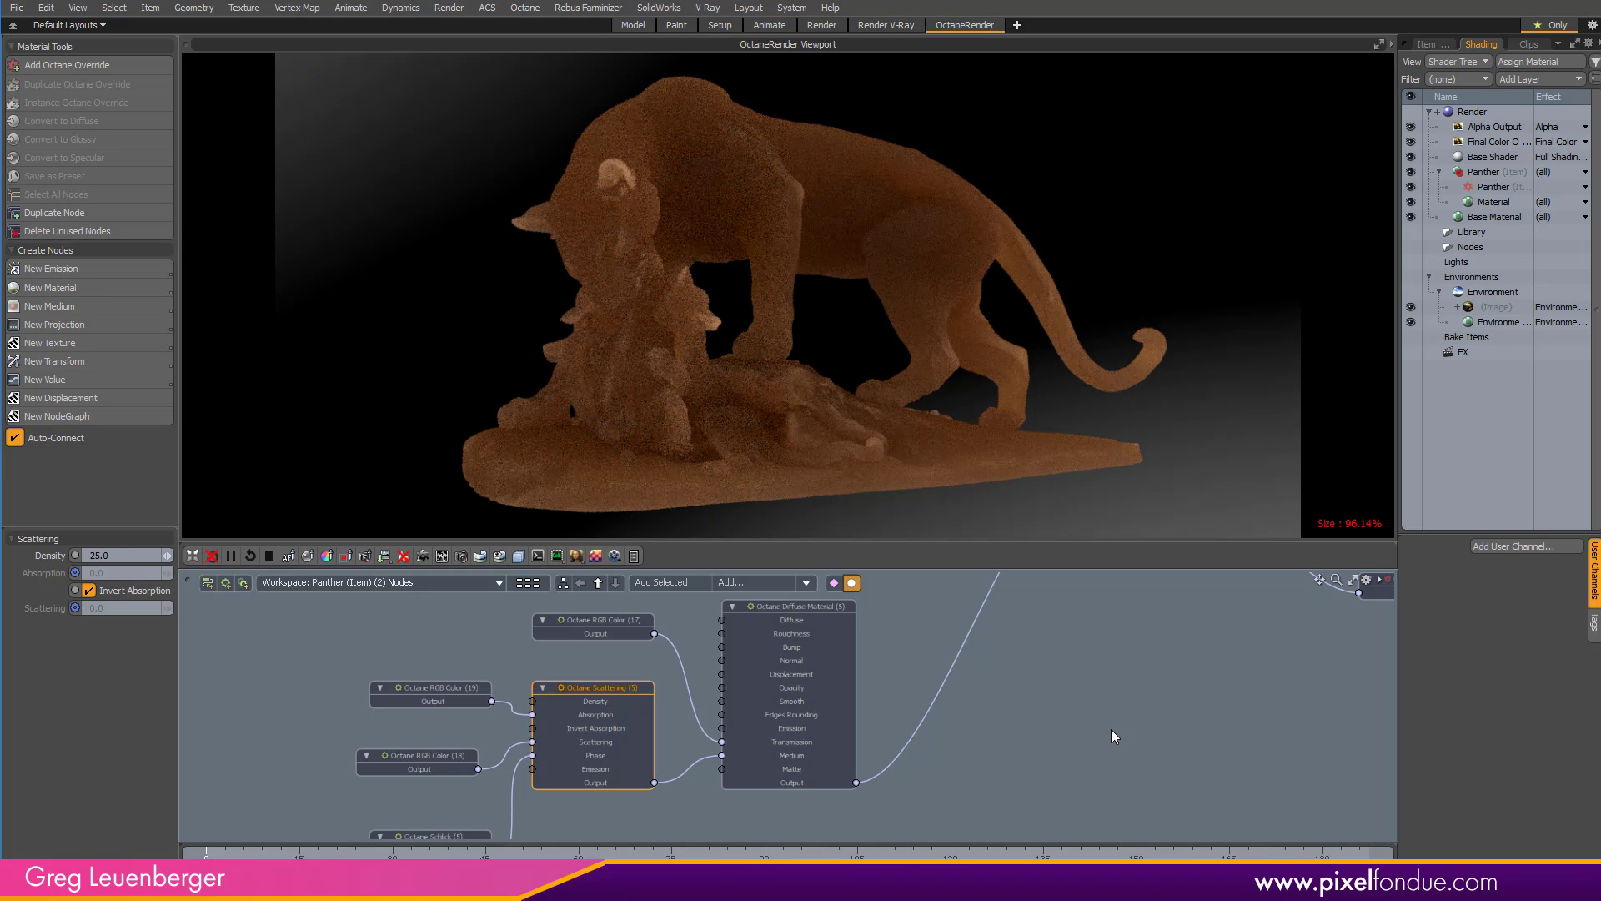
# Set the Mix material's Amount to 0.85
pyautogui.moveTo(1088, 724); pyautogui.dragTo(980, 658, button='middle')
pyautogui.click(985, 666)
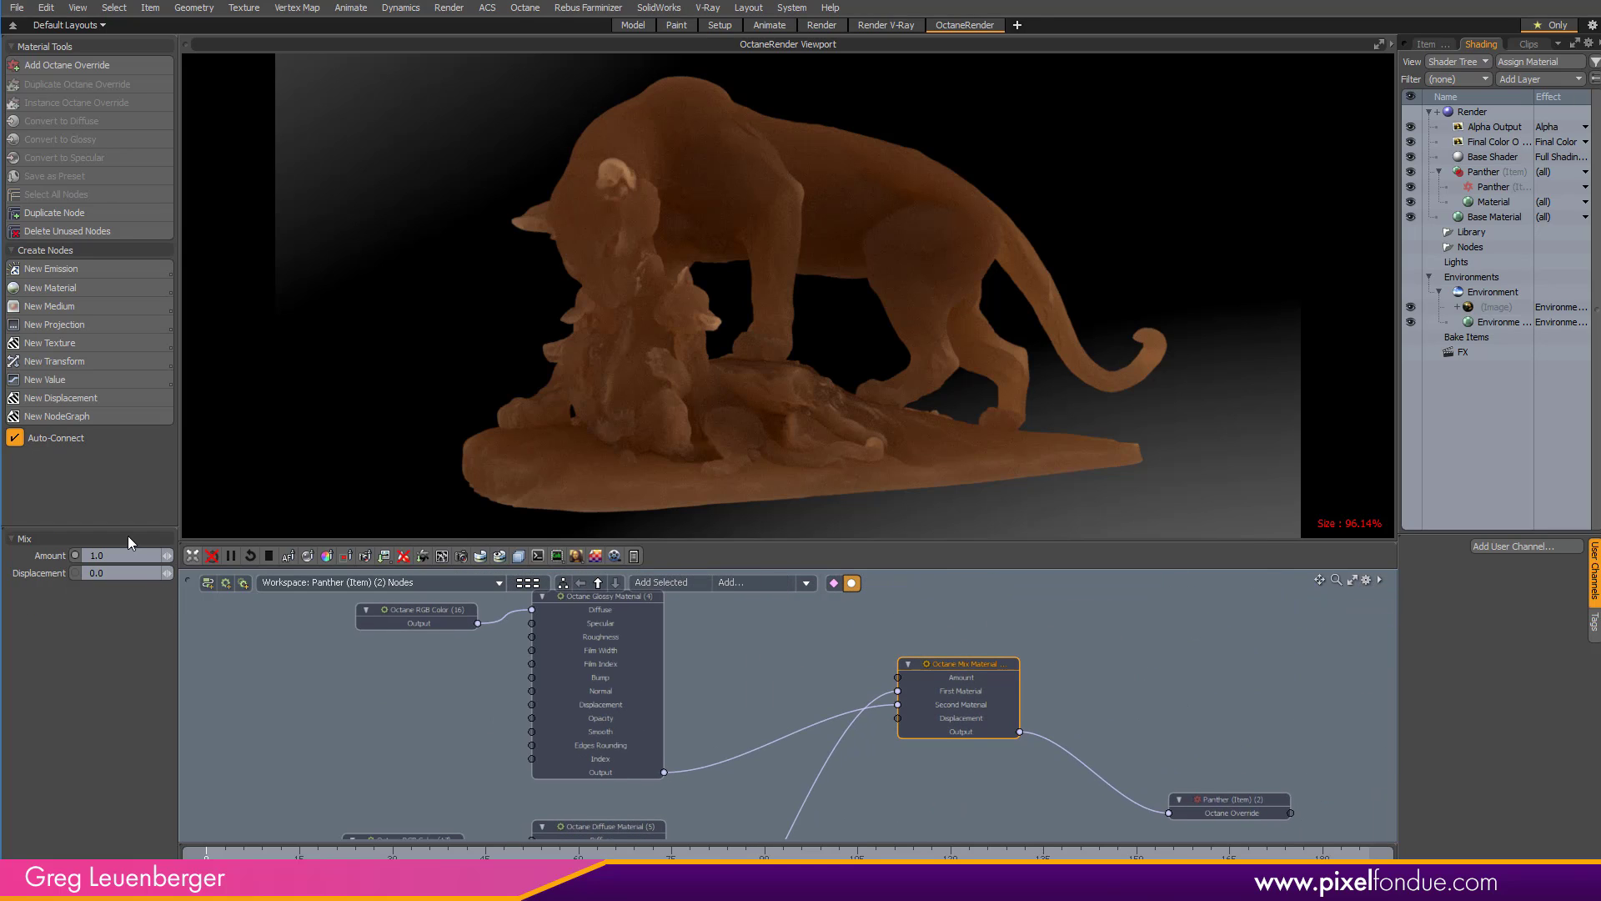
pyautogui.click(153, 556)
pyautogui.write('.85')
pyautogui.press('Return')
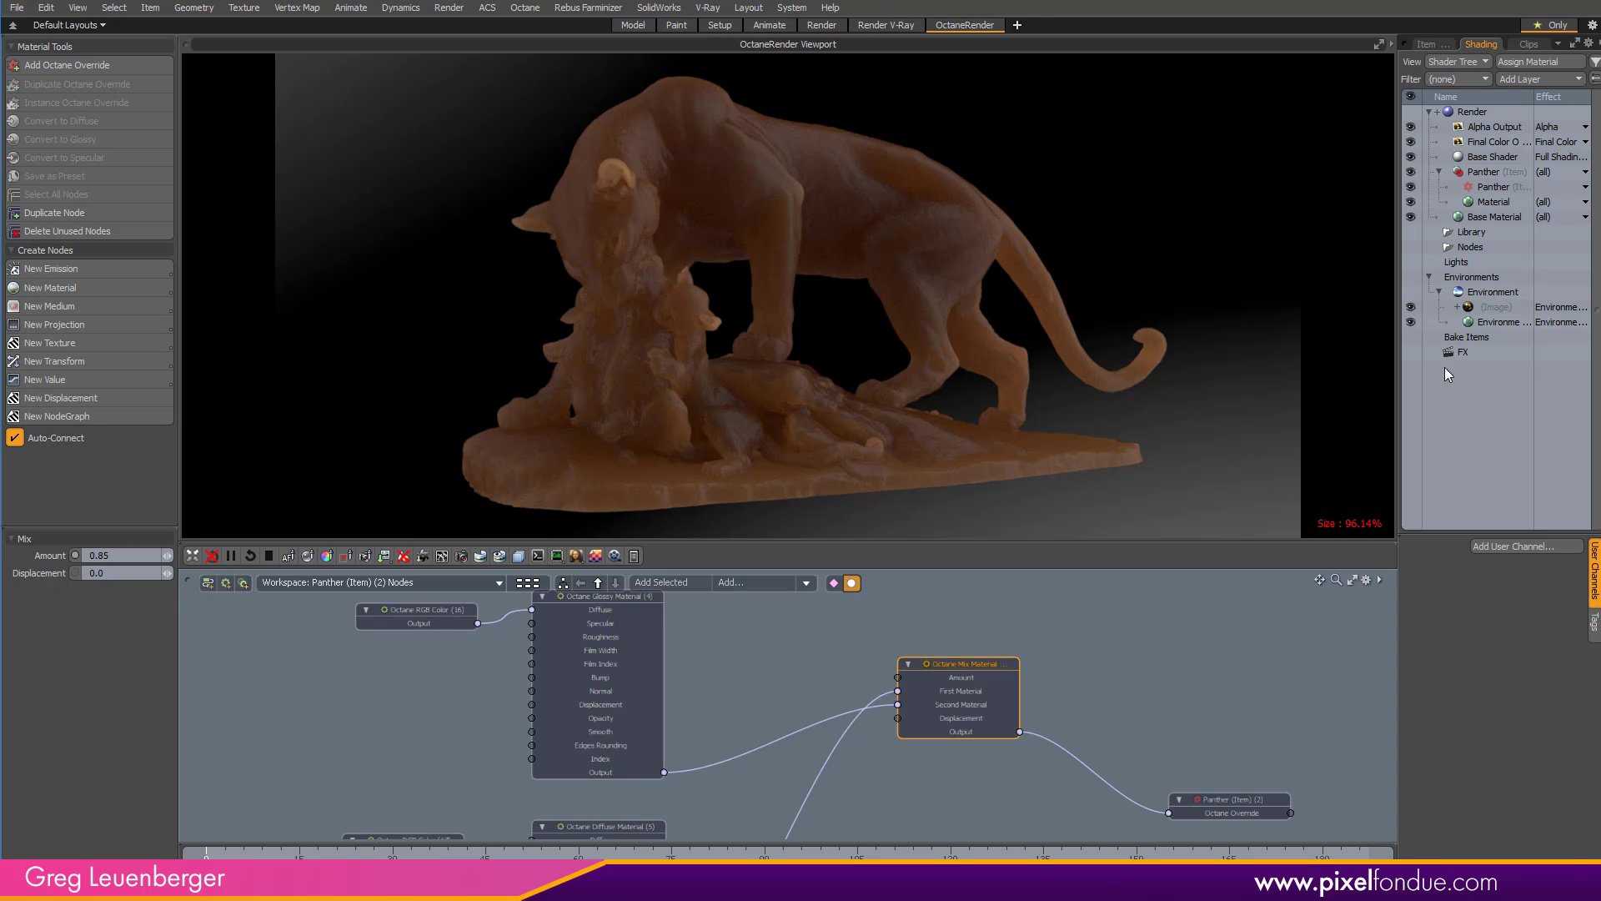
# Set the environment image's texture locator Y rotation to 35° and enlarge the render viewport over the node workspace
pyautogui.click(1510, 307)
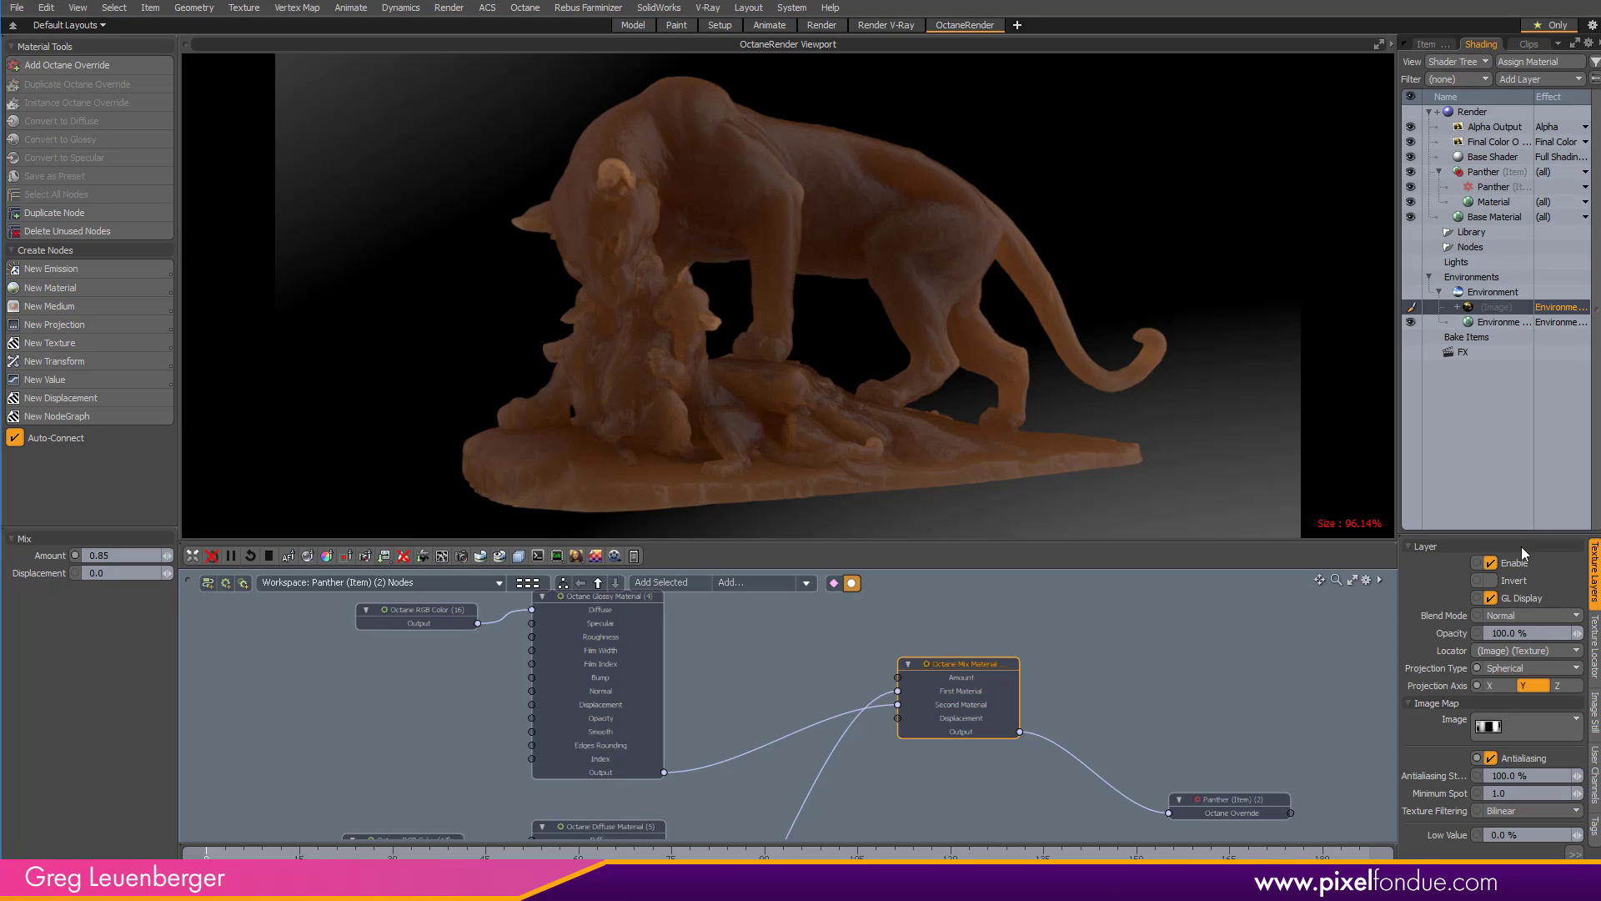
pyautogui.moveTo(1527, 534); pyautogui.dragTo(1526, 433)
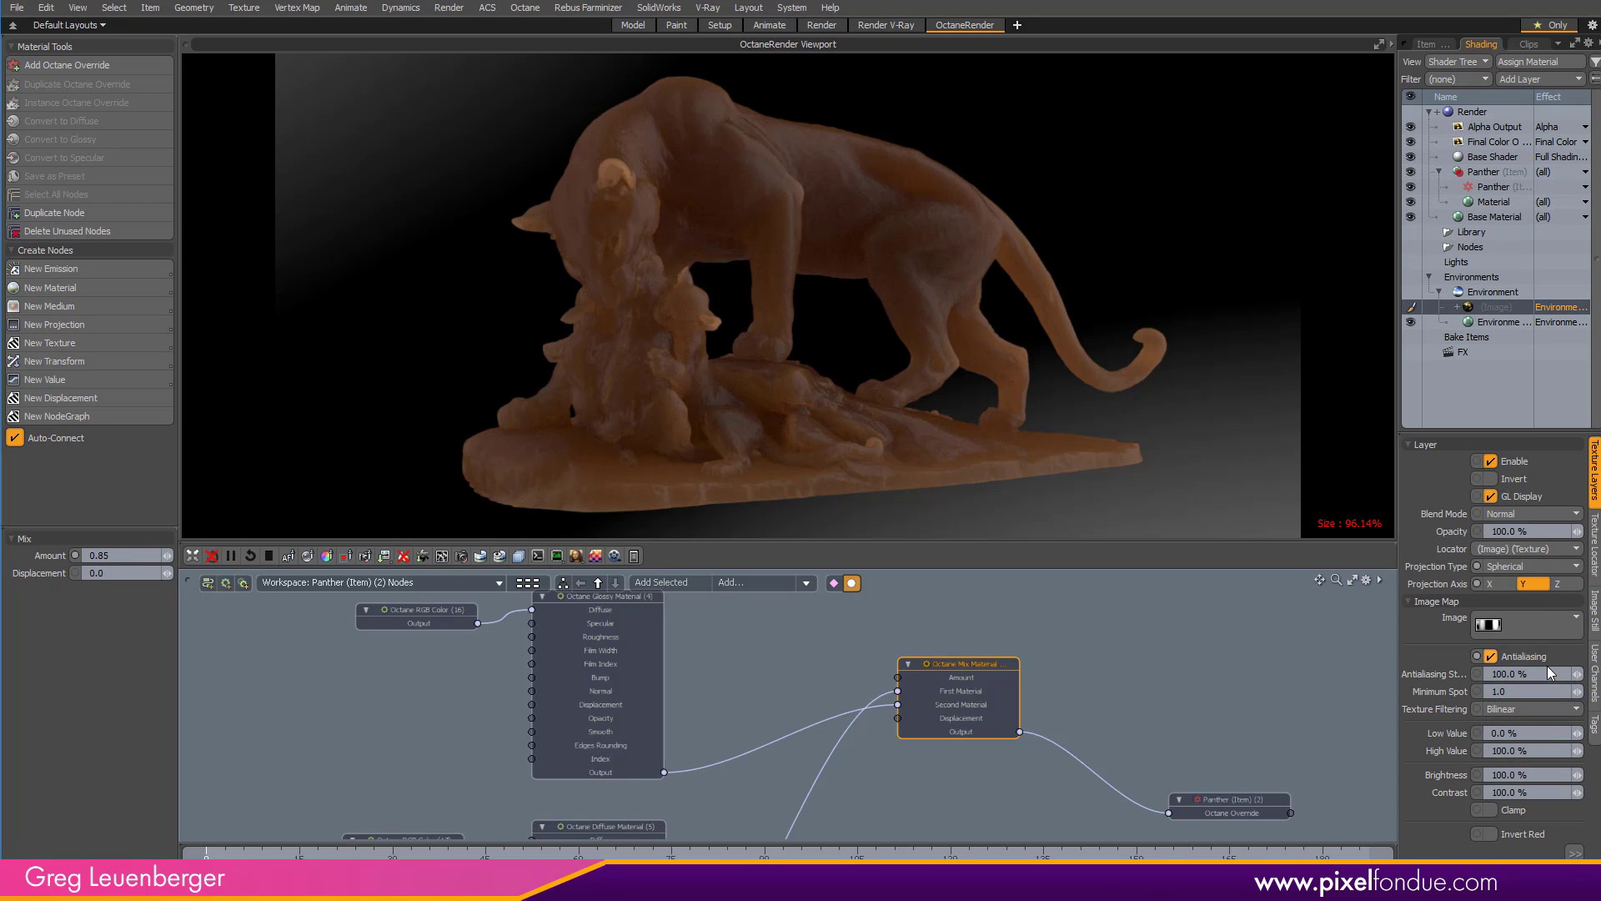
pyautogui.click(1595, 547)
pyautogui.click(1537, 593)
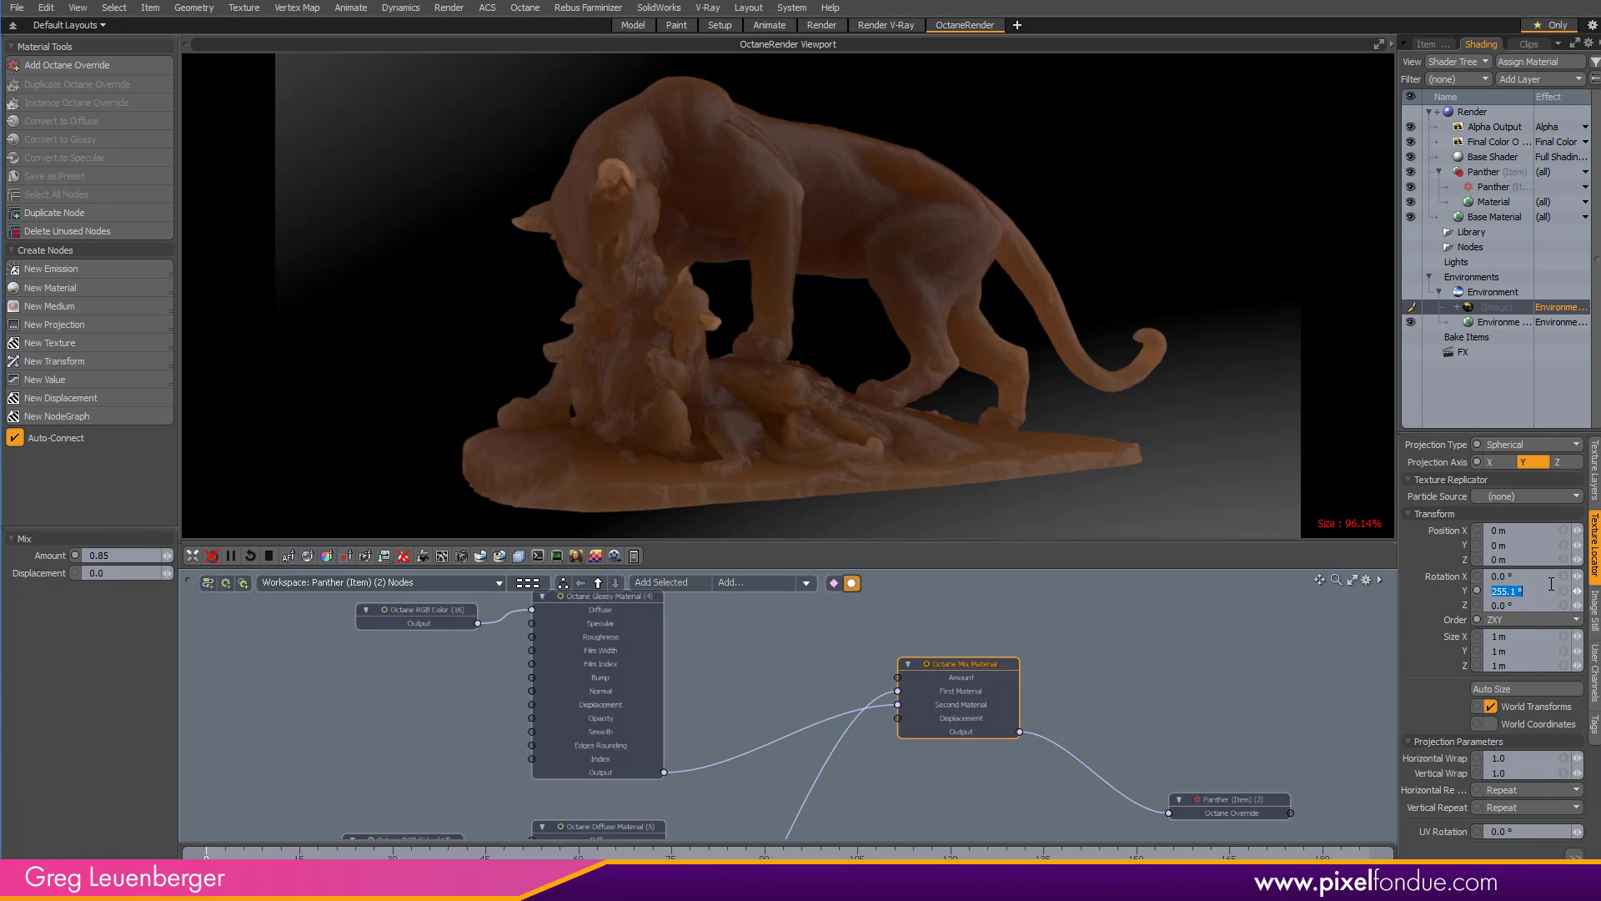
pyautogui.write('35')
pyautogui.press('Return')
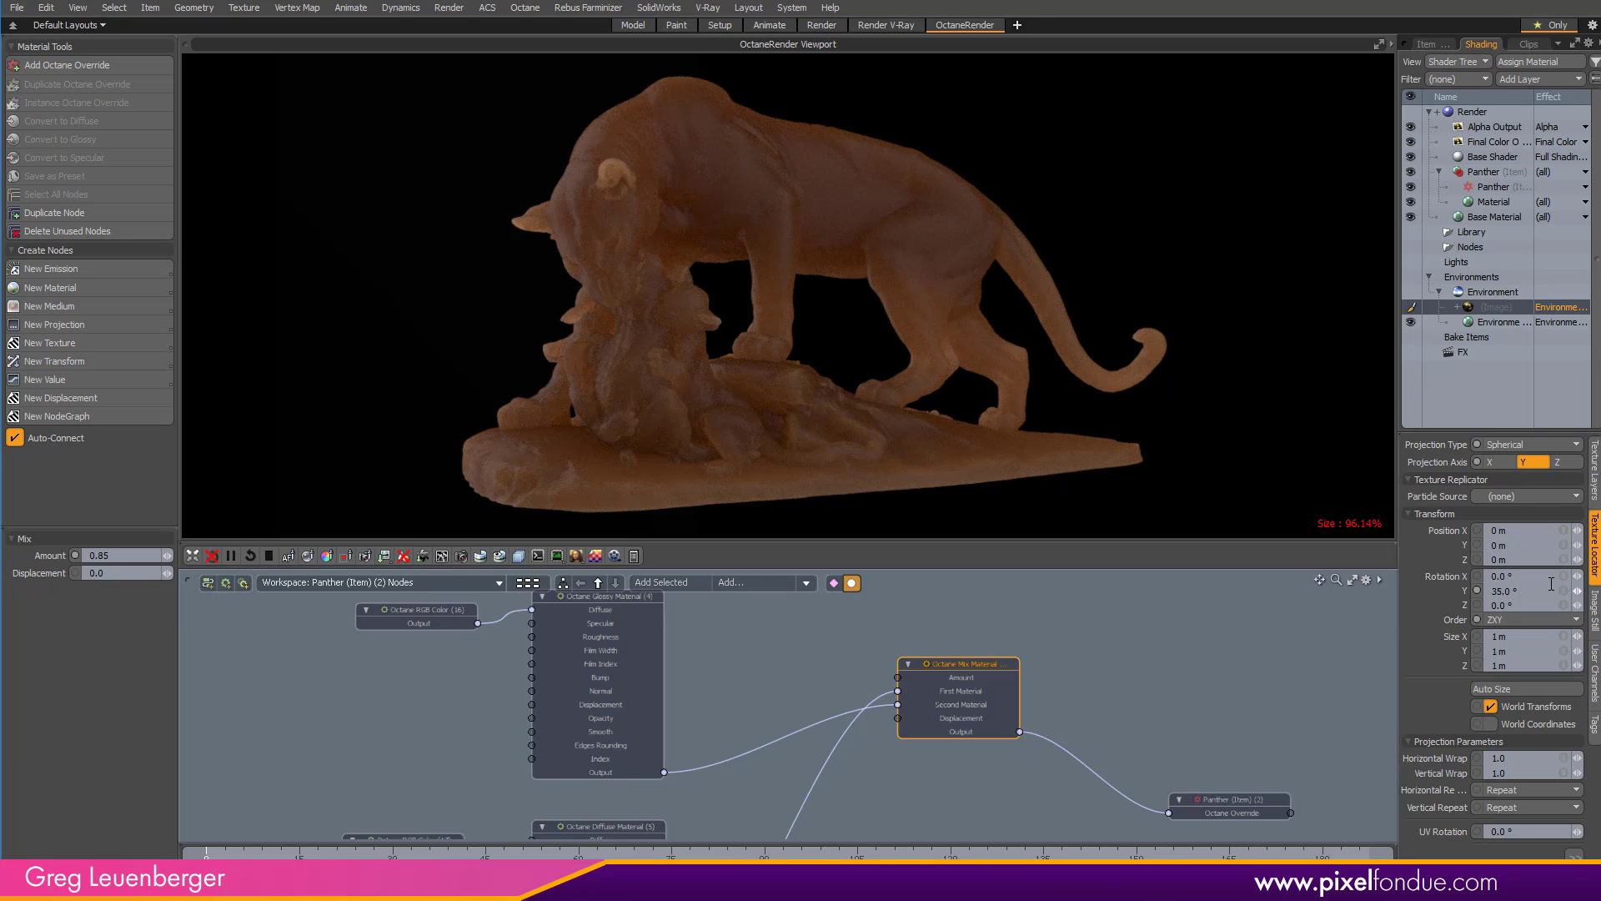
pyautogui.moveTo(847, 542); pyautogui.dragTo(842, 723)
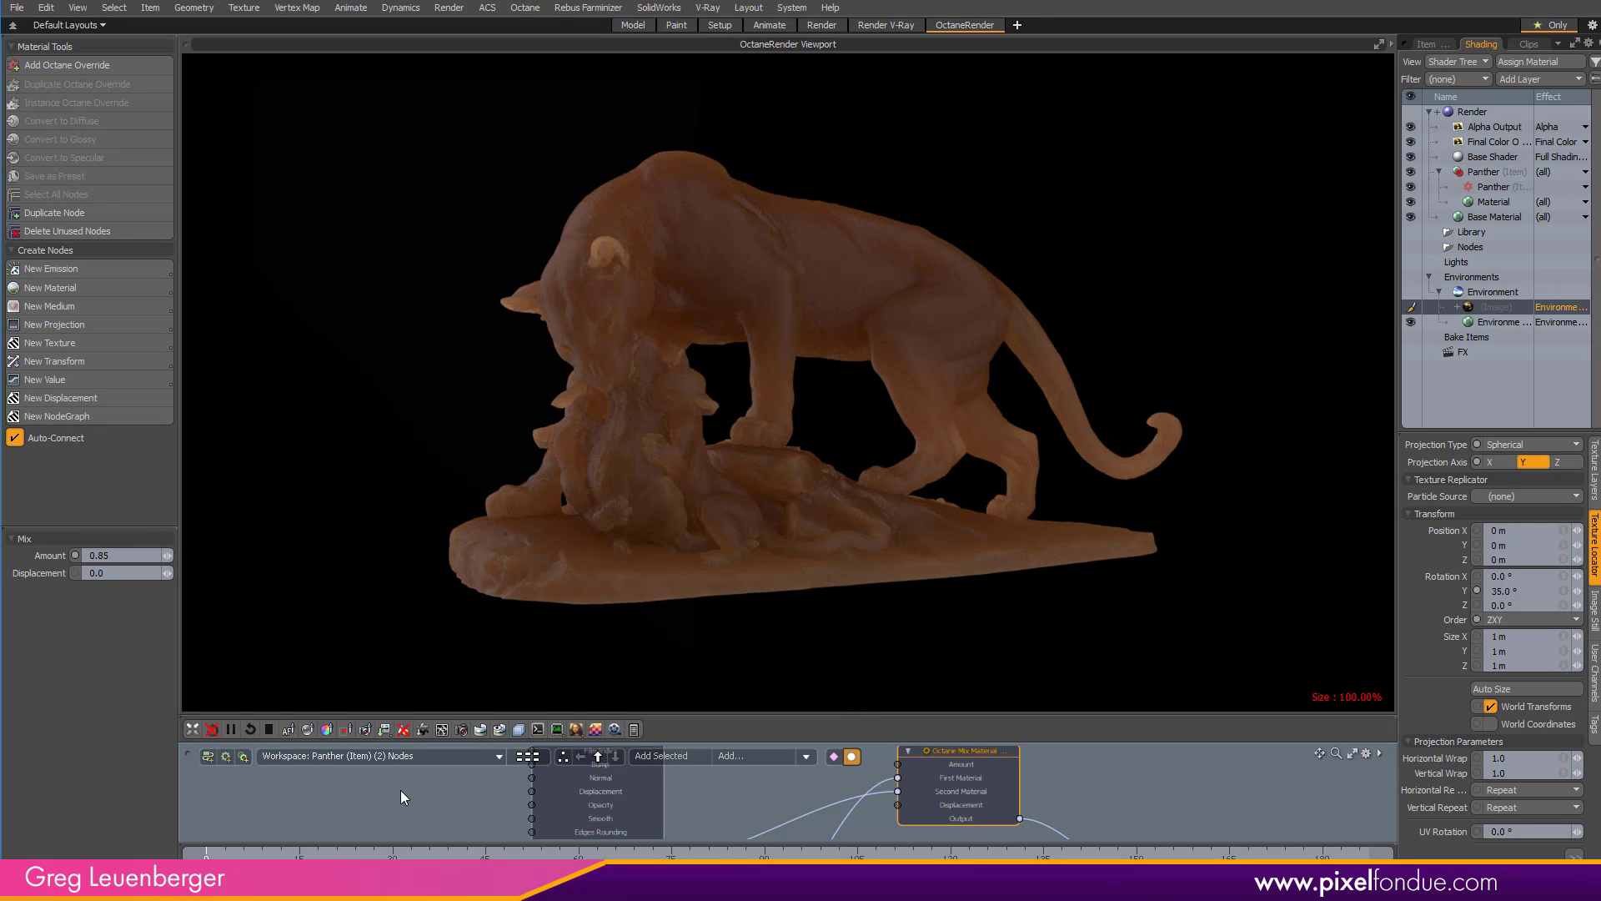